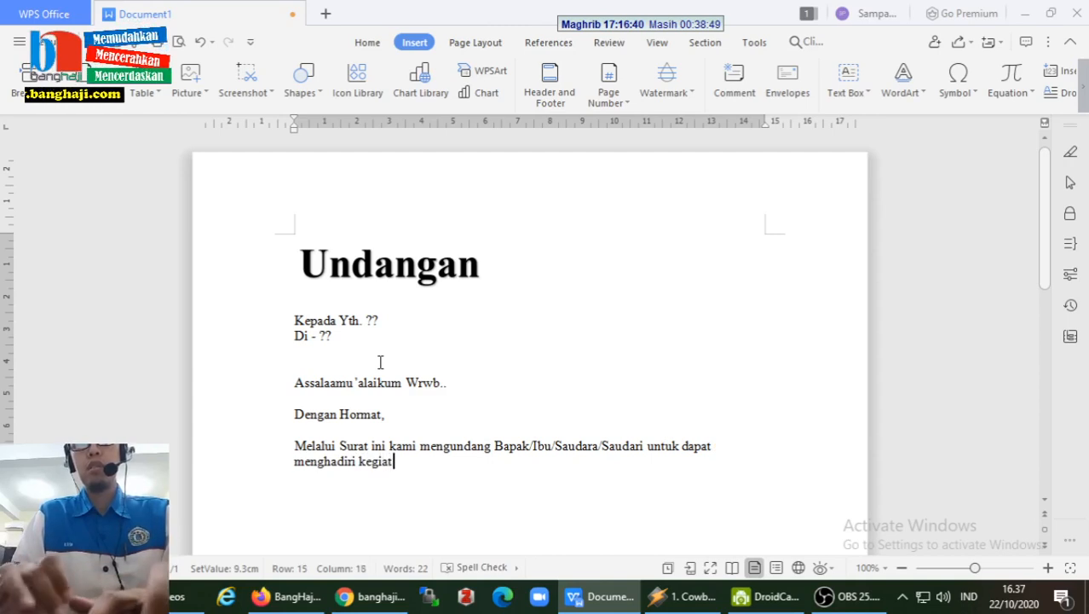
- Continue the invitation sentence after 'menghadiri kegiat' by typing 'iatan Mauli'
{"action": "type", "text": "Ma"}
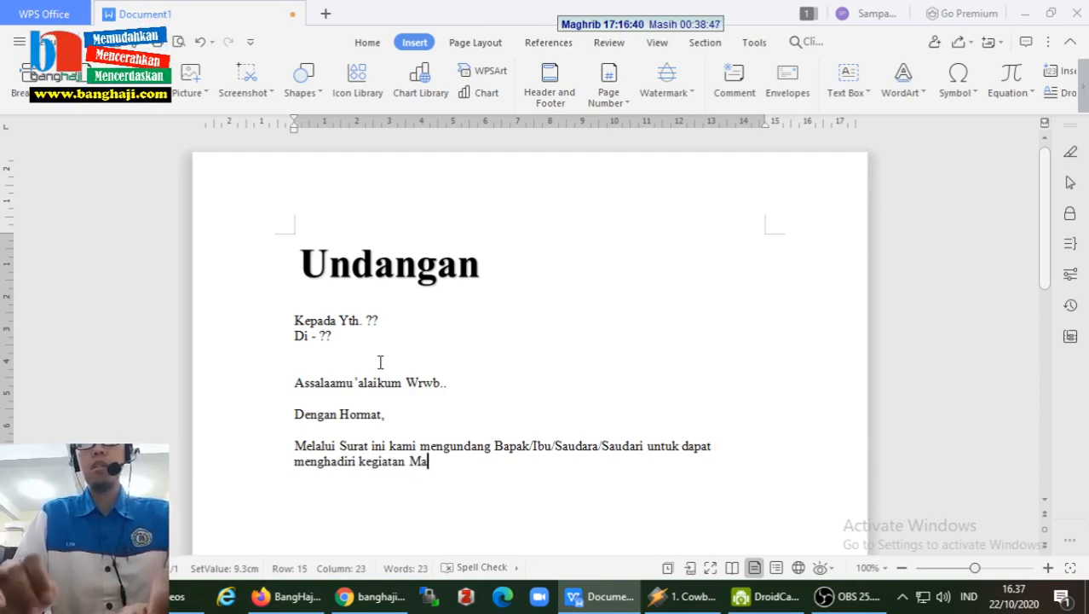
{"action": "type", "text": "uli"}
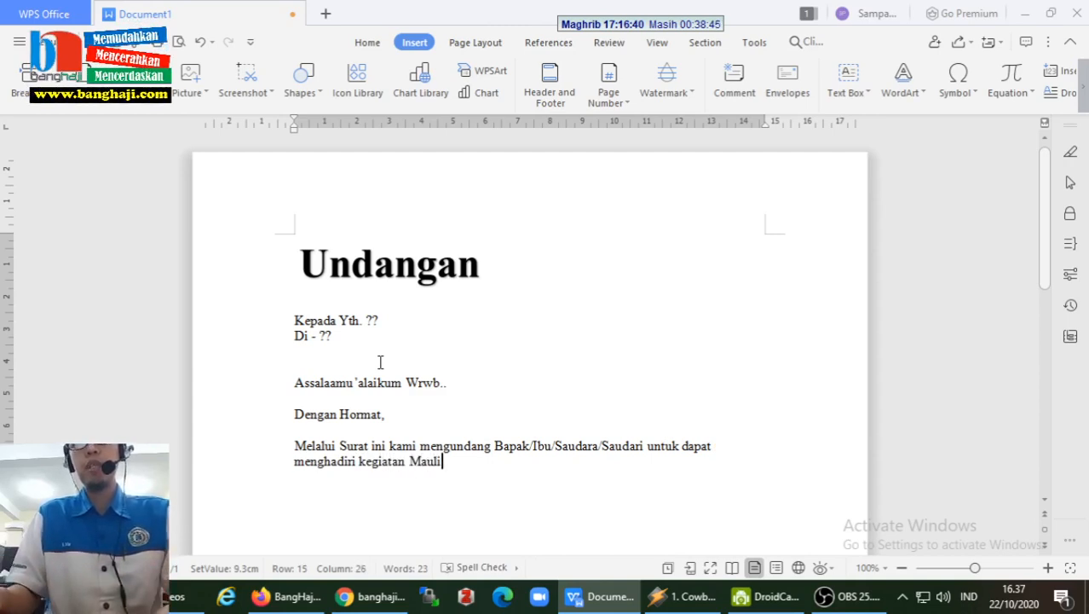
- Extend the sentence with 'Peringatan Maulid Nabi Muhammad saw. Tahun 1442H, yang in syaa Allah', fixing typos
{"action": "key", "text": "ctrl+shift+Left"}
{"action": "type", "text": "Peringata"}
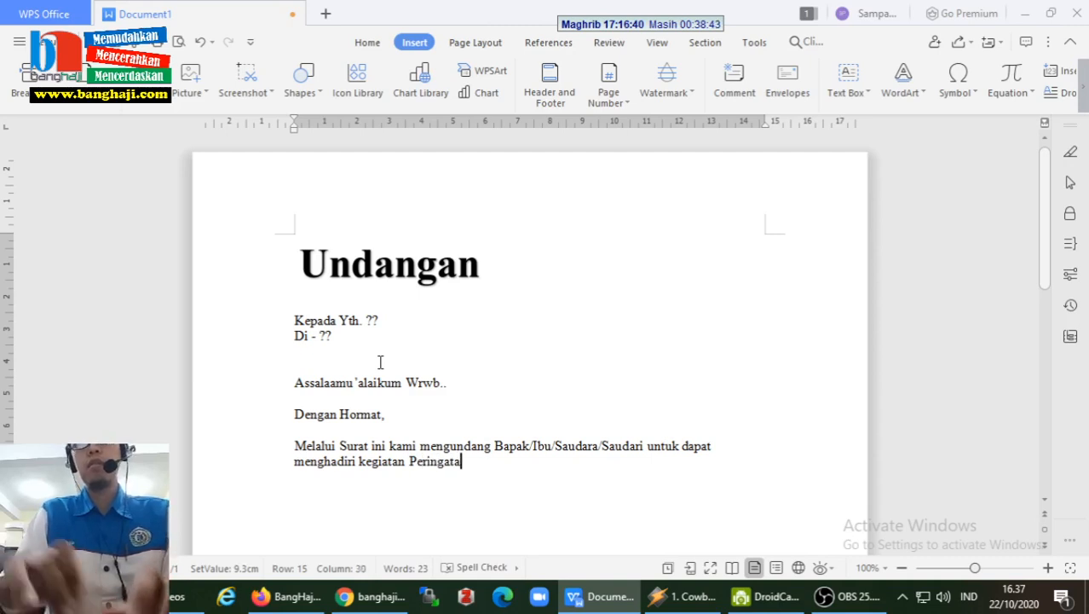
{"action": "type", "text": "n Mu"}
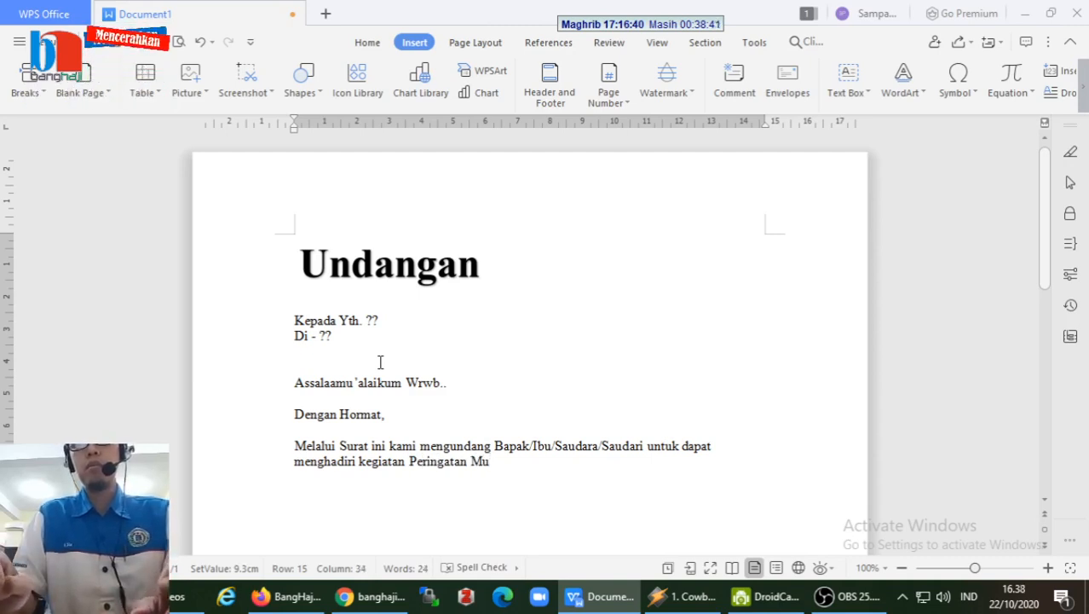
{"action": "key", "text": "BackSpace"}
{"action": "type", "text": "aulid N"}
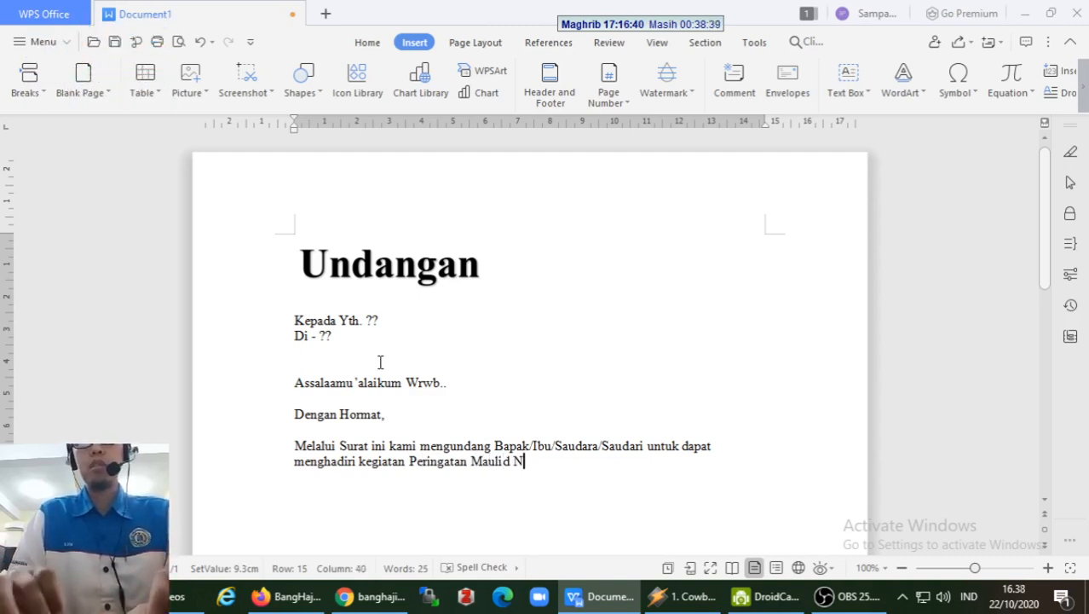
{"action": "type", "text": "abi Muhammad sa"}
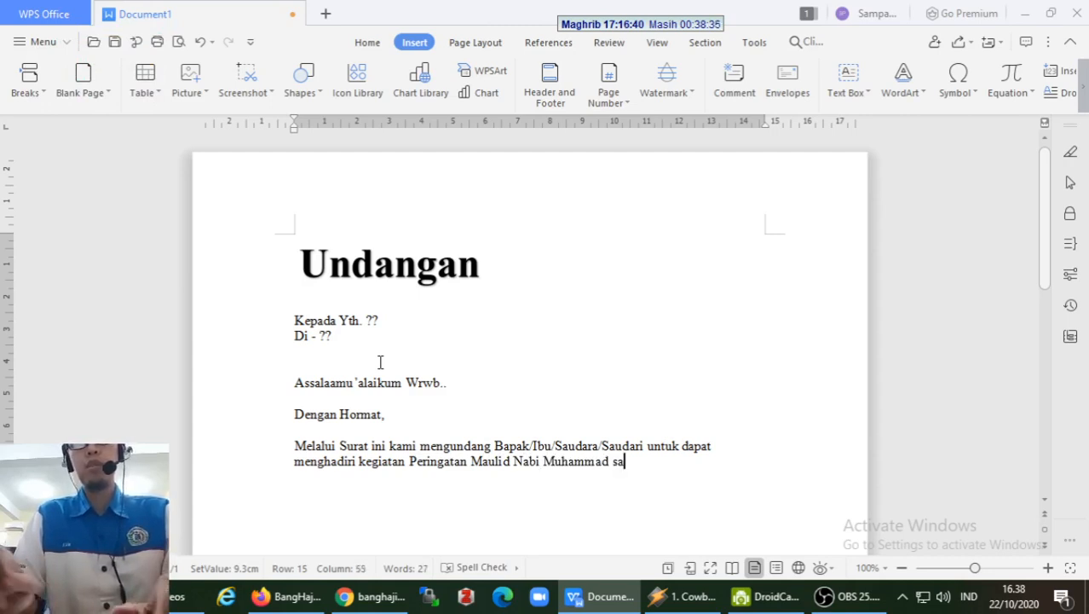
{"action": "type", "text": "w. Tahun"}
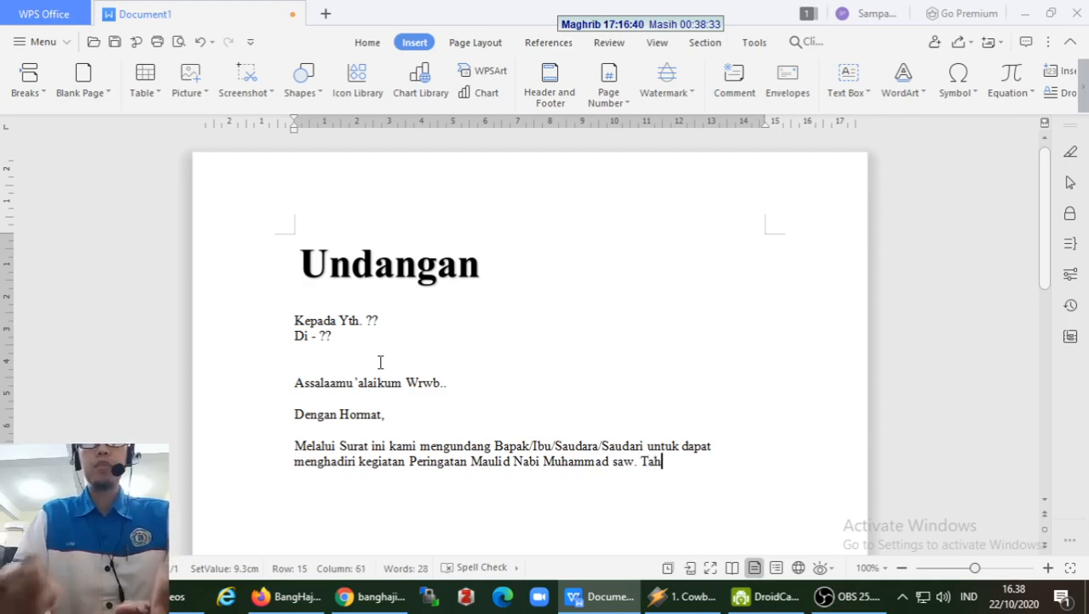
{"action": "key", "text": "BackSpace"}
{"action": "key", "text": "BackSpace"}
{"action": "key", "text": "BackSpace"}
{"action": "key", "text": "BackSpace"}
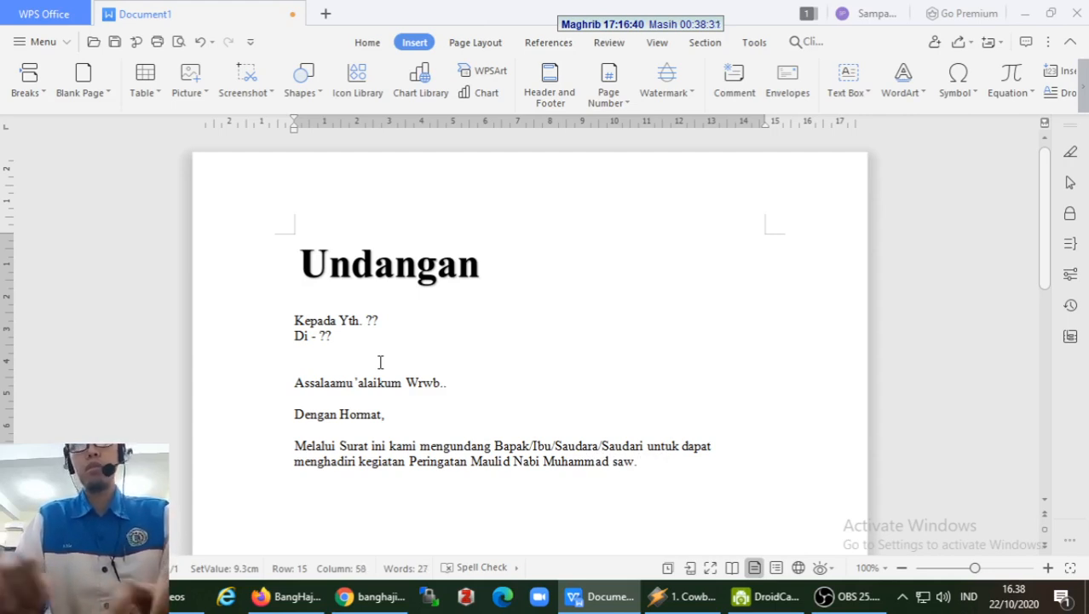
{"action": "type", "text": "tan Maulid Nabi Muhammad saw. Tahun 1442"}
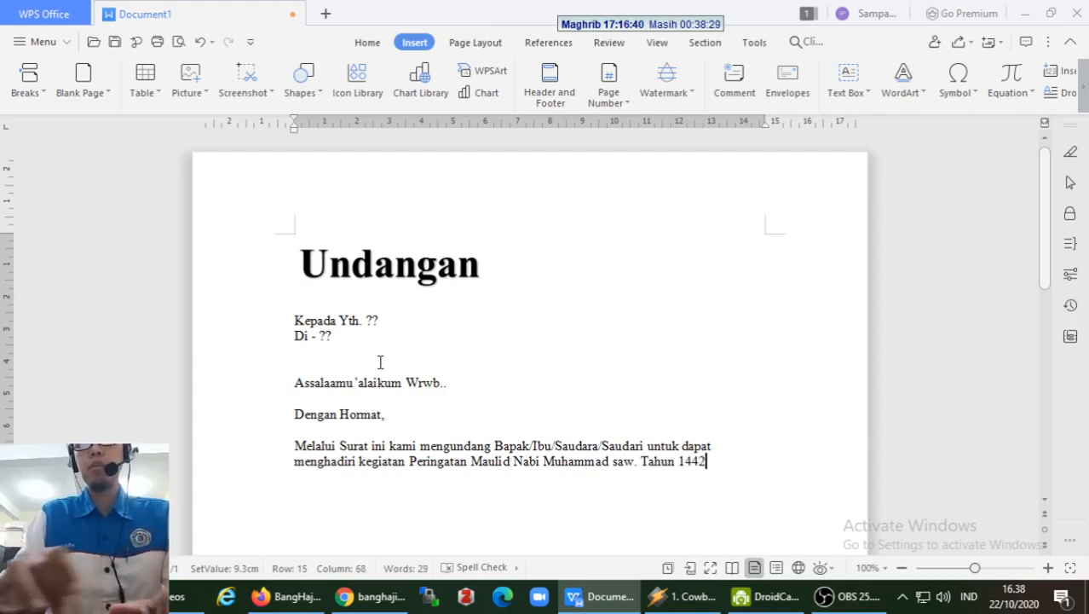
{"action": "type", "text": "H"}
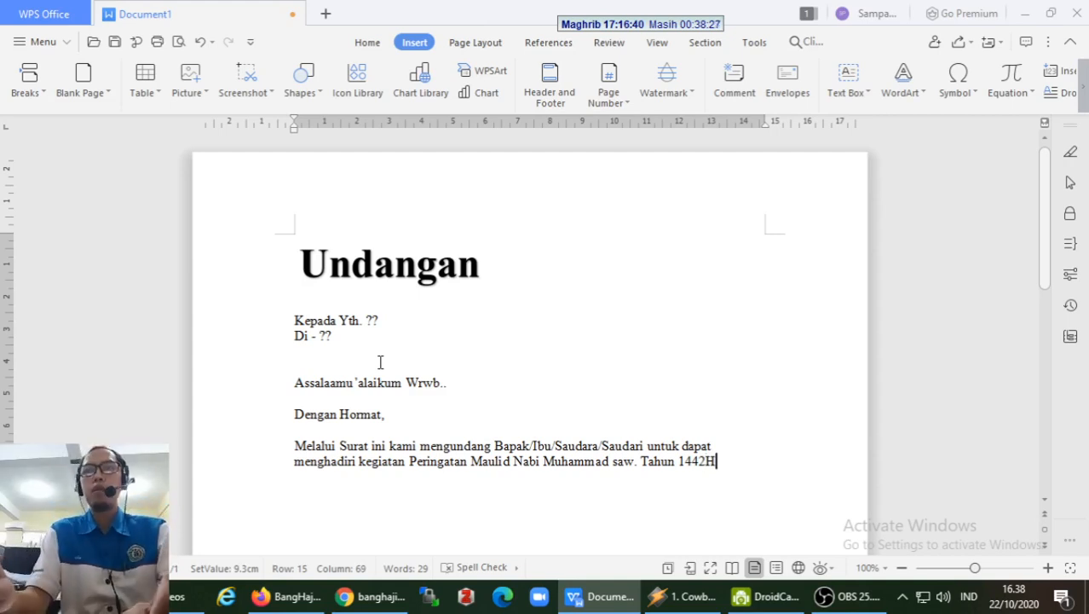
{"action": "type", "text": ", yang "}
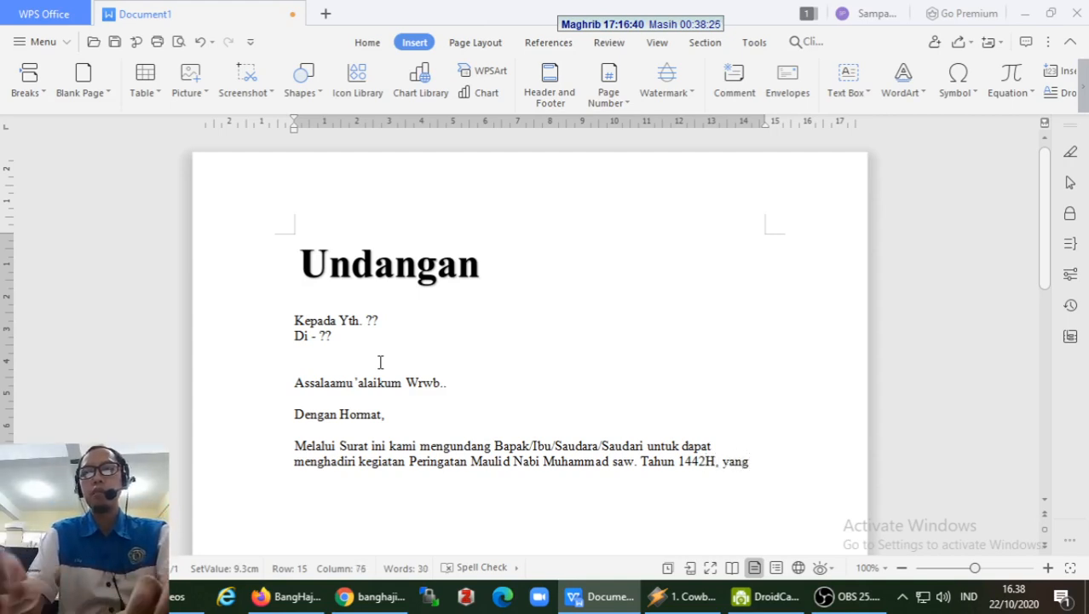
{"action": "type", "text": "in"}
{"action": "type", "text": " syaa Allah"}
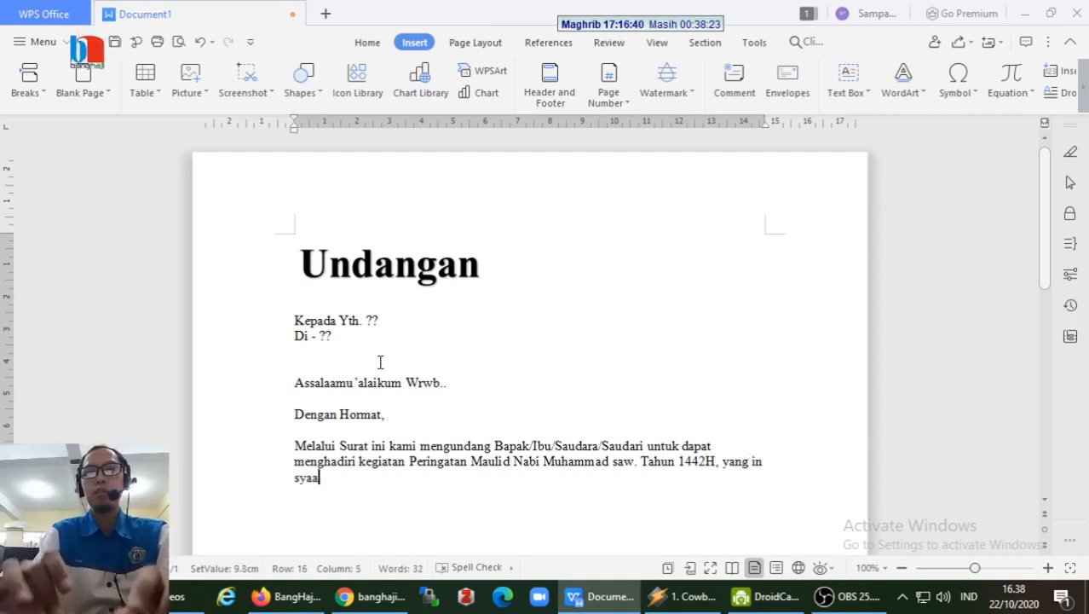
- Hyphenate 'in-syaa' and end the sentence with 'akan dilaksanakan pada:' followed by a blank line
{"action": "key", "text": "Left"}
{"action": "key", "text": "Left"}
{"action": "key", "text": "Left"}
{"action": "key", "text": "Left"}
{"action": "key", "text": "Left"}
{"action": "key", "text": "Left"}
{"action": "key", "text": "Left"}
{"action": "key", "text": "Left"}
{"action": "key", "text": "Left"}
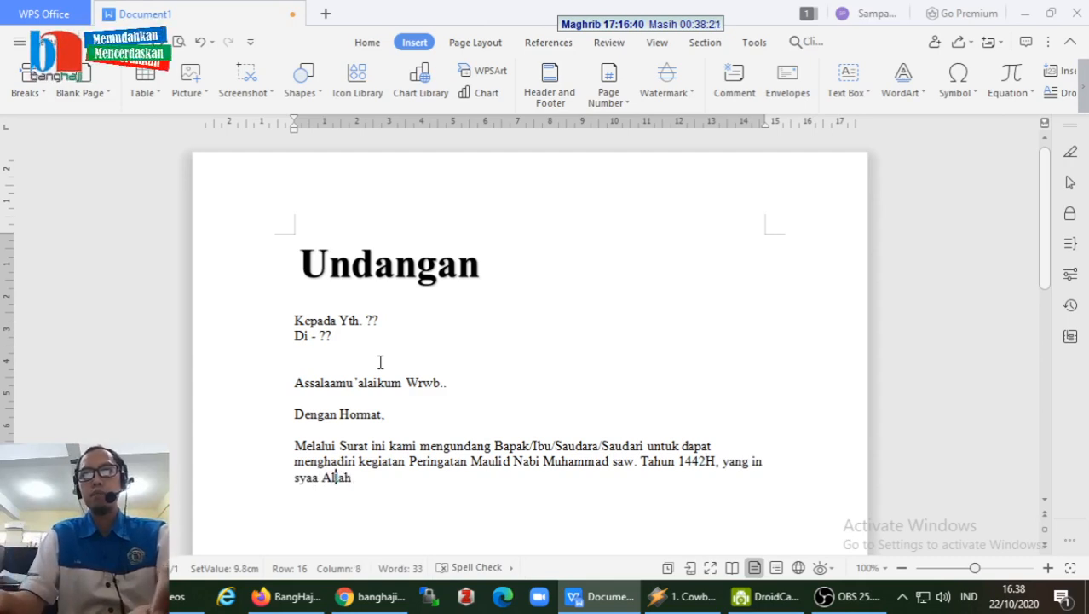
{"action": "key", "text": "Left"}
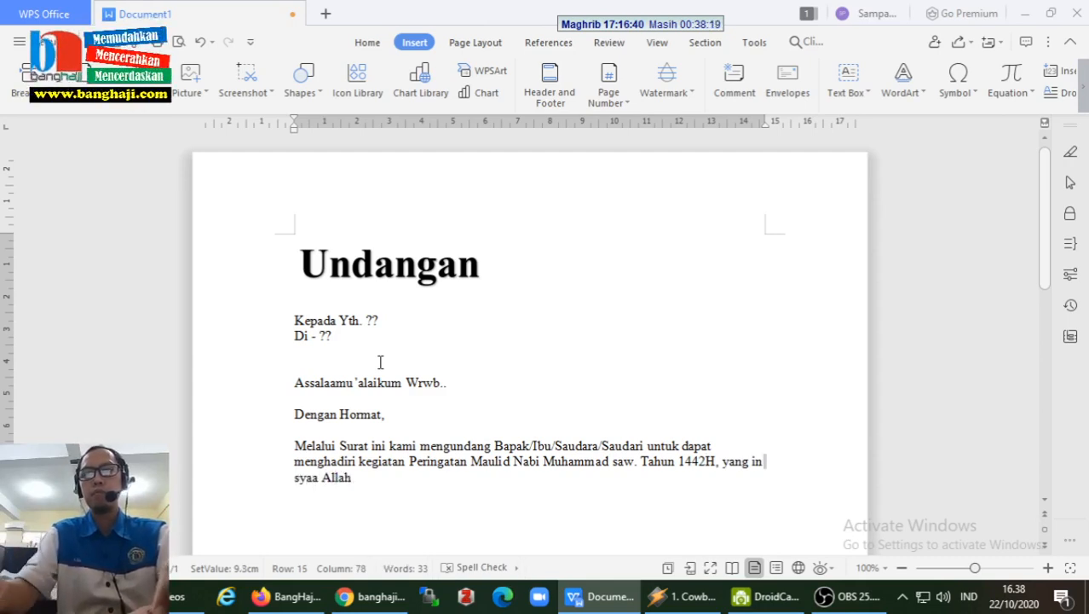
{"action": "key", "text": "BackSpace"}
{"action": "type", "text": "-"}
{"action": "key", "text": "End"}
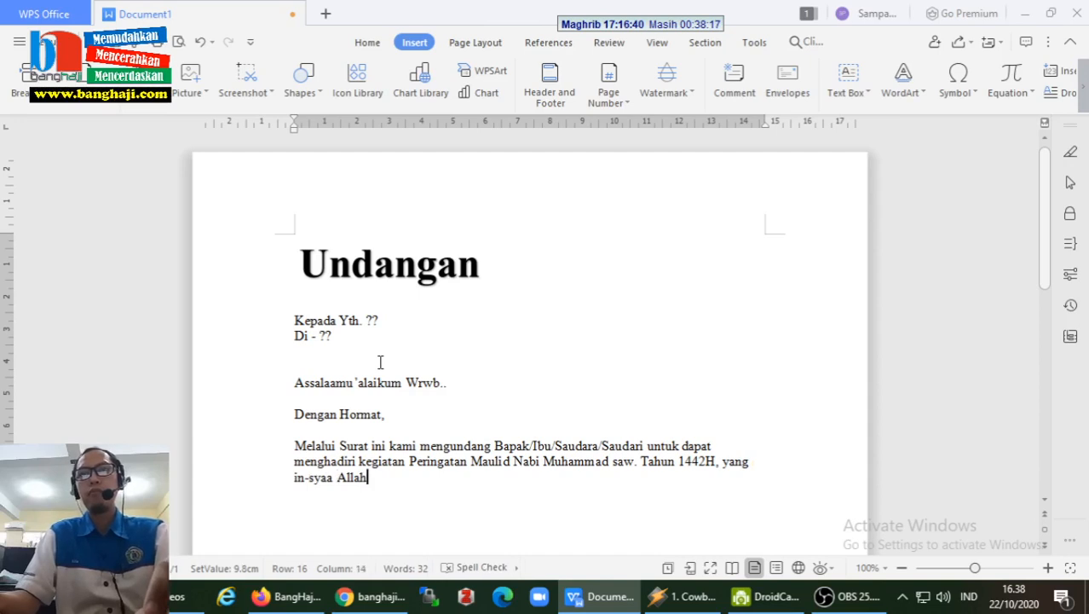
{"action": "type", "text": "akan dilak"}
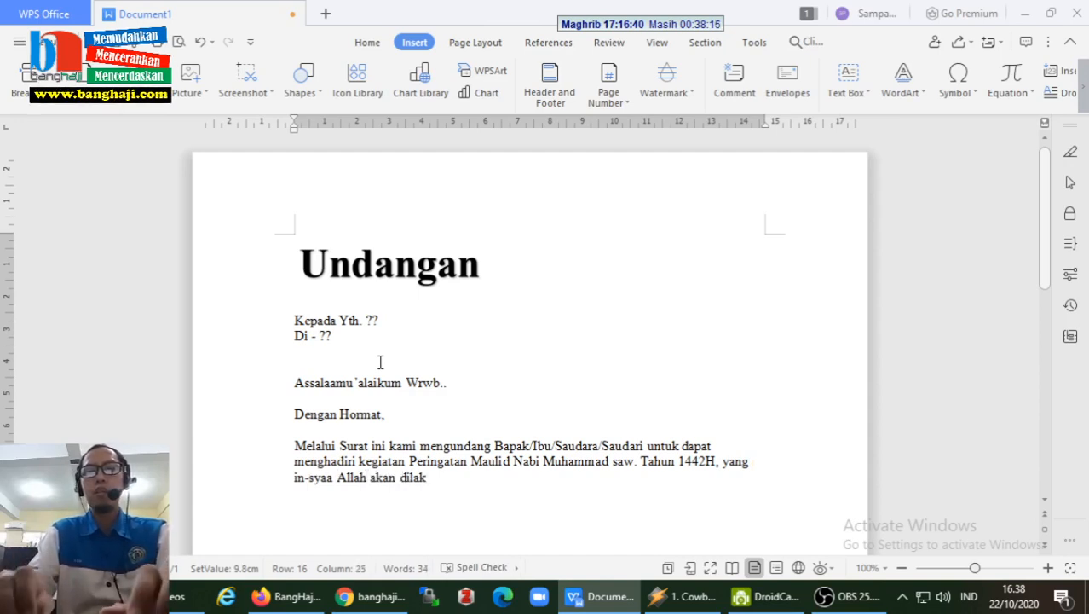
{"action": "type", "text": "sanakan p"}
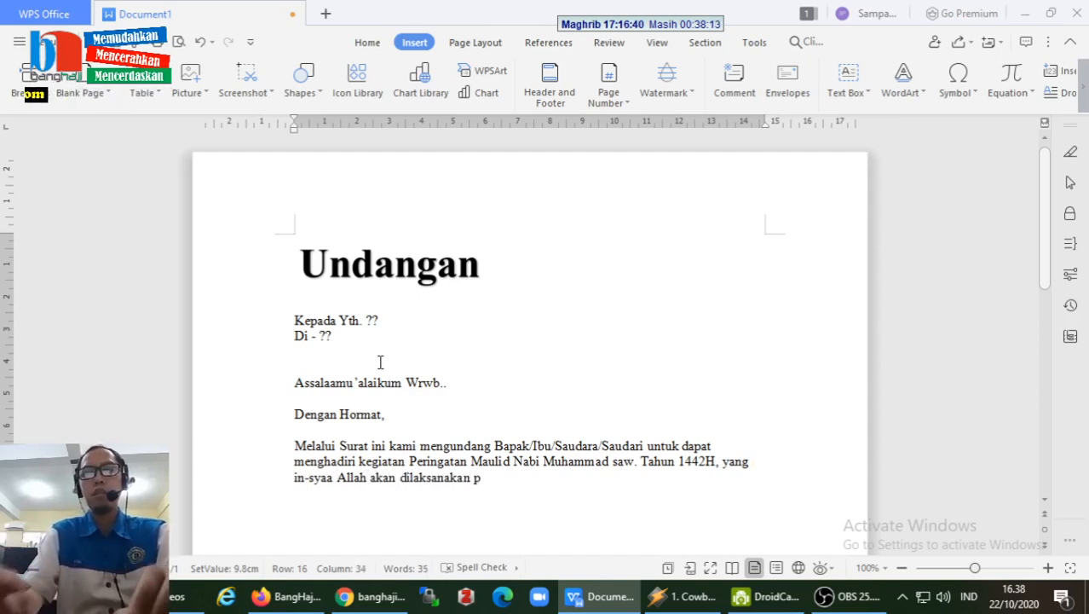
{"action": "type", "text": "ada:"}
{"action": "key", "text": "Return"}
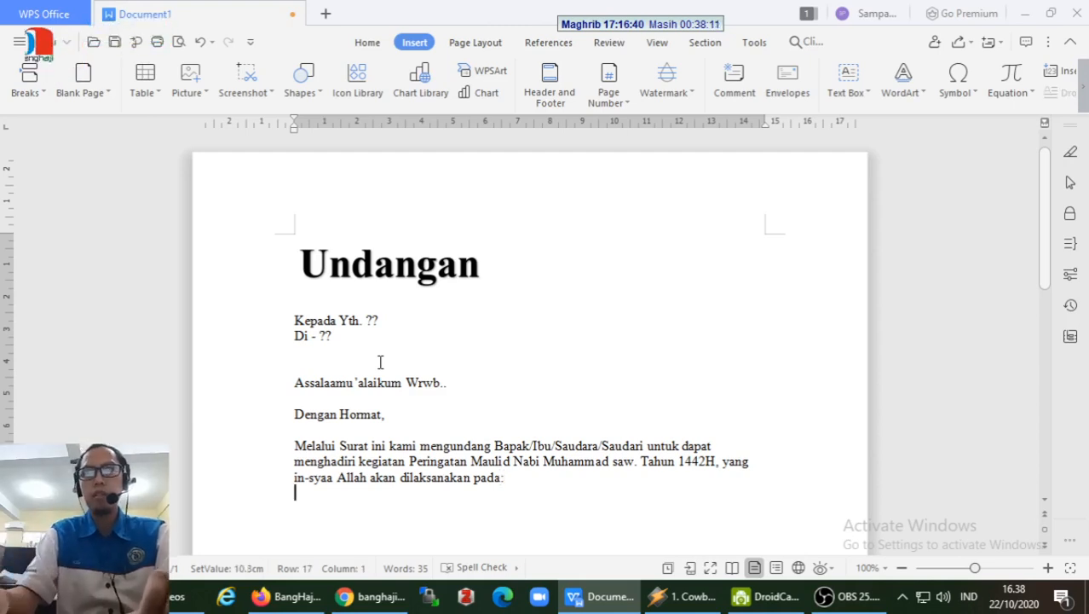
{"action": "key", "text": "Return"}
- Add tab-aligned lines 'Hari/Tanggal : Kamis, 29 Oktober 2020' and 'Pukul : 08.30 WIB - Selesai'
{"action": "type", "text": "H"}
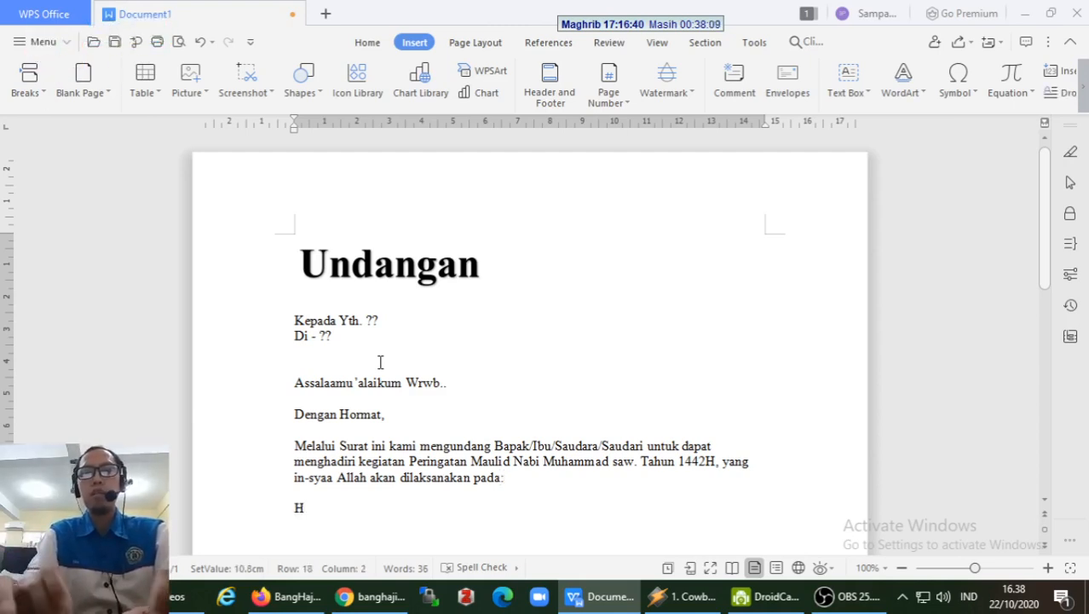
{"action": "type", "text": "ari/Tangga"}
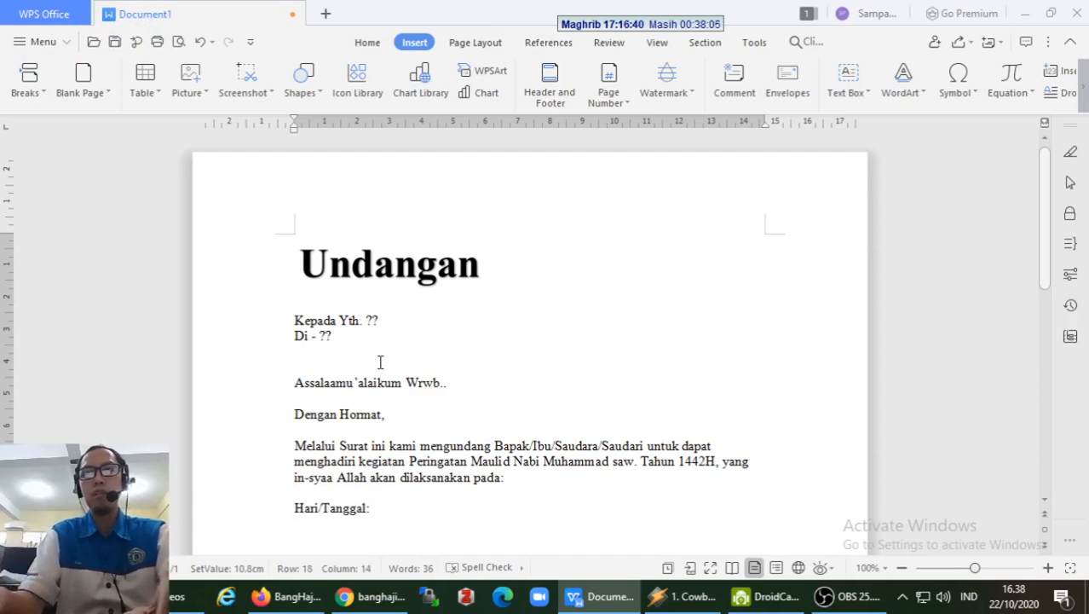
{"action": "type", "text": "l"}
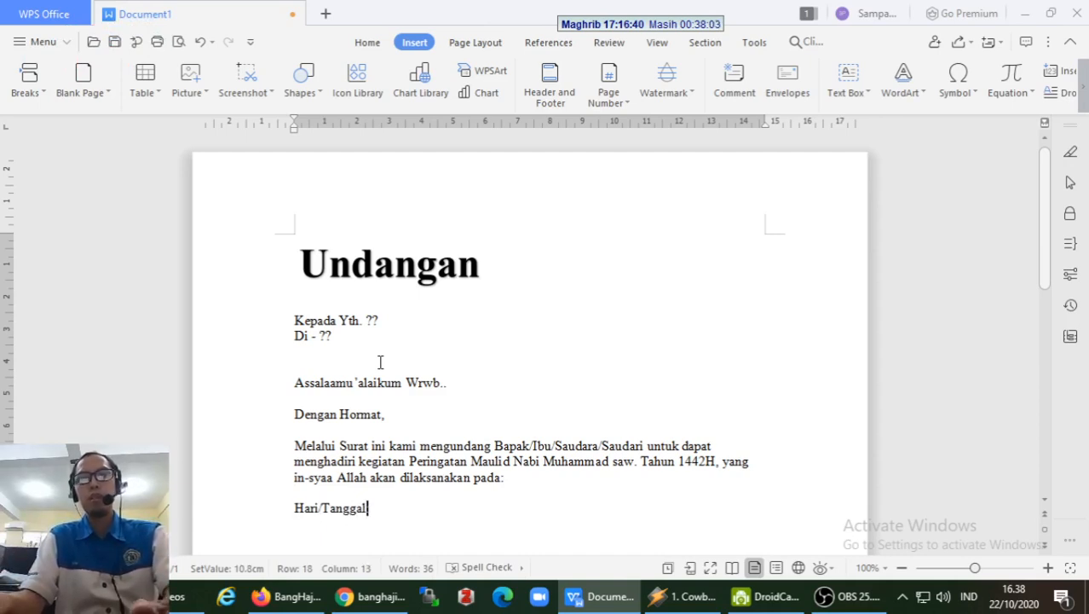
{"action": "key", "text": "Tab"}
{"action": "type", "text": ":"}
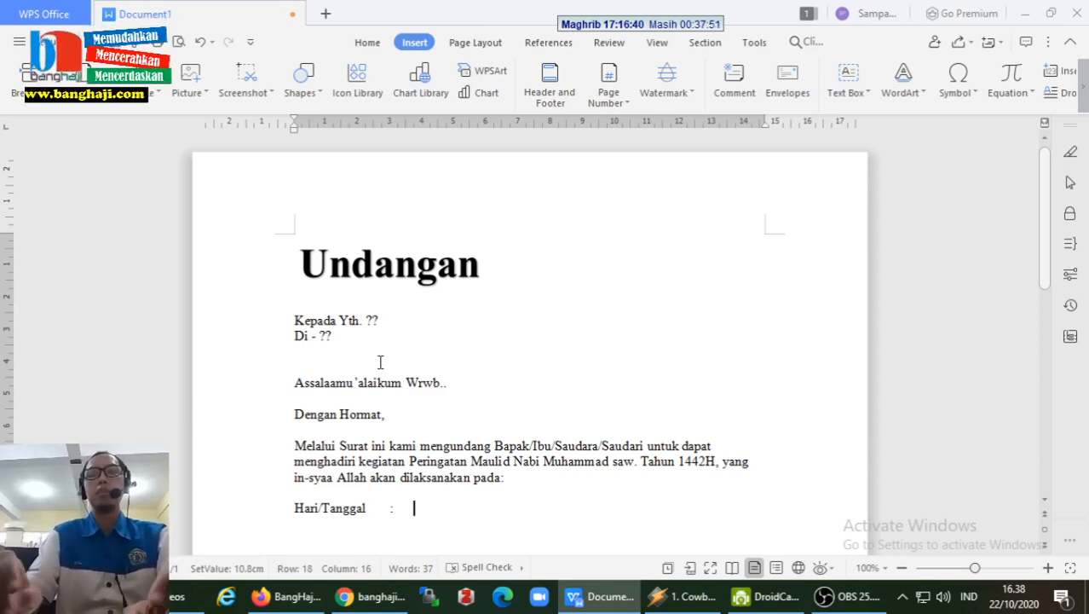
{"action": "type", "text": "Kamis"}
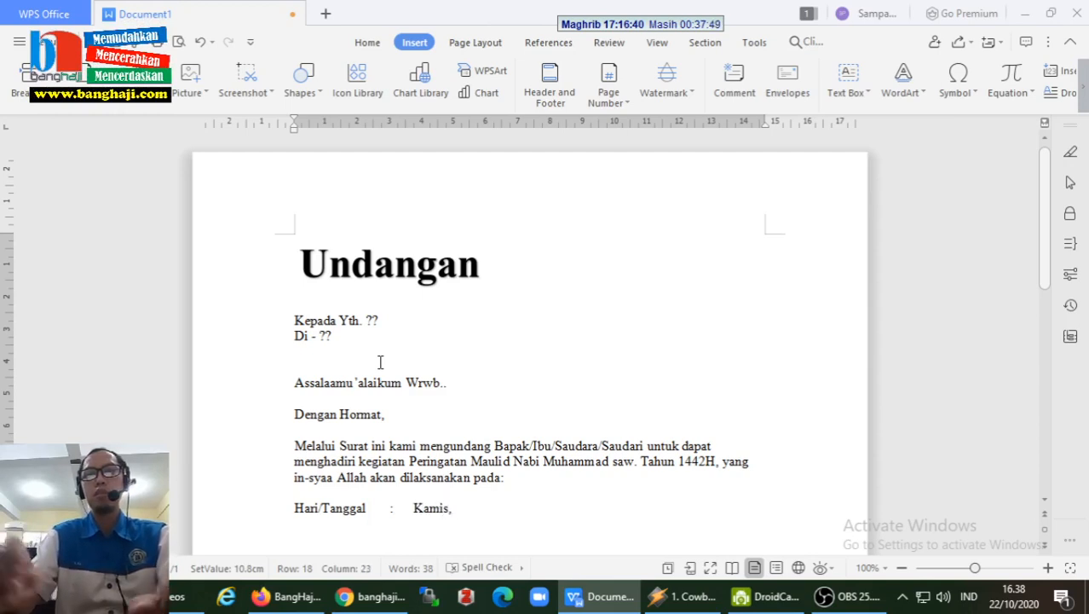
{"action": "type", "text": ", 29 "}
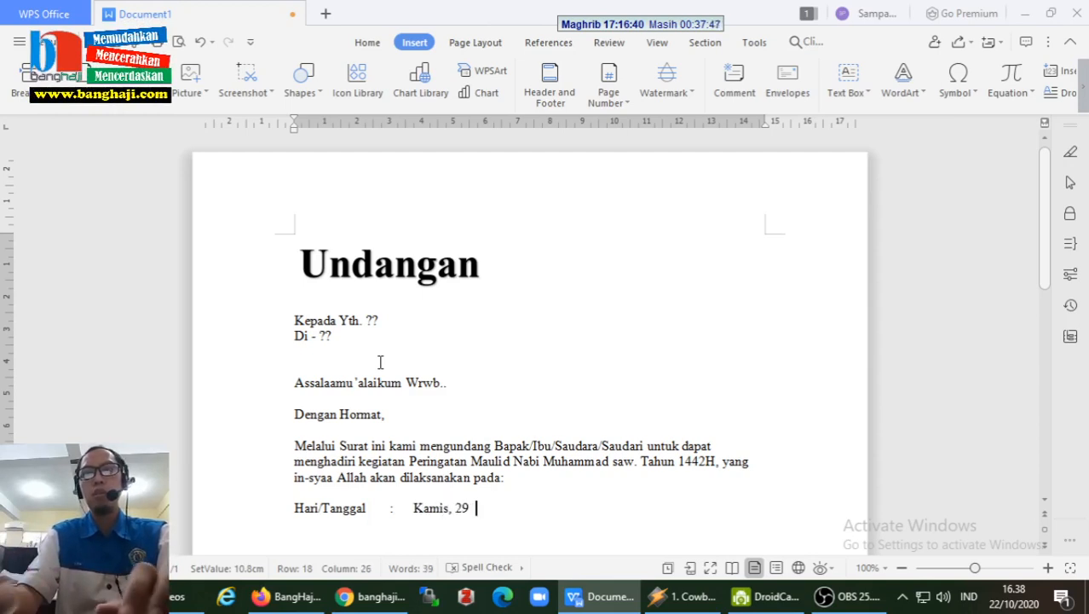
{"action": "type", "text": "Oktober "}
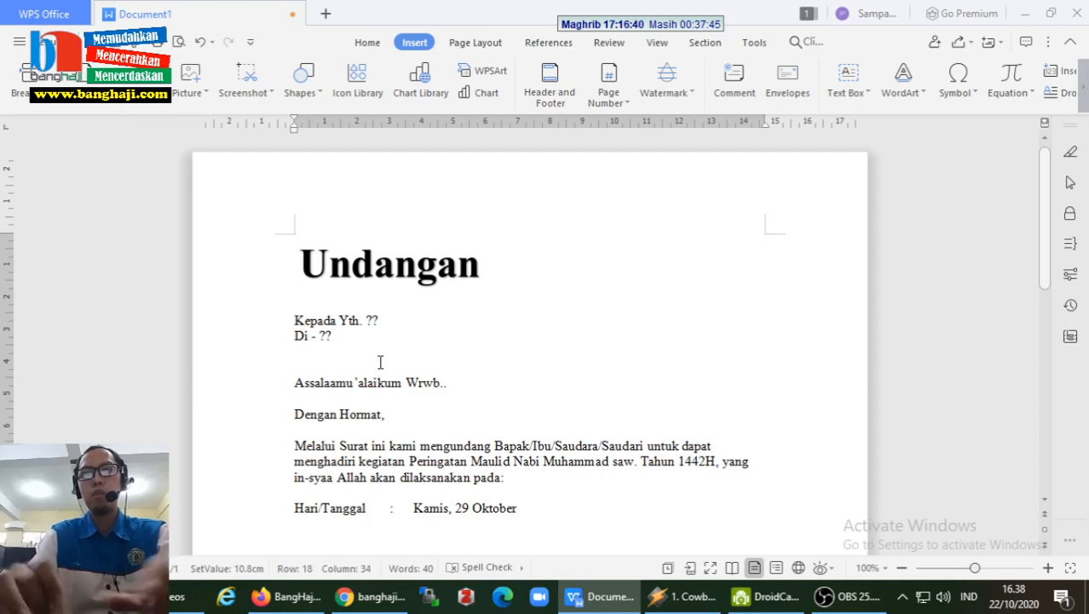
{"action": "type", "text": "2020"}
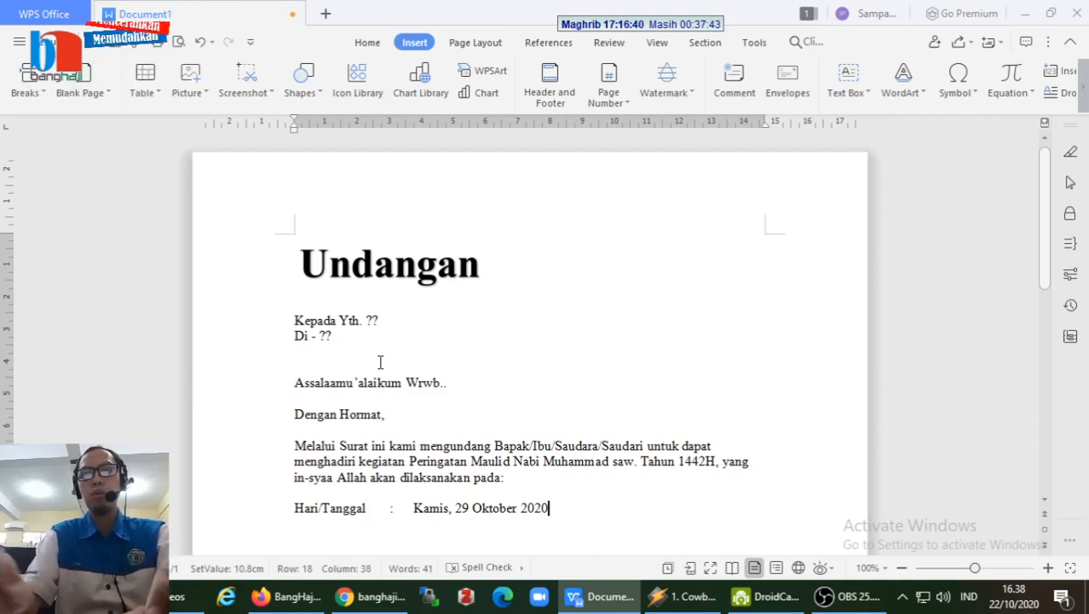
{"action": "key", "text": "Return"}
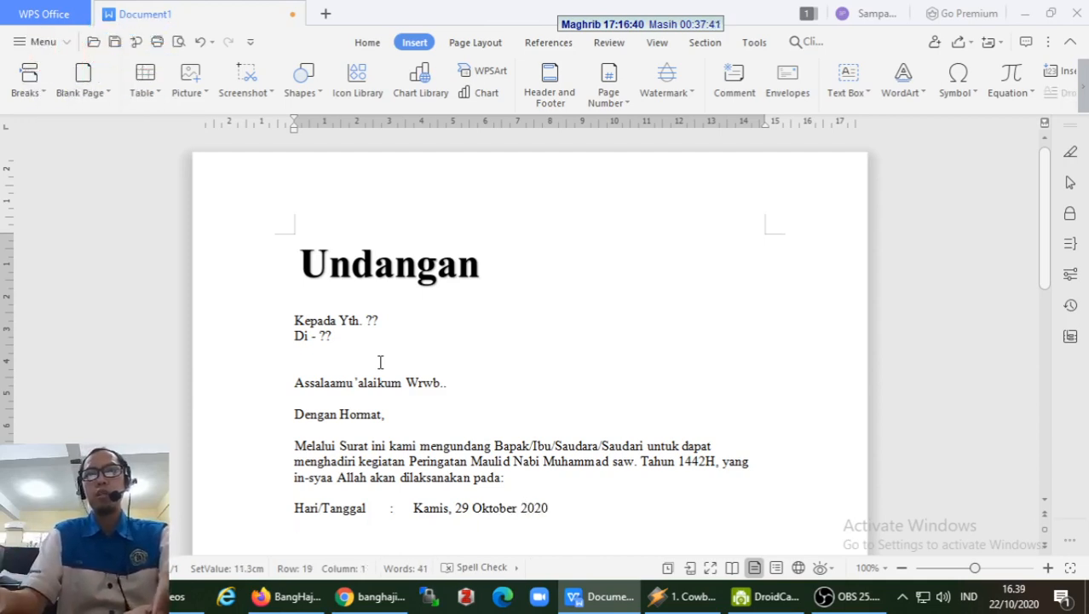
{"action": "type", "text": "Pukul\t\t"}
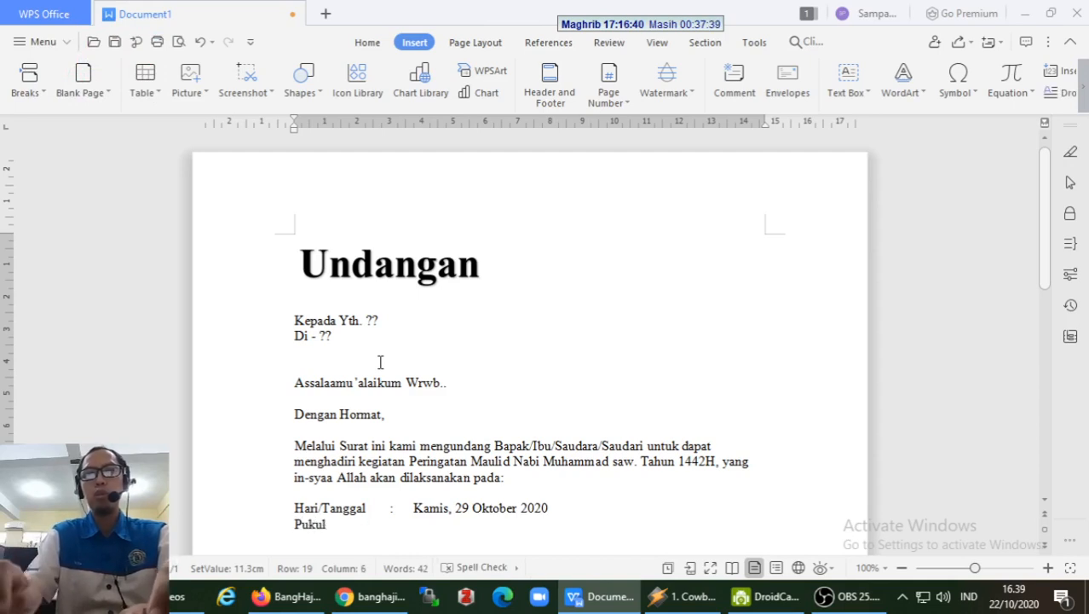
{"action": "type", "text": ":"}
{"action": "key", "text": "Tab"}
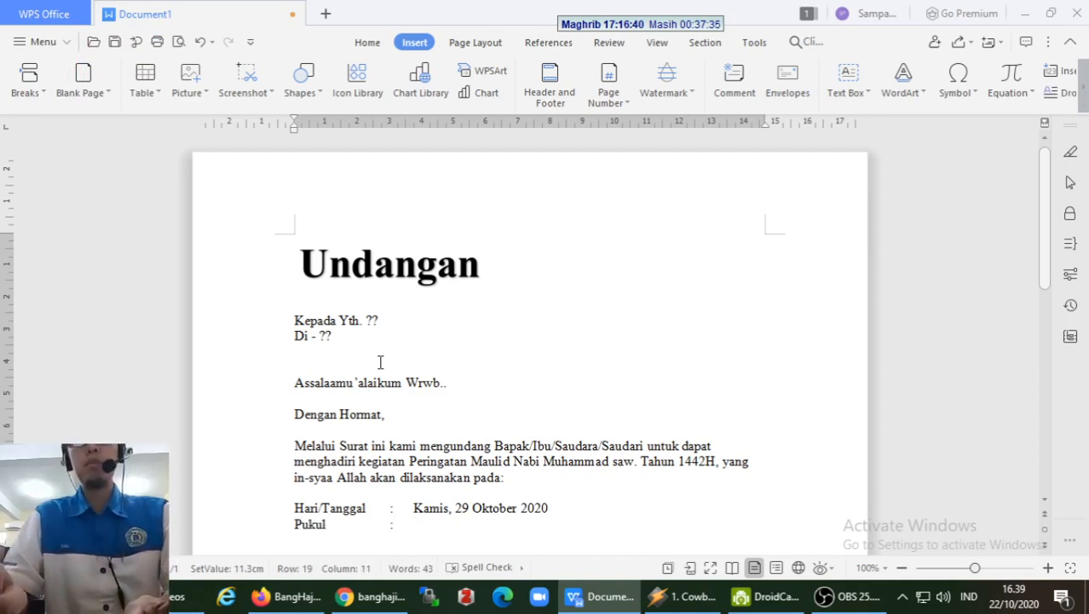
{"action": "type", "text": "08."}
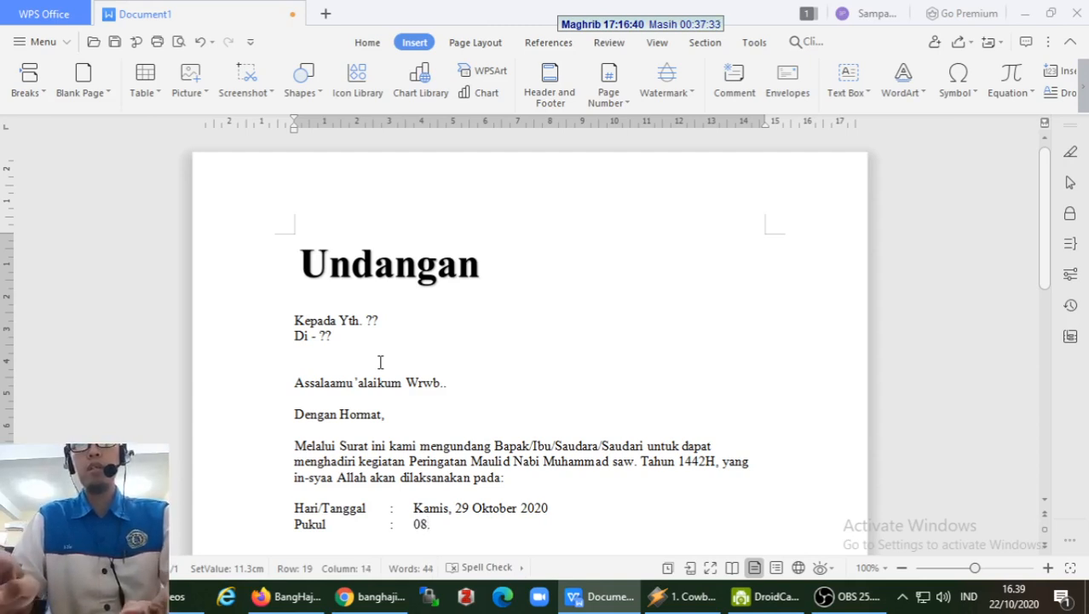
{"action": "type", "text": "30 WIB"}
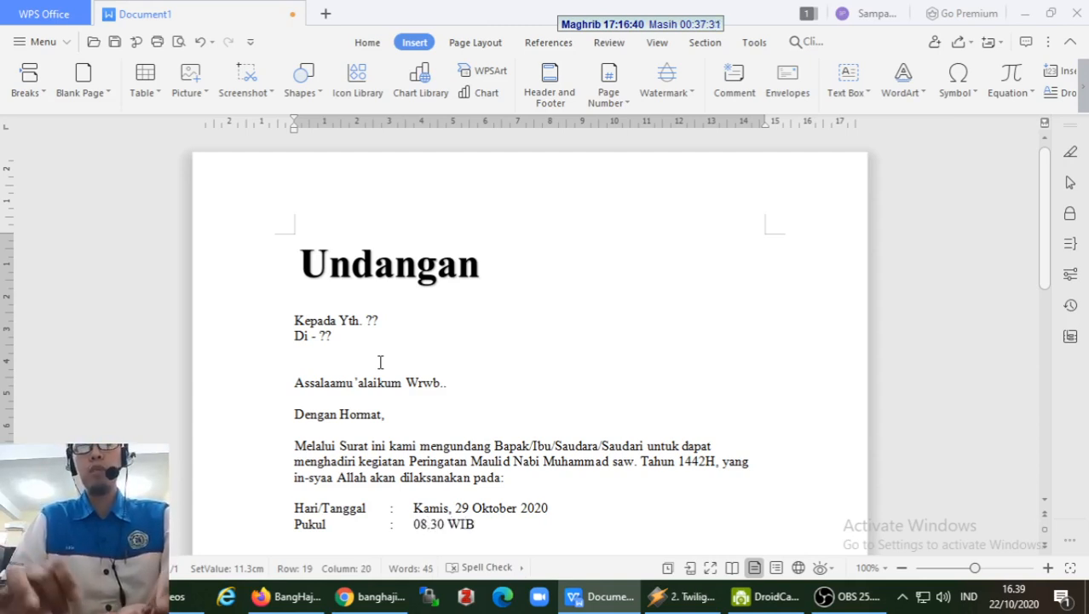
{"action": "type", "text": " - Selesai"}
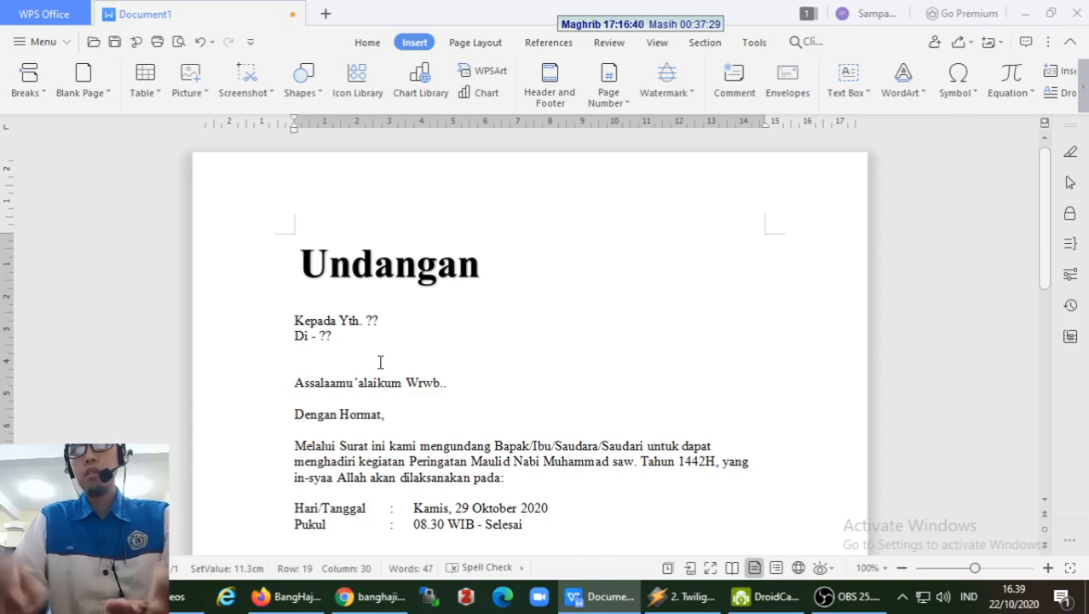
- Add 'Tempat : Aula Serbaguna BangHaji DotCom' and a Penceramah line with the speaker's name
{"action": "key", "text": "Return"}
{"action": "type", "text": "T"}
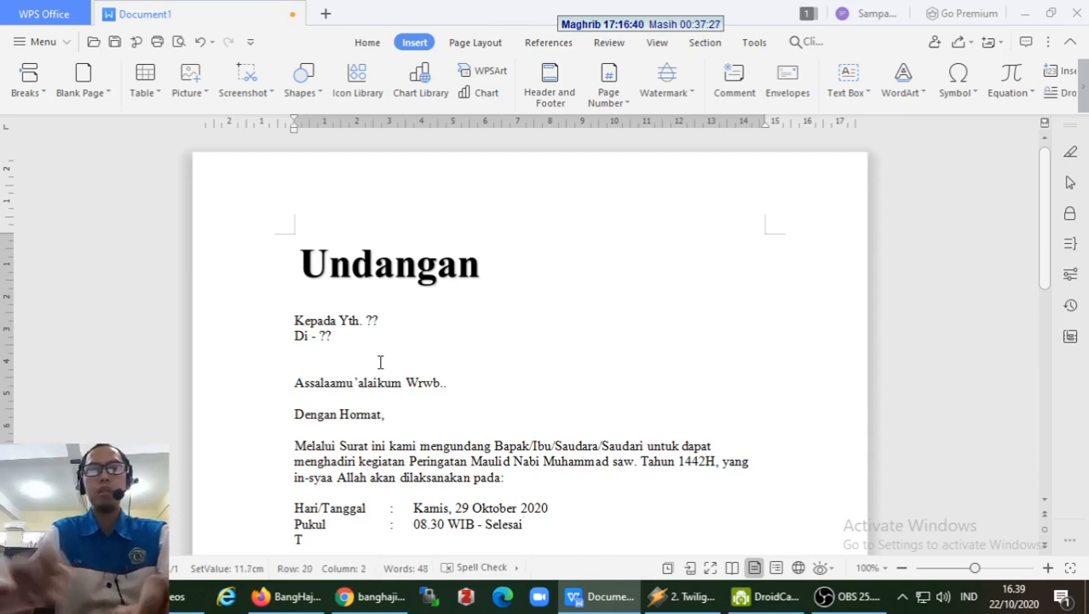
{"action": "type", "text": "enmpat"}
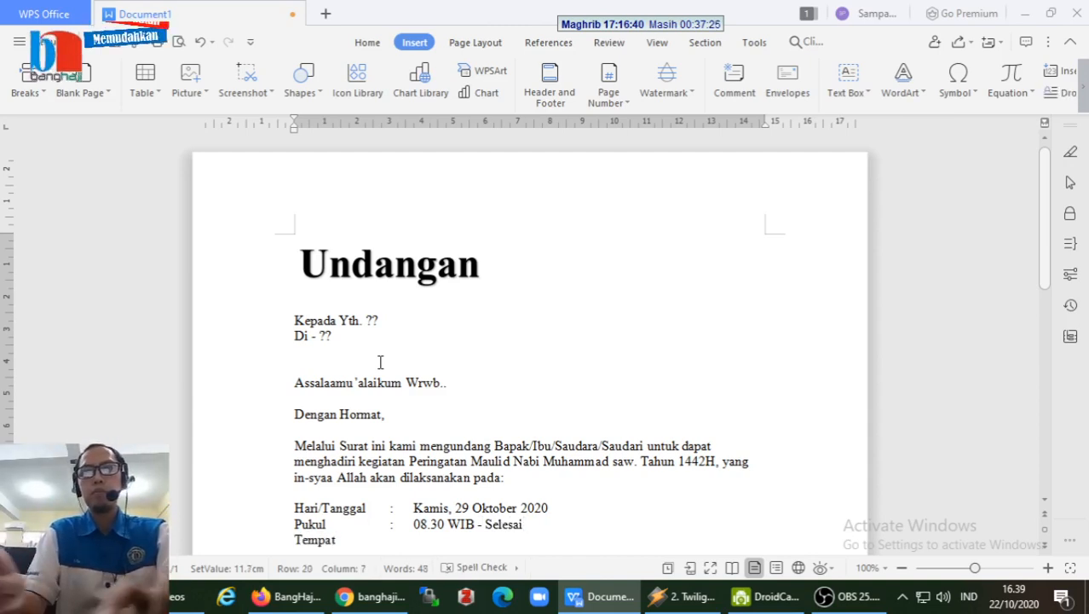
{"action": "key", "text": "Tab"}
{"action": "key", "text": "Tab"}
{"action": "key", "text": "Tab"}
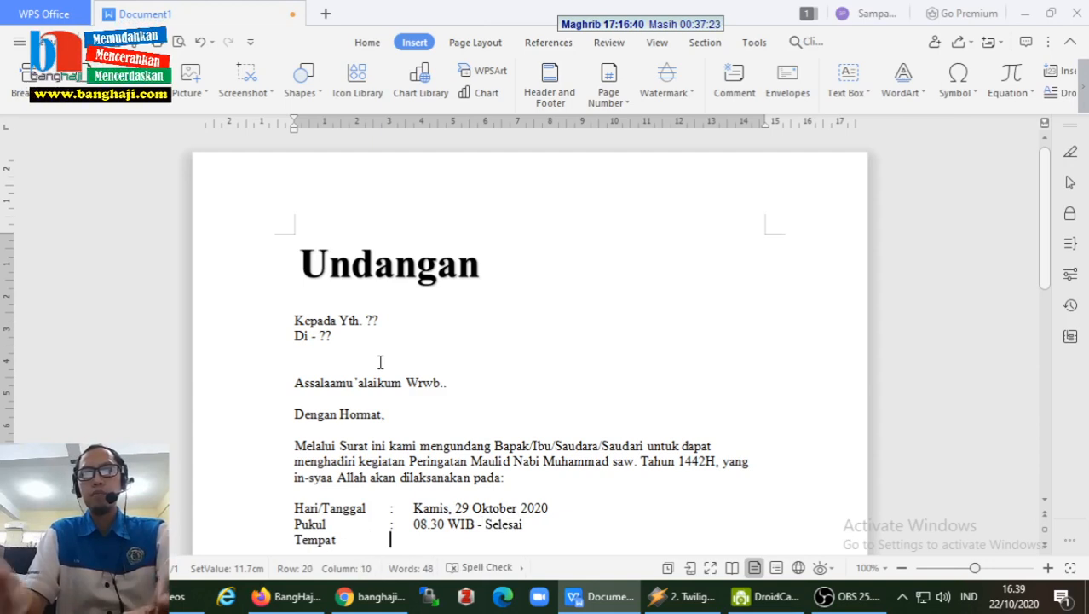
{"action": "type", "text": ":"}
{"action": "key", "text": "Tab"}
{"action": "type", "text": "Aula Ser"}
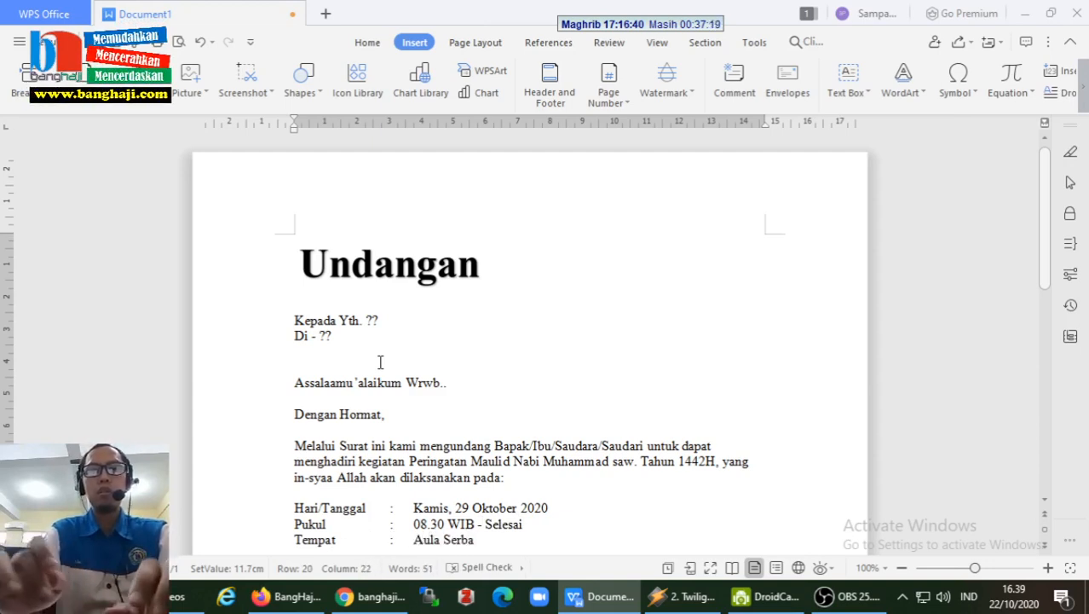
{"action": "type", "text": "baguna BangHaji"}
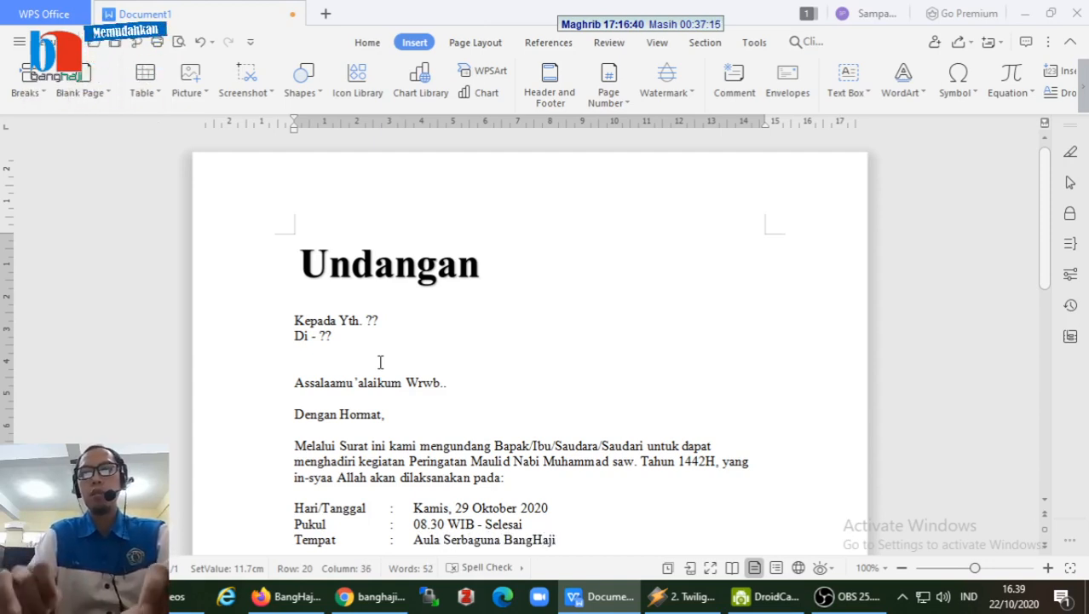
{"action": "type", "text": " DotCom"}
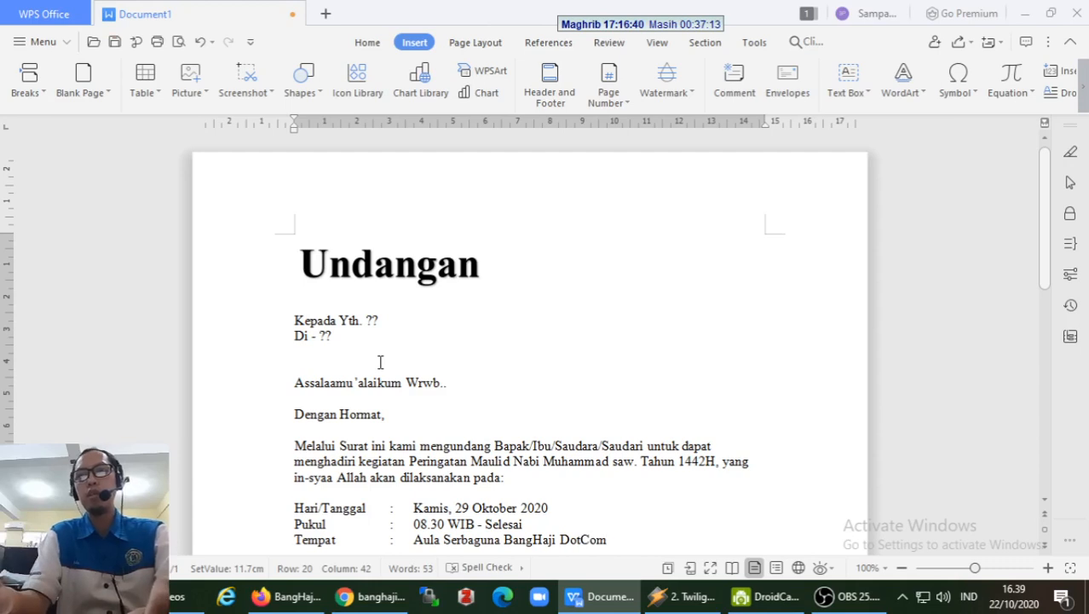
{"action": "key", "text": "Return"}
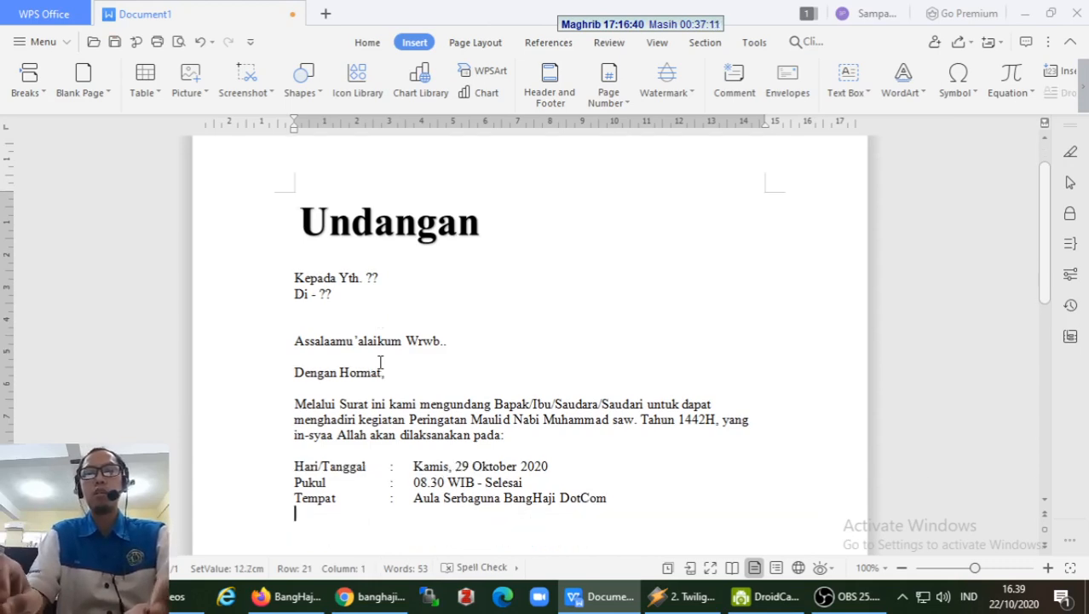
{"action": "type", "text": "Penceramah"}
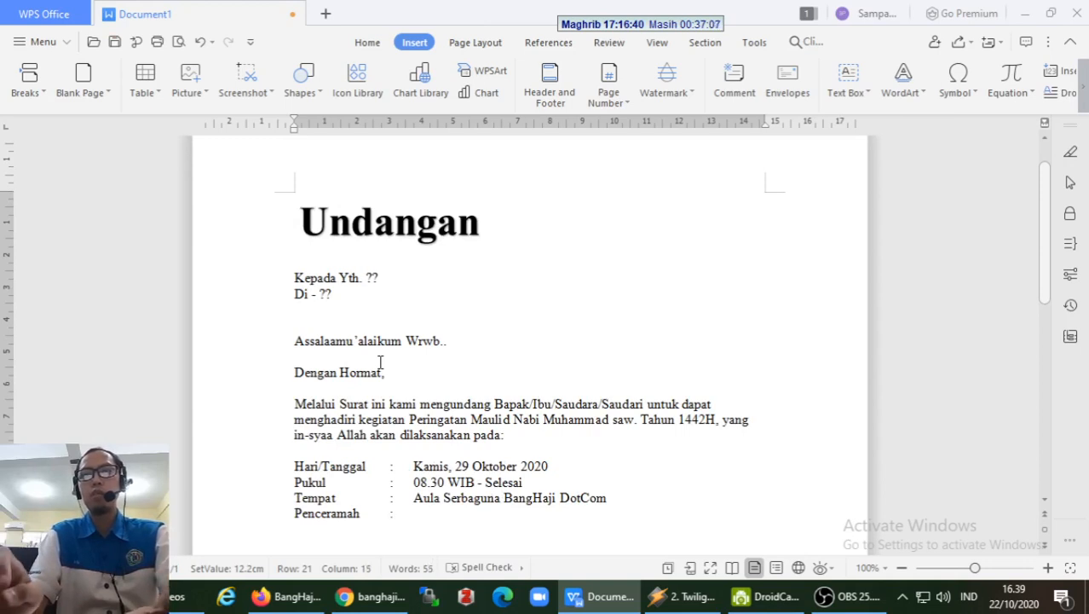
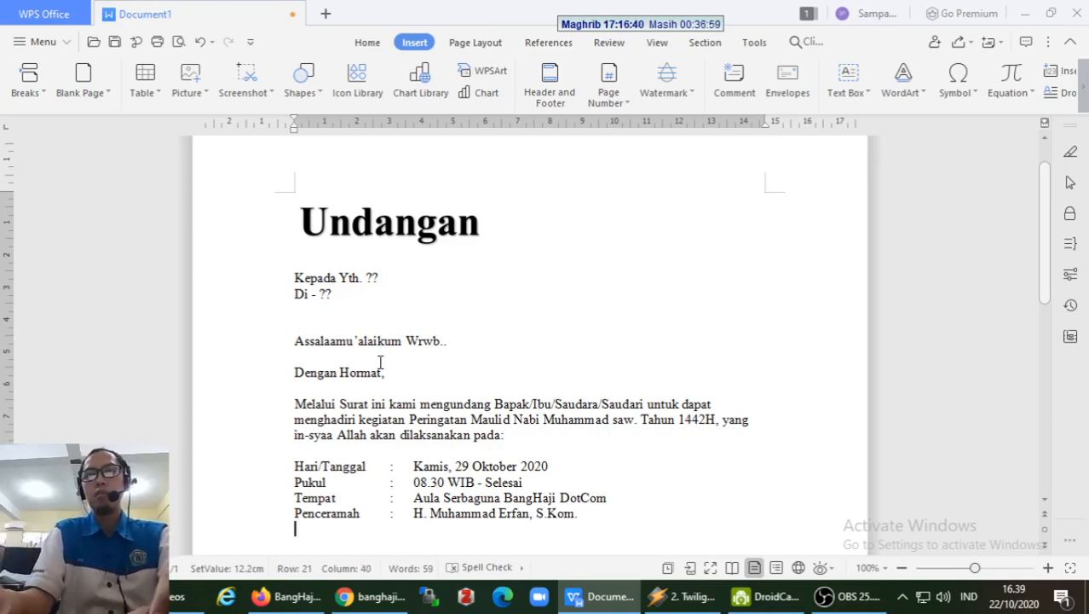
- Start the closing sentence 'Demikian undangan ini kami sampaikan, atas perhatian dan kehadiran Bapak/Ibu/Saudara/', capitalising Saudara
{"action": "key", "text": "Return"}
{"action": "type", "text": "Demiki"}
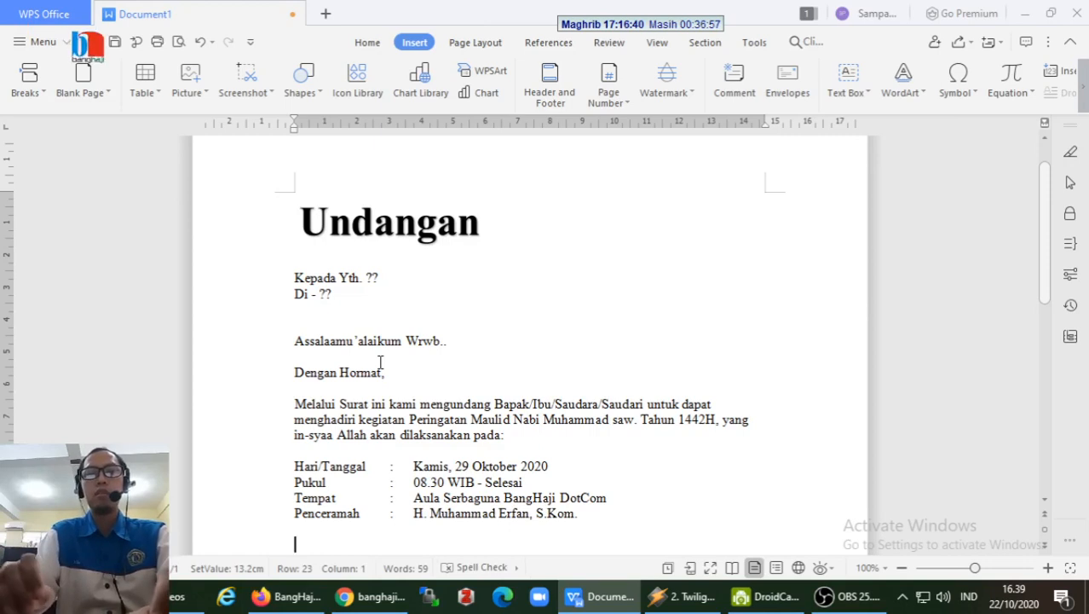
{"action": "type", "text": "an un"}
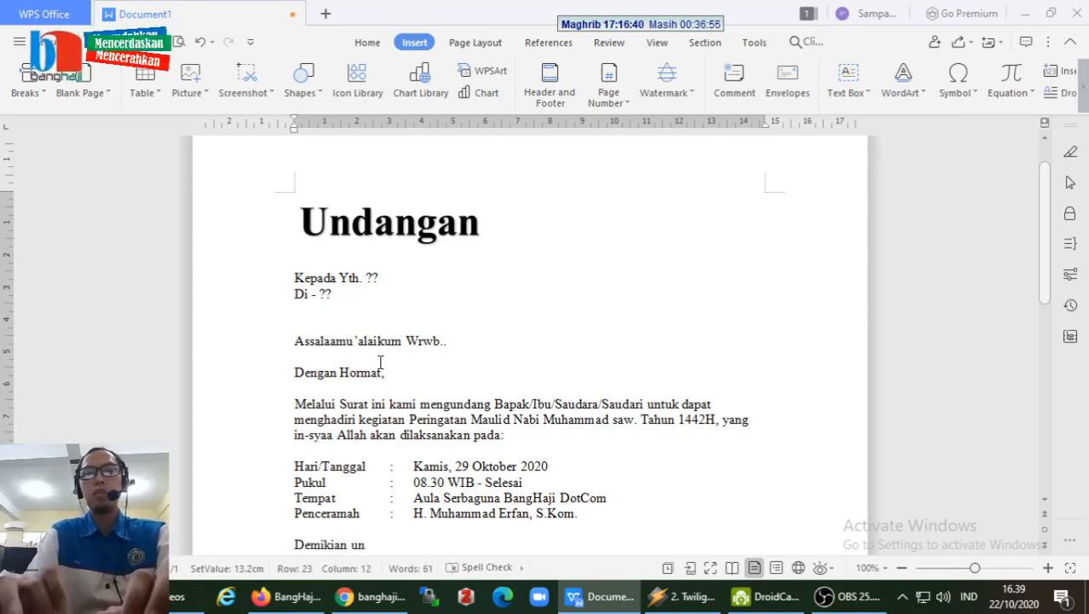
{"action": "type", "text": "dangan ini kami"}
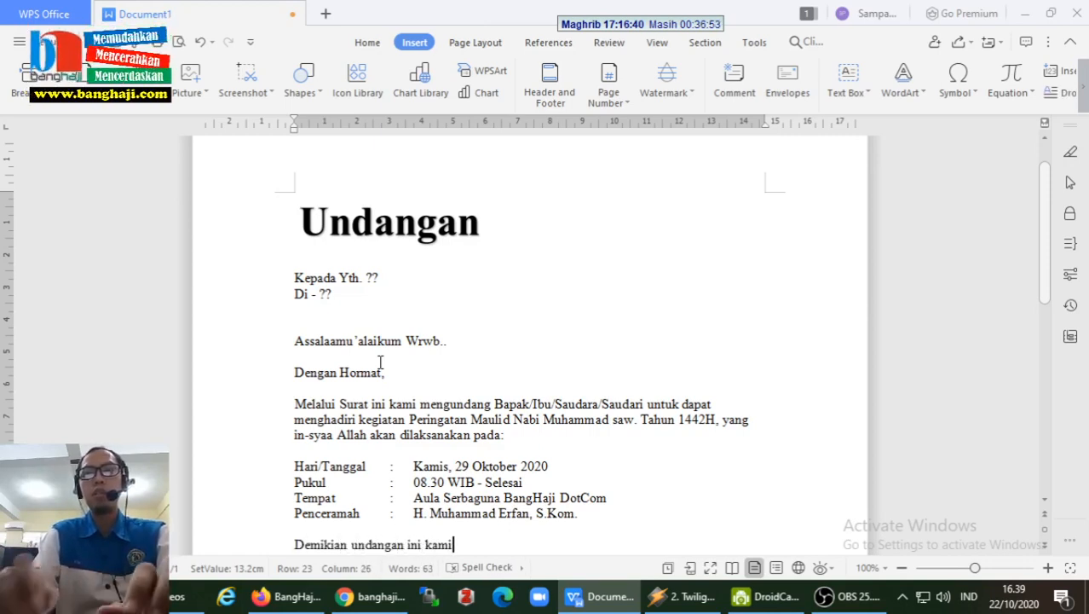
{"action": "type", "text": " sampaikan"}
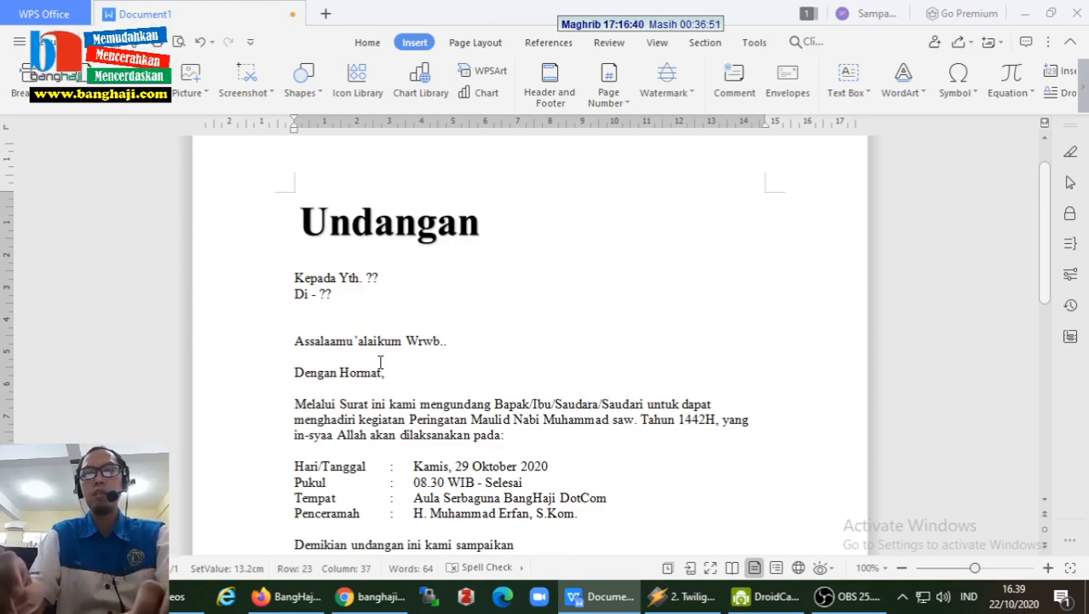
{"action": "type", "text": ", atas perhat"}
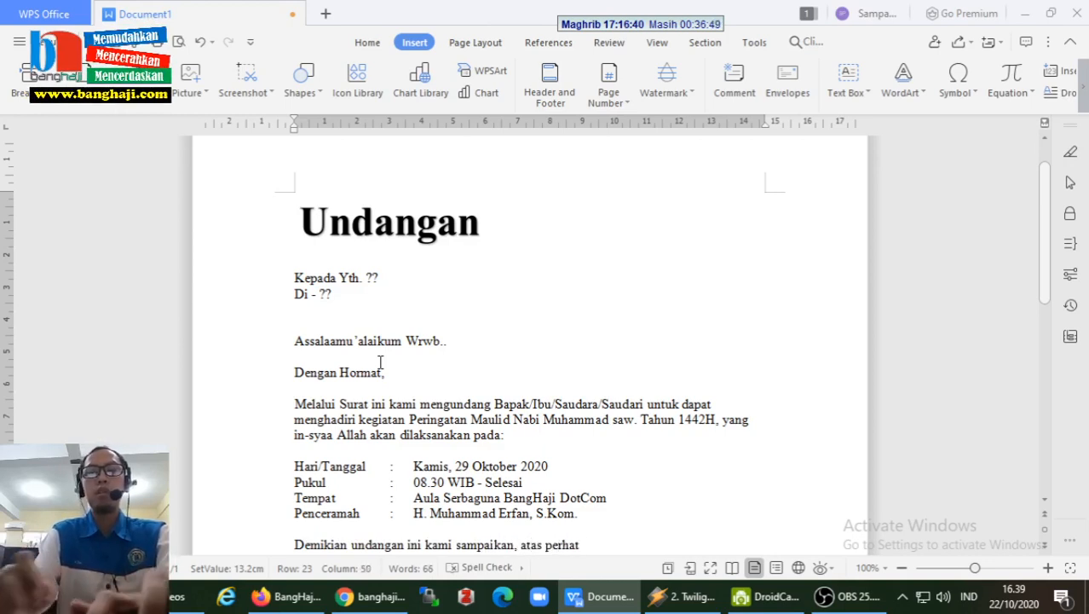
{"action": "type", "text": "ian dan keha"}
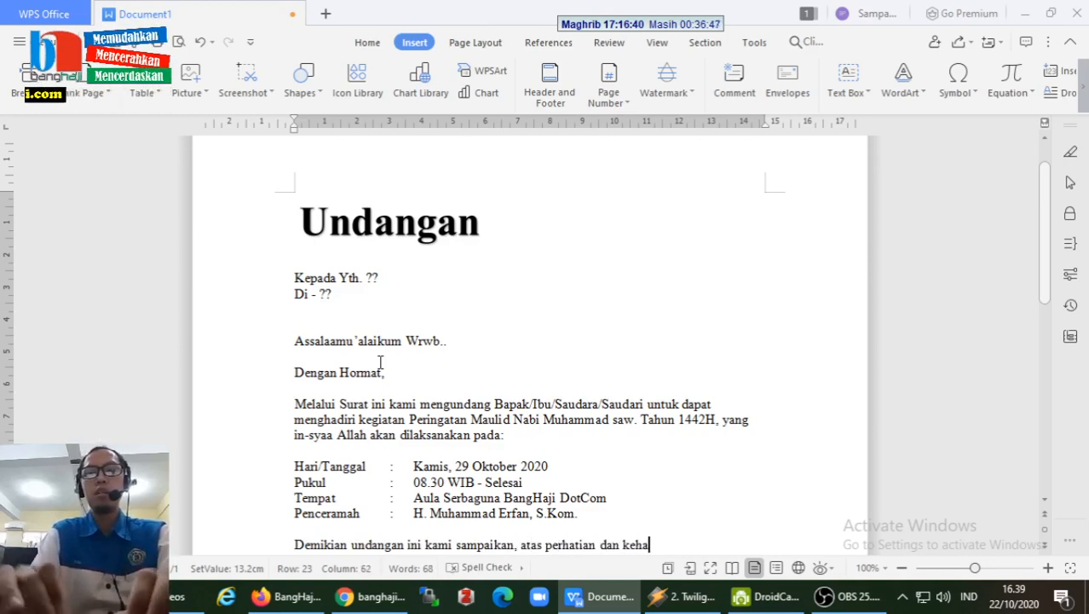
{"action": "type", "text": "diran B"}
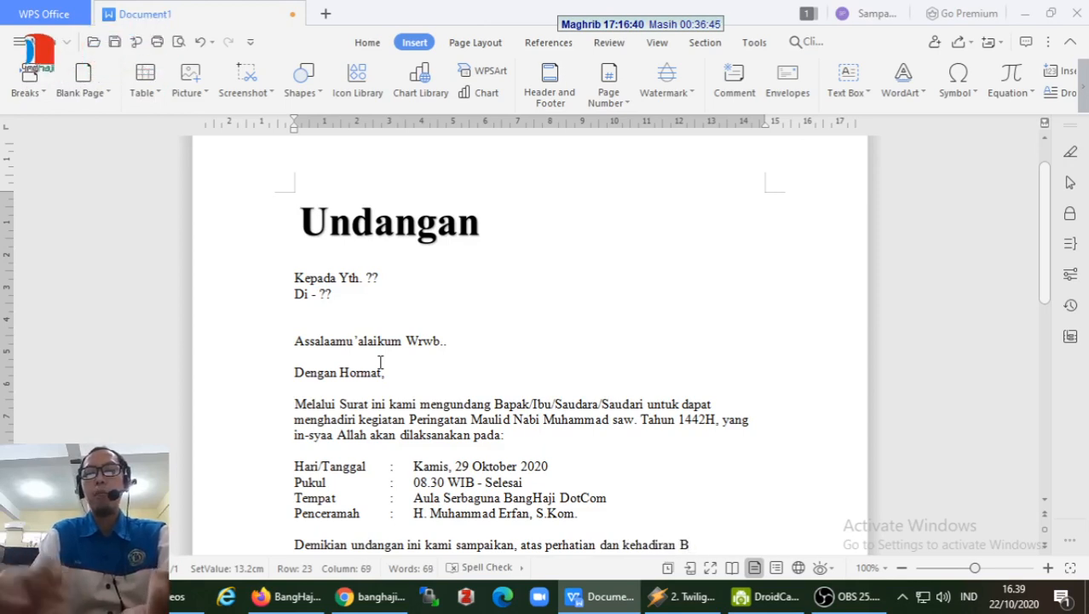
{"action": "type", "text": "apak/I"}
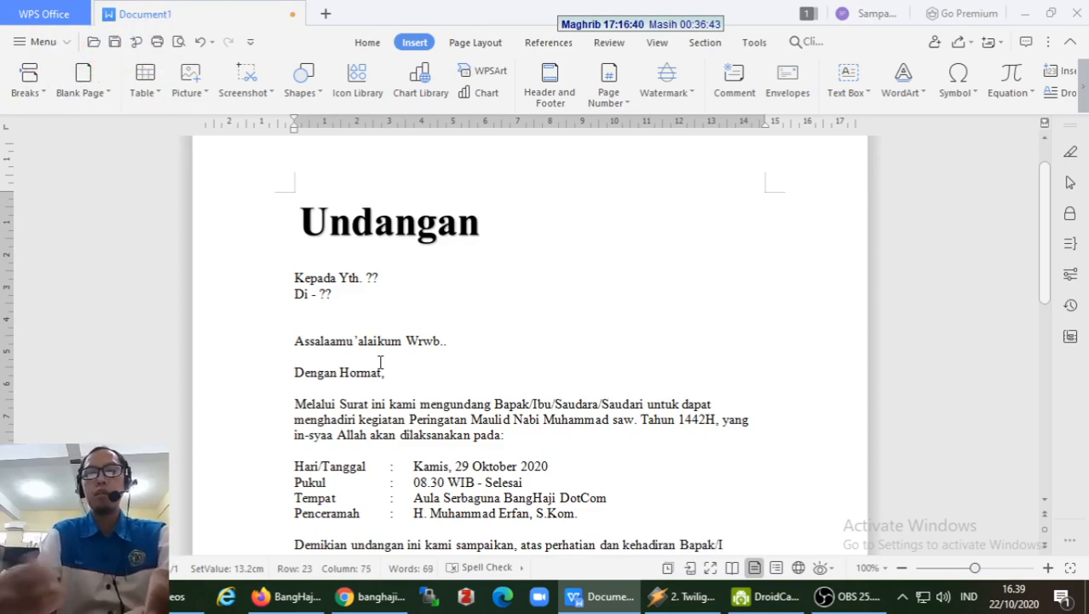
{"action": "type", "text": "bu/sauda"}
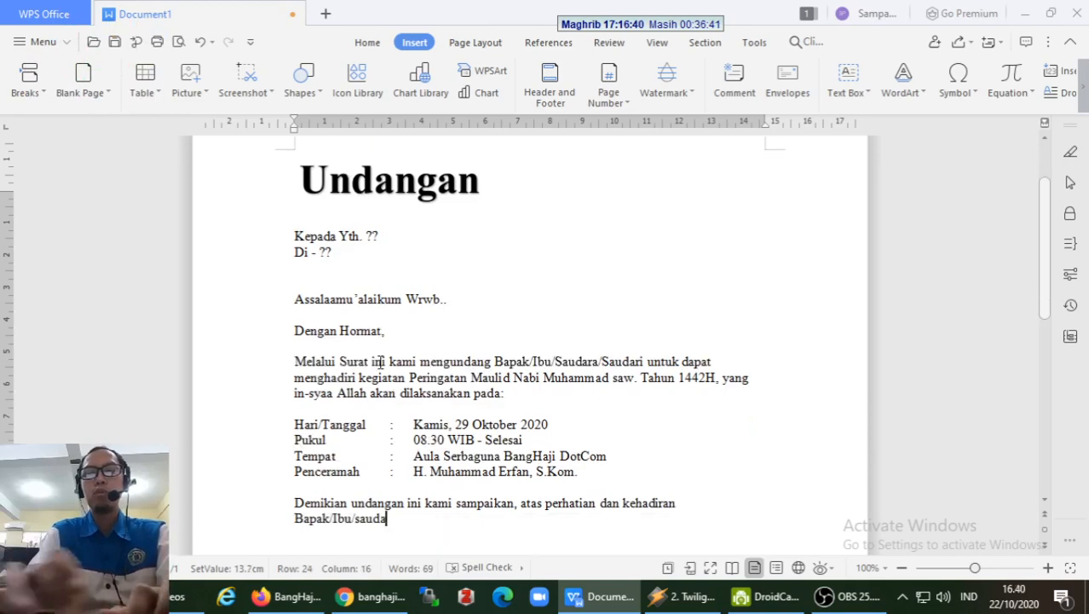
{"action": "type", "text": "ra/saudari"}
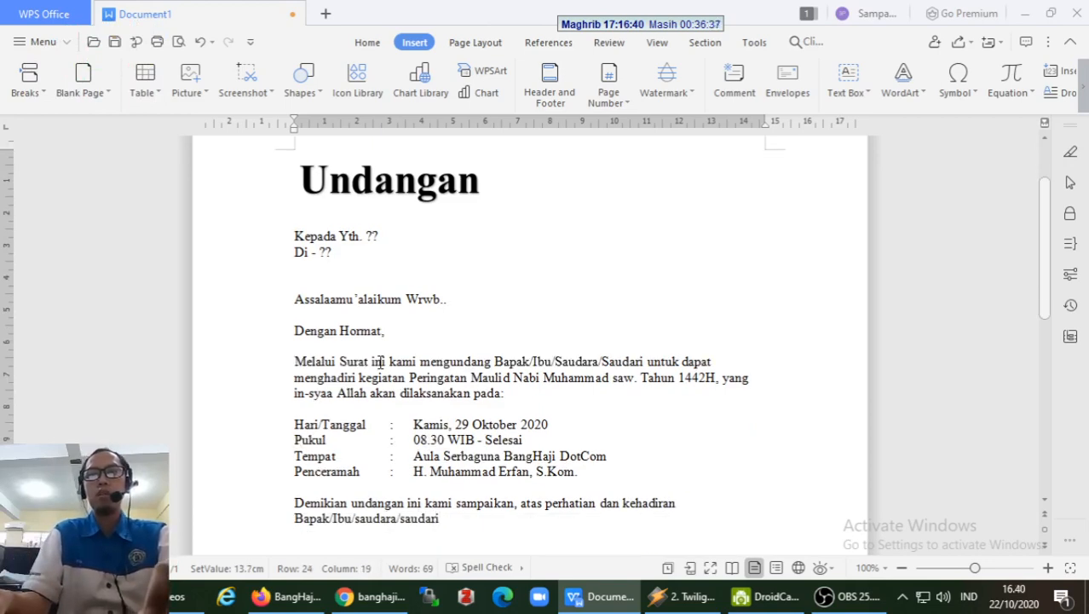
{"action": "key", "text": "ctrl+Left"}
{"action": "key", "text": "ctrl+Left"}
{"action": "key", "text": "Delete"}
{"action": "type", "text": "S"}
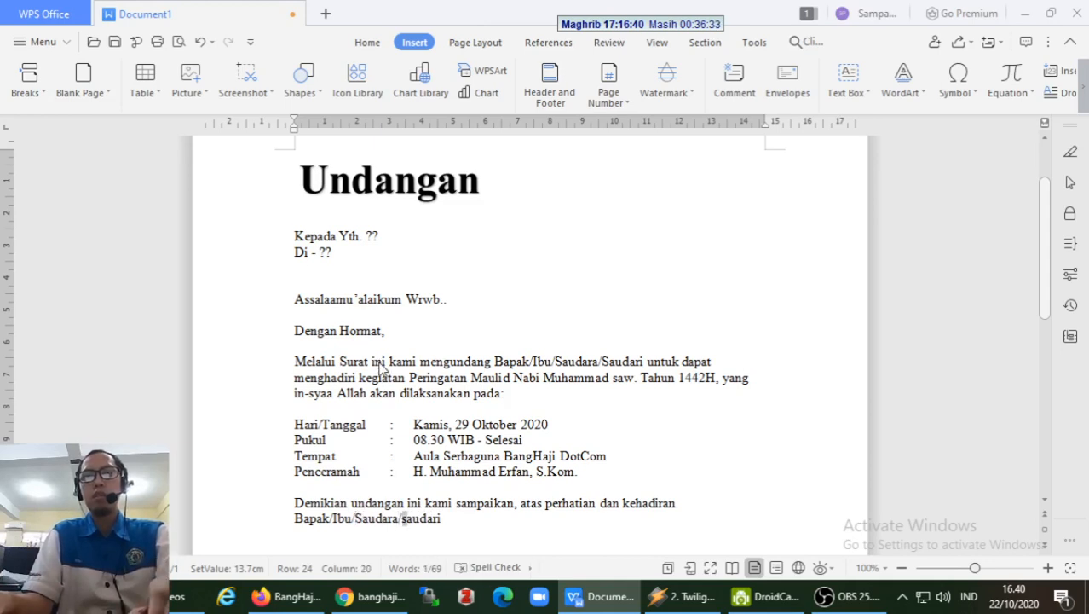
- Dismiss the accidental save prompt and finish with 'Saudari kami ucapkan terima kasih' plus blank lines
{"action": "key", "text": "ctrl+s"}
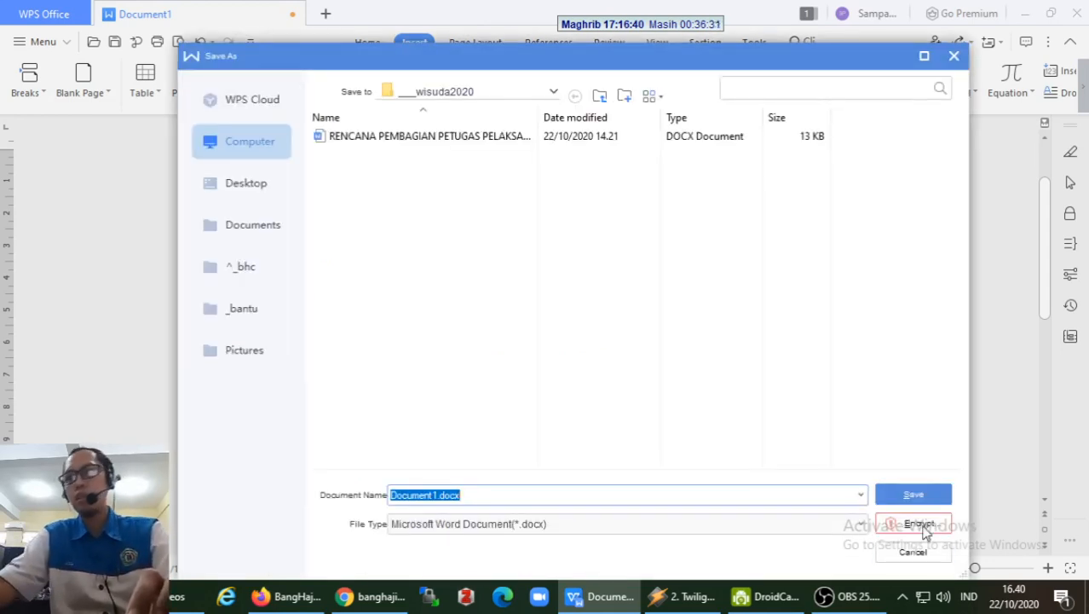
{"action": "left_click", "coordinate": [911, 552]}
{"action": "type", "text": "Saudara/saudari"}
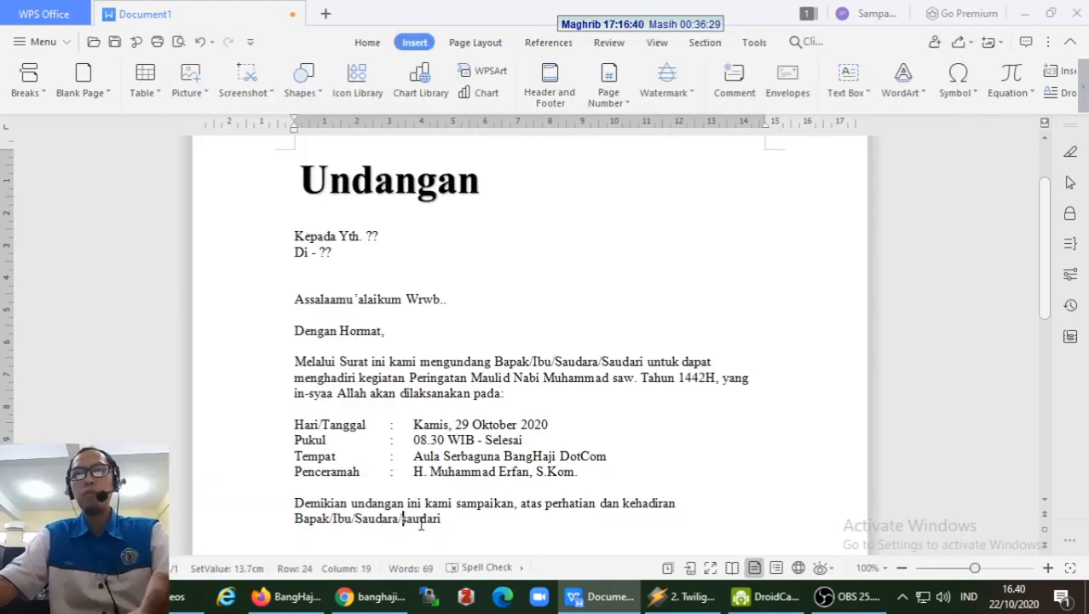
{"action": "key", "text": "End"}
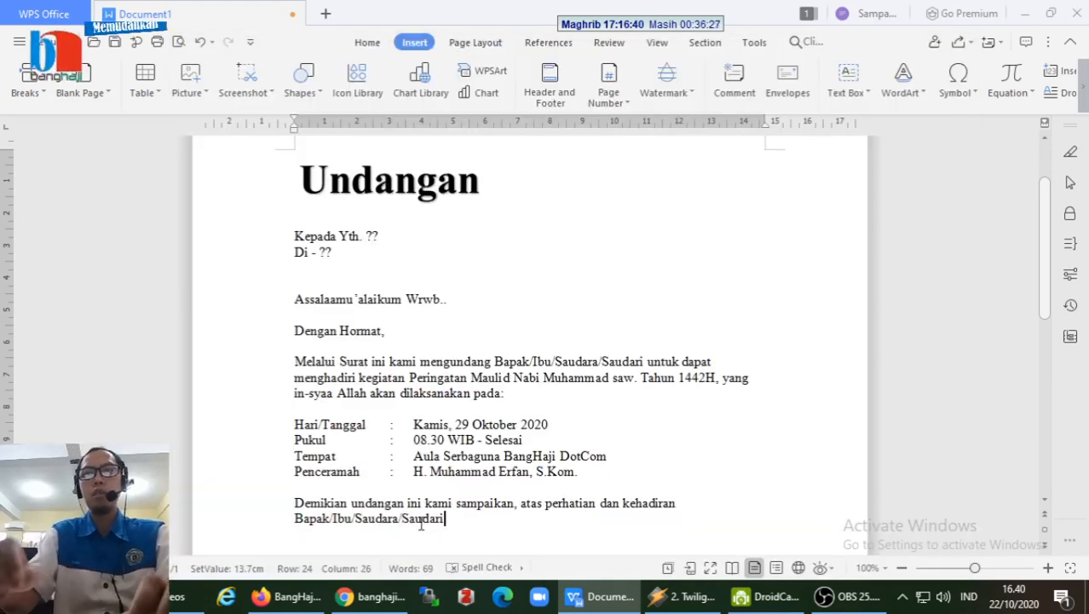
{"action": "type", "text": "kan"}
{"action": "key", "text": "BackSpace"}
{"action": "key", "text": "BackSpace"}
{"action": "key", "text": "BackSpace"}
{"action": "type", "text": "kami"}
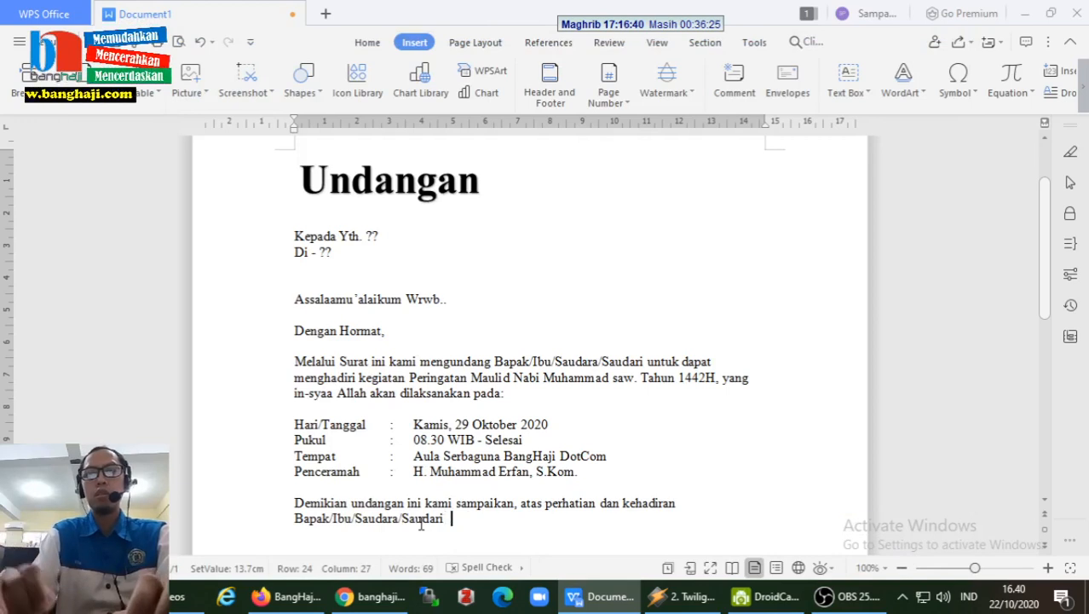
{"action": "type", "text": " uc"}
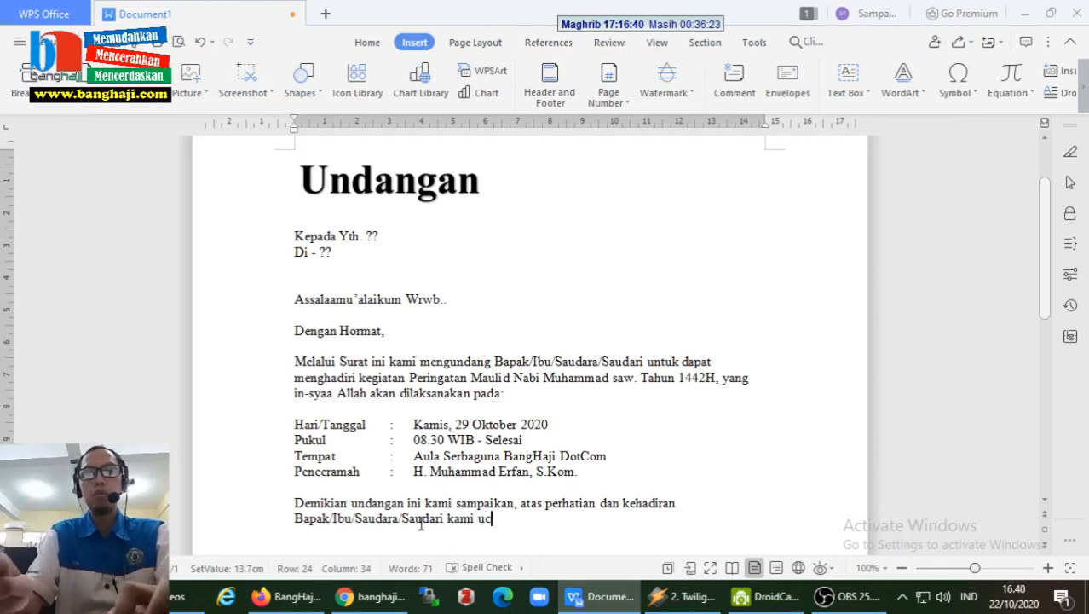
{"action": "type", "text": "apkan terima"}
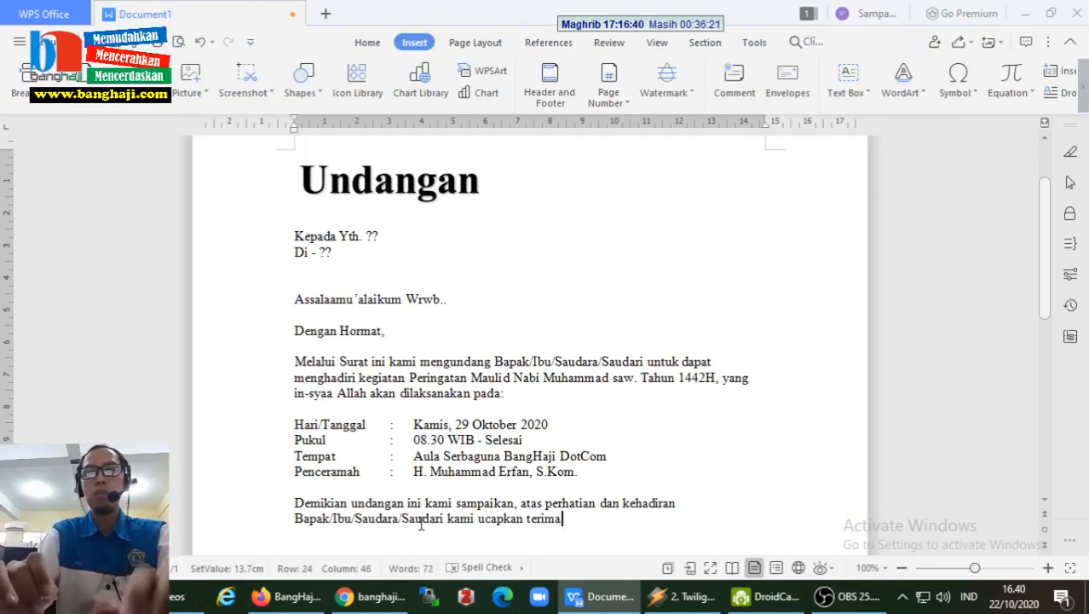
{"action": "type", "text": " kasih."}
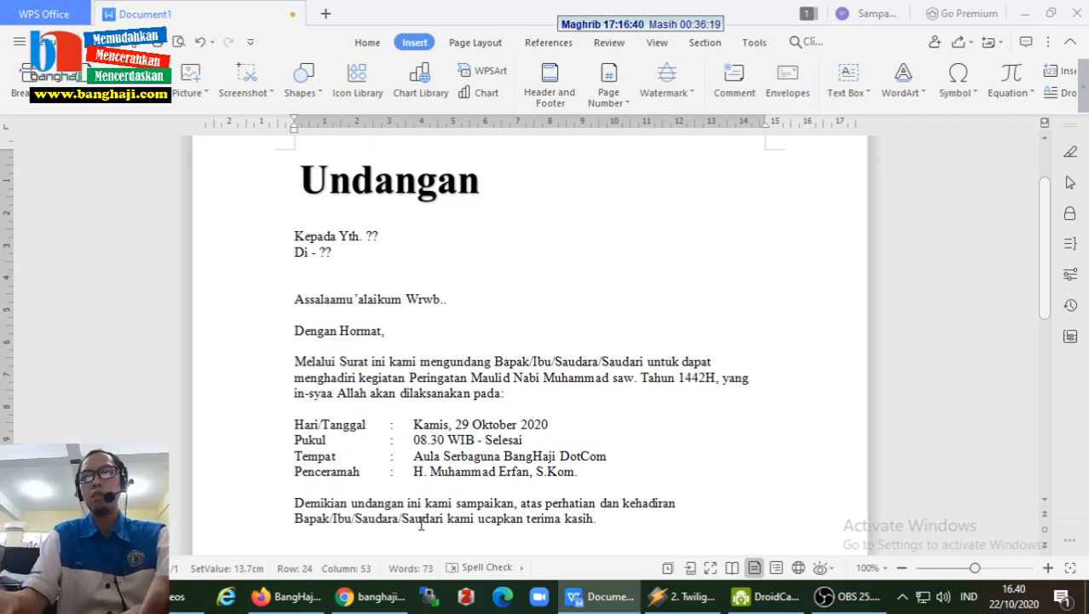
{"action": "key", "text": "Return"}
{"action": "key", "text": "Return"}
{"action": "key", "text": "Return"}
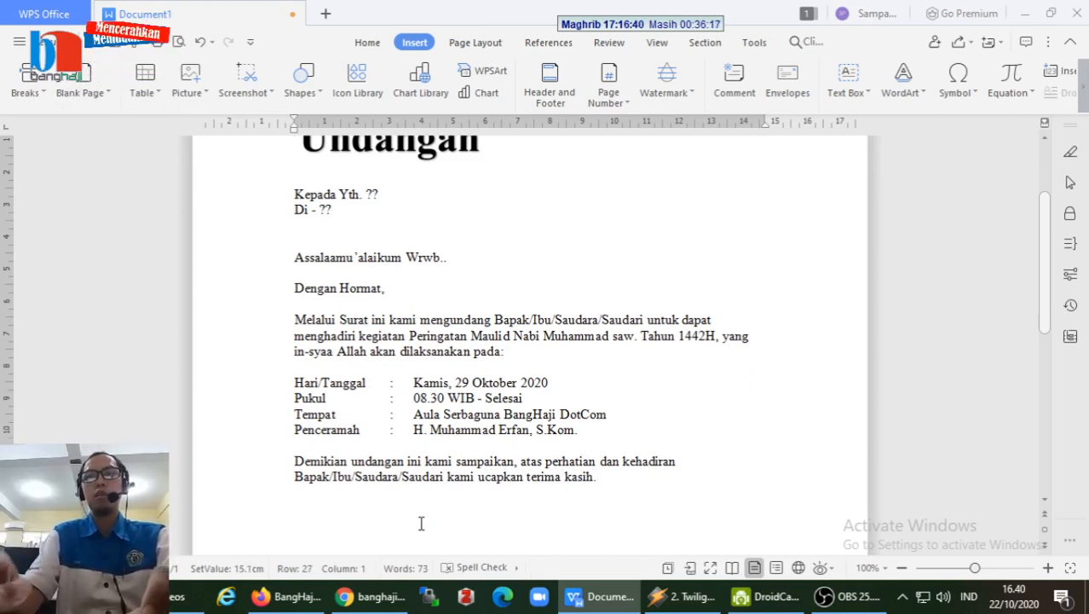
- Add the date line 'Palangka Raya, 22 Oktober 2020' with a blank line below
{"action": "type", "text": "Palangka "}
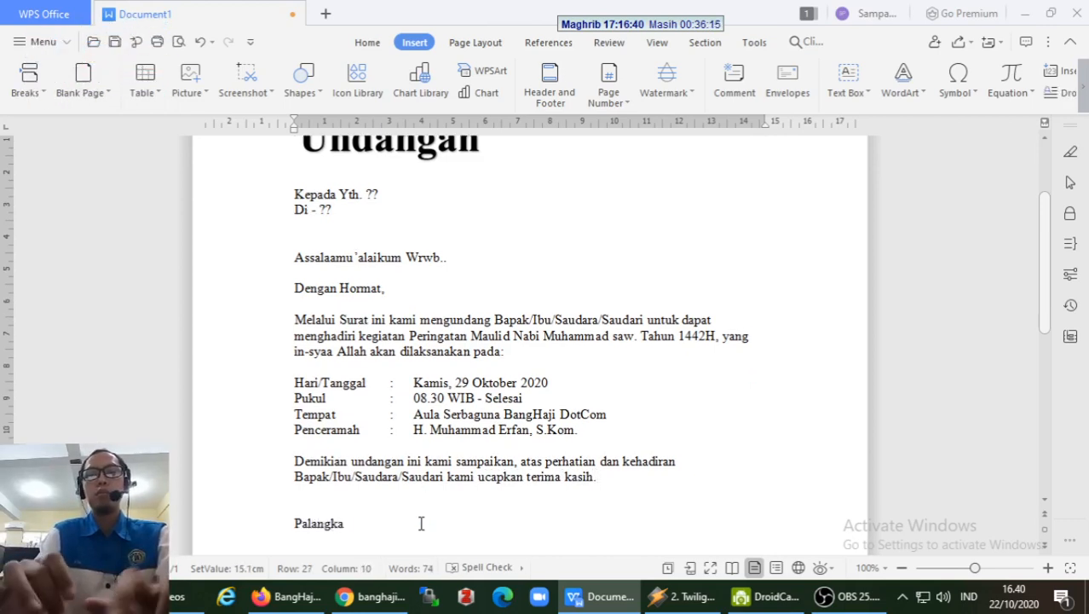
{"action": "type", "text": "raya"}
{"action": "key", "text": "BackSpace"}
{"action": "key", "text": "BackSpace"}
{"action": "key", "text": "BackSpace"}
{"action": "type", "text": "Raya, 2"}
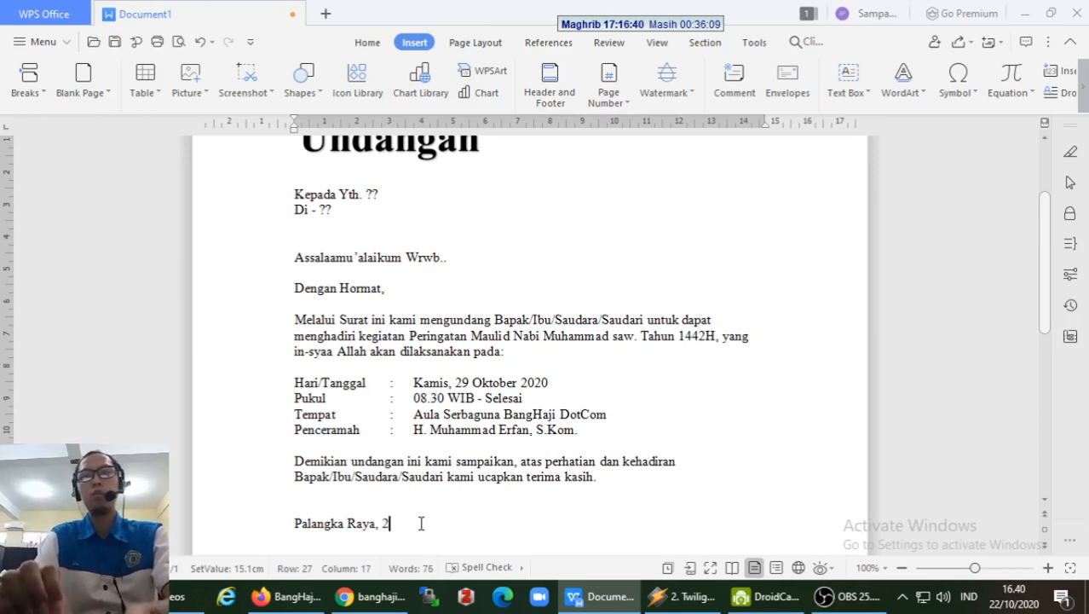
{"action": "type", "text": "2 Oktober "}
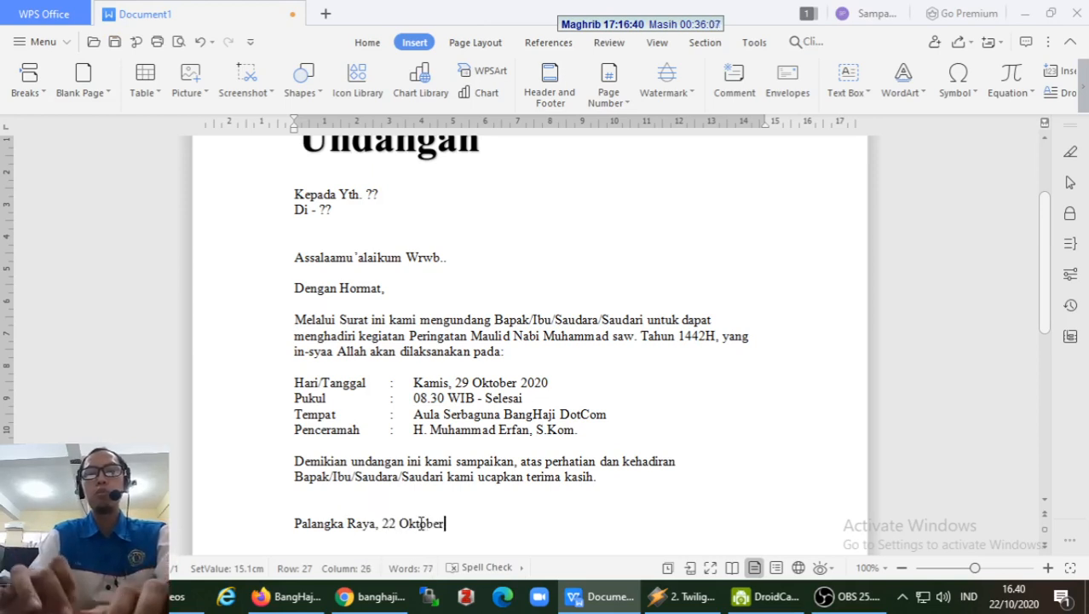
{"action": "type", "text": "2020"}
{"action": "key", "text": "Return"}
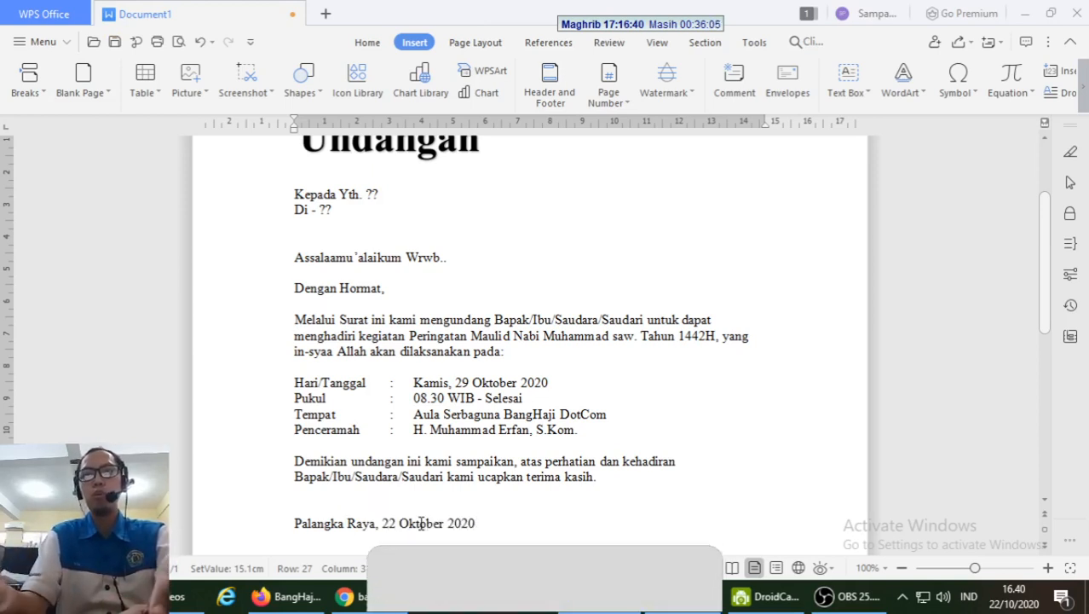
{"action": "key", "text": "Return"}
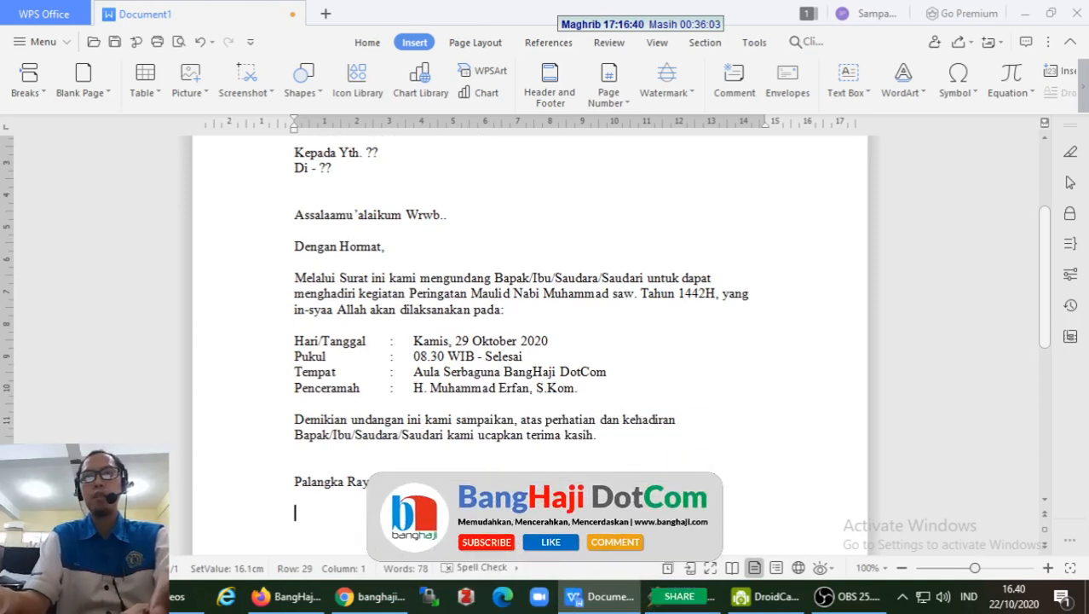
- Add the 'Panitia Pelaksana,' sign-off and the signer's name below it
{"action": "type", "text": "Penitia"}
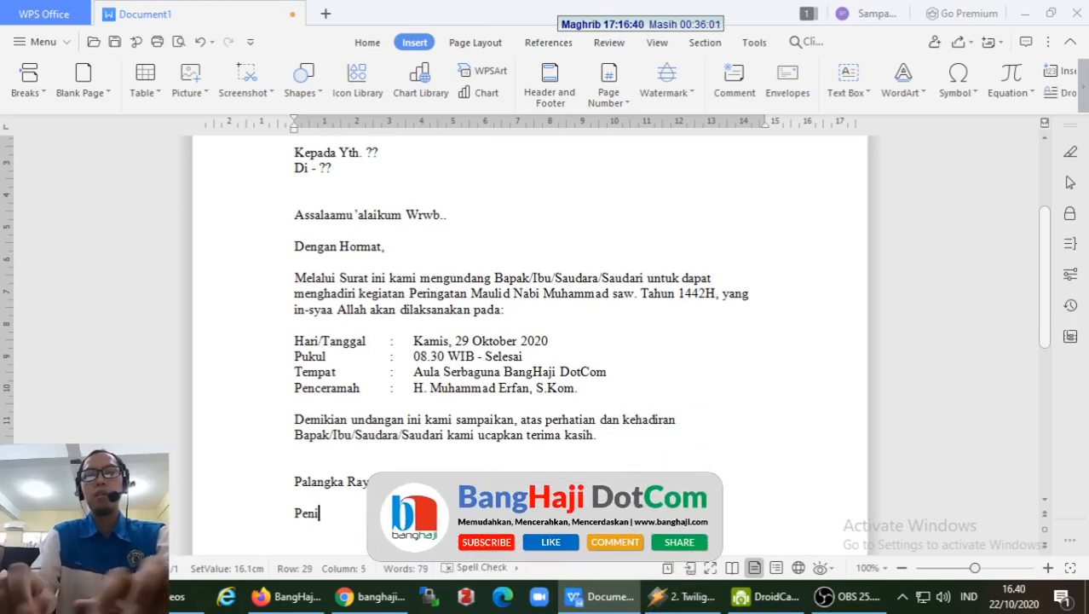
{"action": "key", "text": "BackSpace"}
{"action": "key", "text": "BackSpace"}
{"action": "key", "text": "BackSpace"}
{"action": "key", "text": "BackSpace"}
{"action": "key", "text": "BackSpace"}
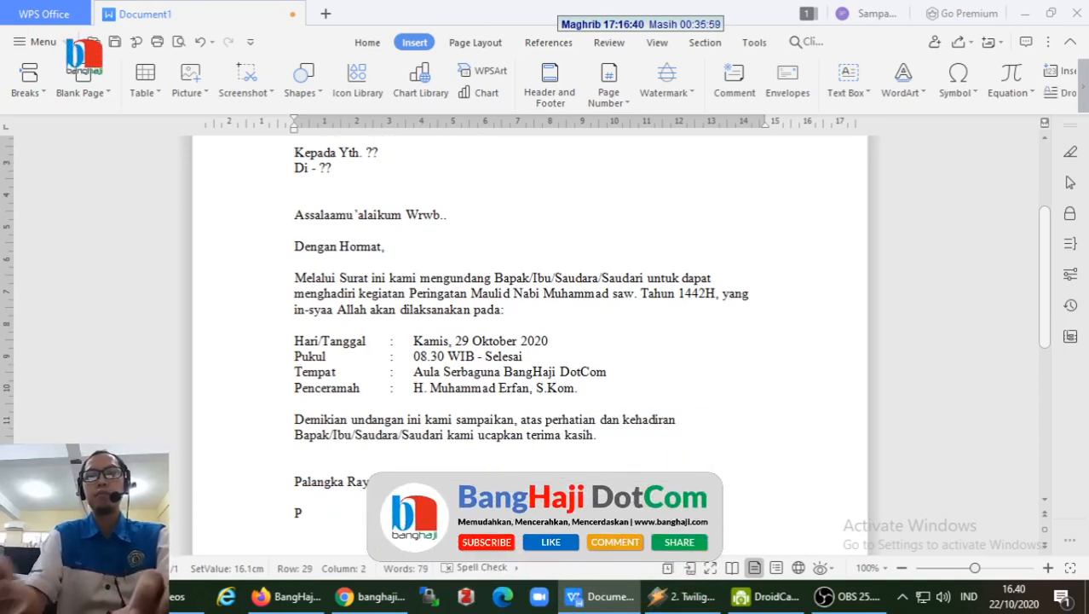
{"action": "type", "text": "anitia Pelaks"}
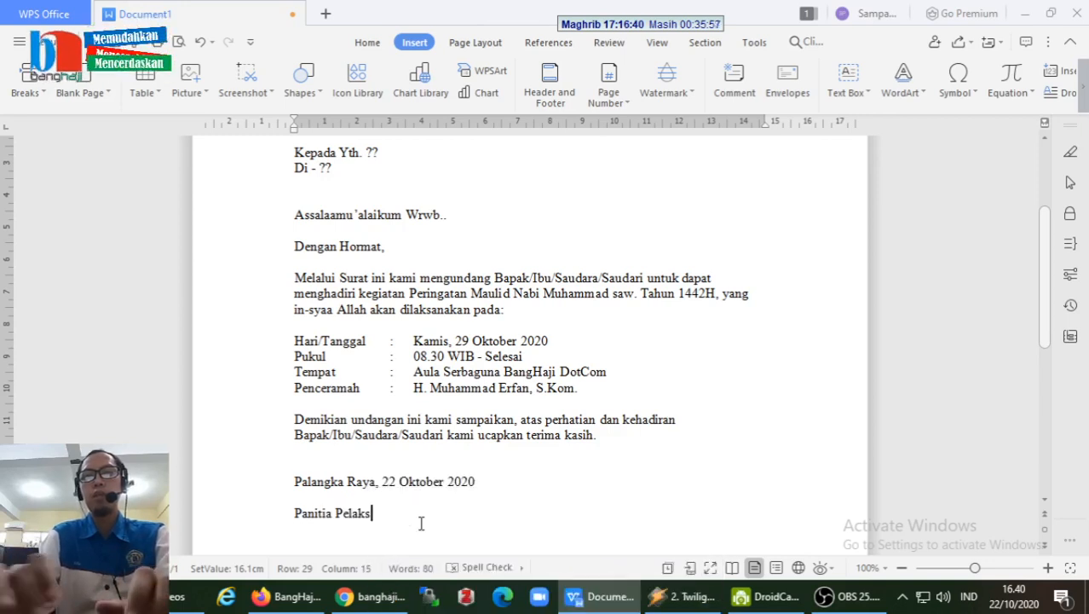
{"action": "type", "text": "ana,"}
{"action": "key", "text": "Return"}
{"action": "key", "text": "Return"}
{"action": "key", "text": "Return"}
{"action": "key", "text": "Return"}
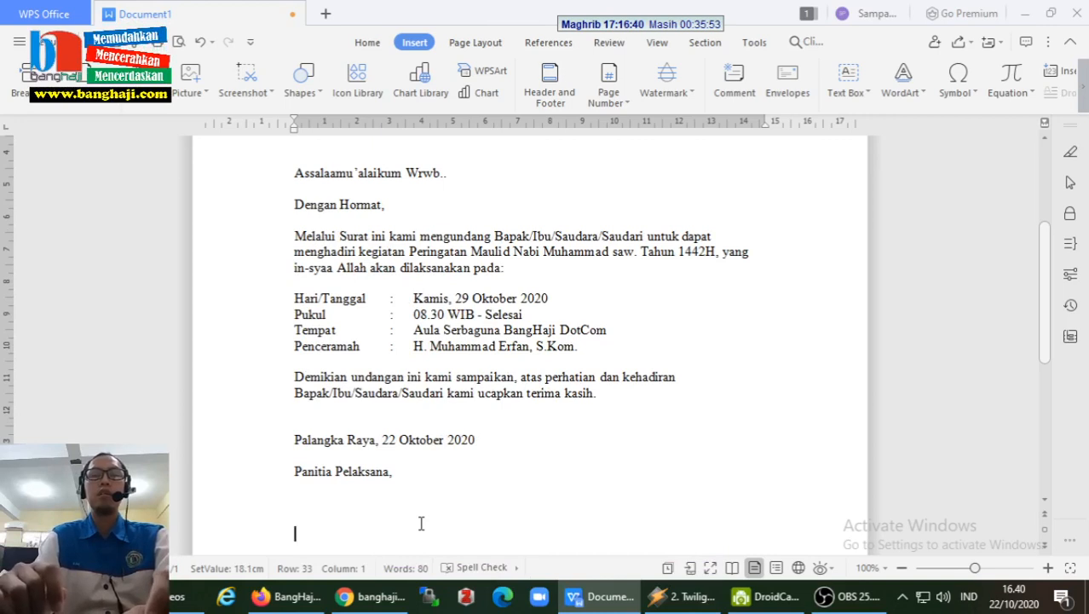
{"action": "type", "text": "Erfan"}
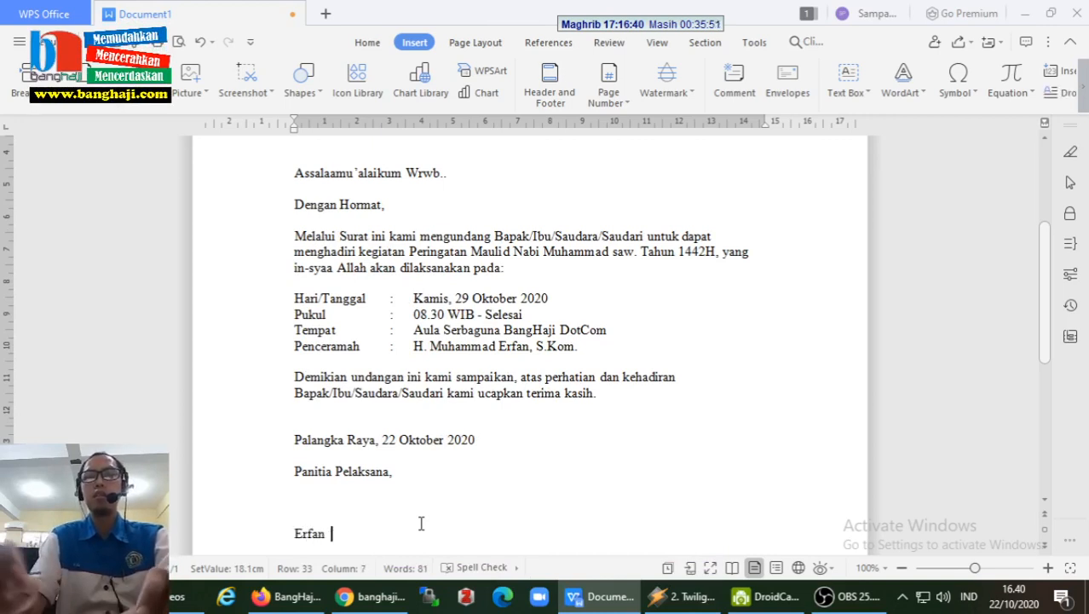
{"action": "type", "text": " M."}
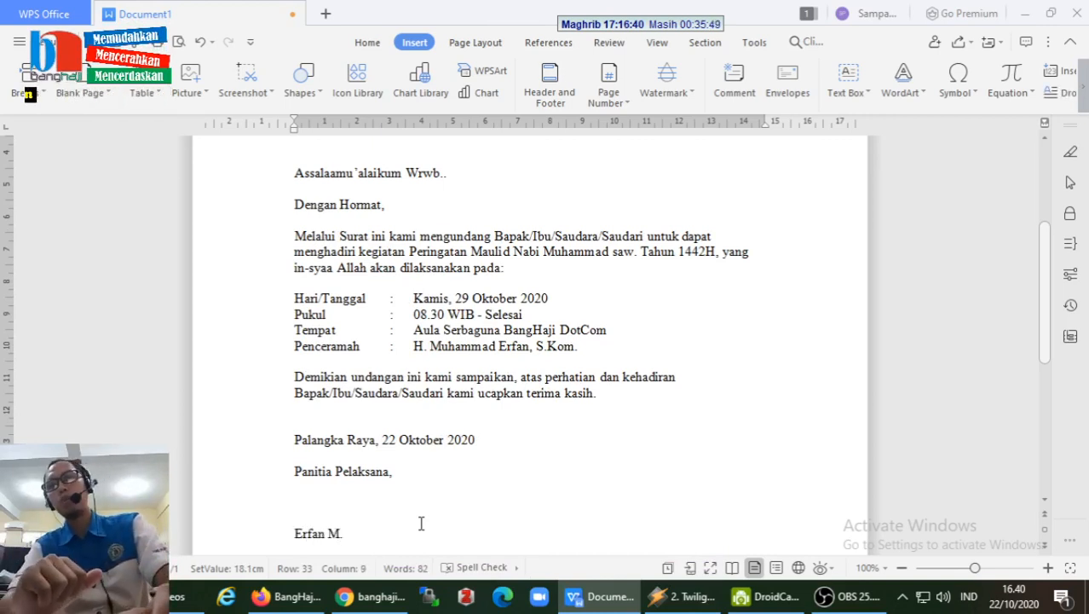
{"action": "scroll", "coordinate": [544, 467], "scroll_direction": "up", "scroll_amount": 4}
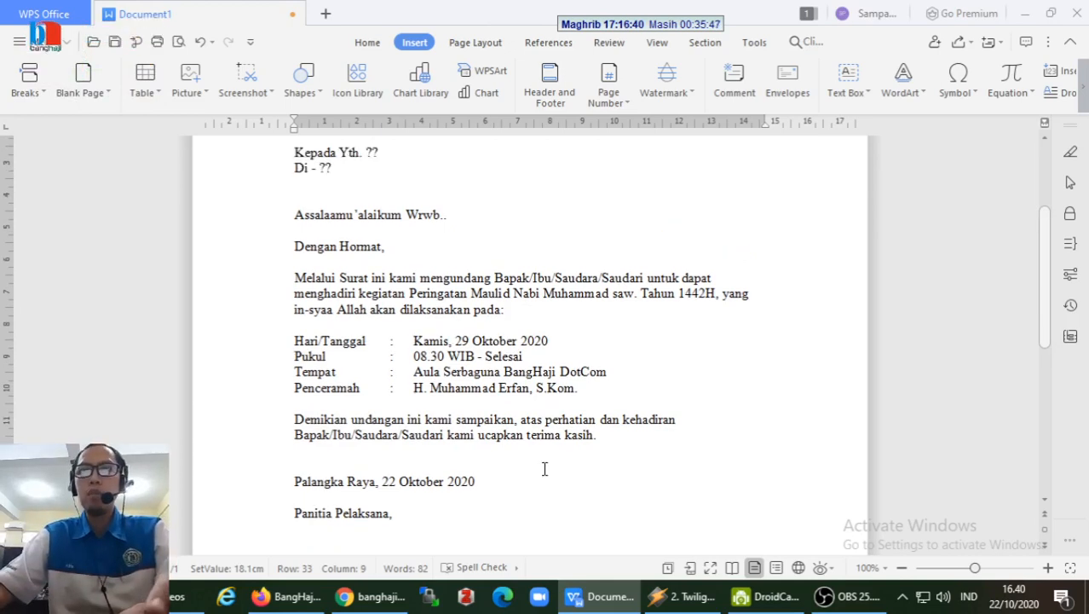
- Select the ?? placeholders after 'Kepada Yth.' and 'Di -' to check them
{"action": "scroll", "coordinate": [544, 467], "scroll_direction": "down", "scroll_amount": 1}
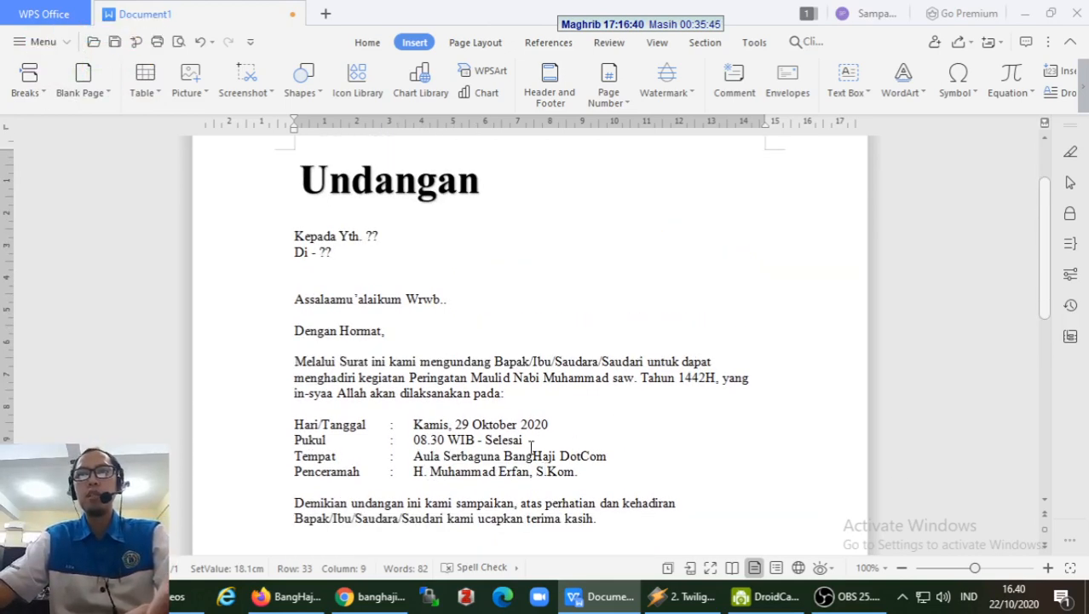
{"action": "left_click", "coordinate": [368, 236]}
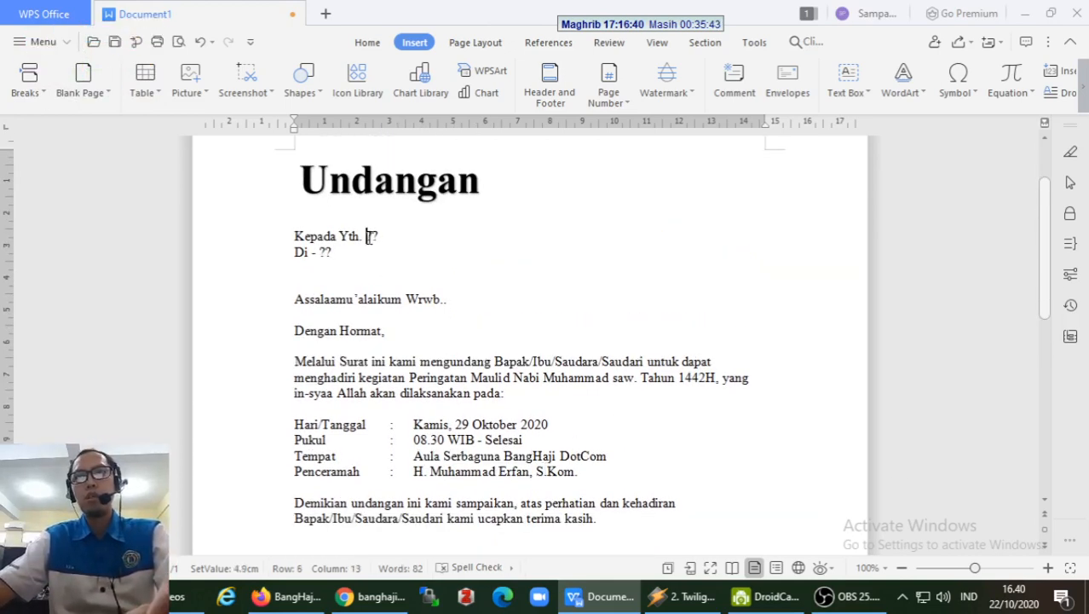
{"action": "mouse_move", "coordinate": [368, 236]}
{"action": "left_mouse_down"}
{"action": "mouse_move", "coordinate": [380, 237]}
{"action": "mouse_move", "coordinate": [332, 252]}
{"action": "mouse_move", "coordinate": [380, 236]}
{"action": "left_mouse_up"}
{"action": "left_click", "coordinate": [360, 260]}
{"action": "left_click_drag", "start_coordinate": [321, 252], "coordinate": [332, 252]}
{"action": "left_click", "coordinate": [316, 327]}
{"action": "scroll", "coordinate": [441, 382], "scroll_direction": "down", "scroll_amount": 10}
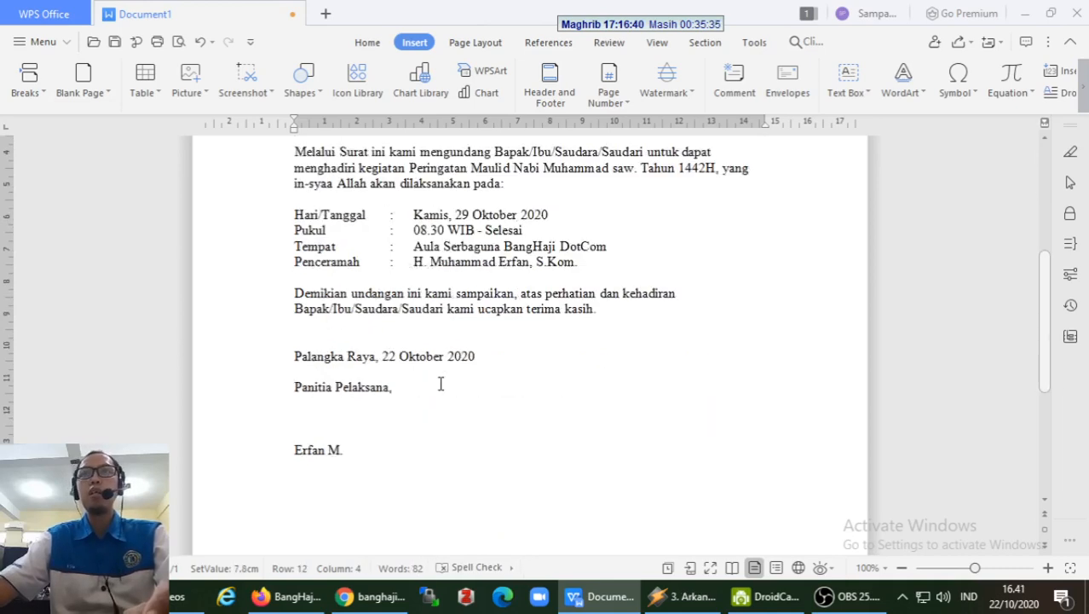
{"action": "scroll", "coordinate": [440, 385], "scroll_direction": "up", "scroll_amount": 10}
{"action": "scroll", "coordinate": [440, 384], "scroll_direction": "up", "scroll_amount": 3}
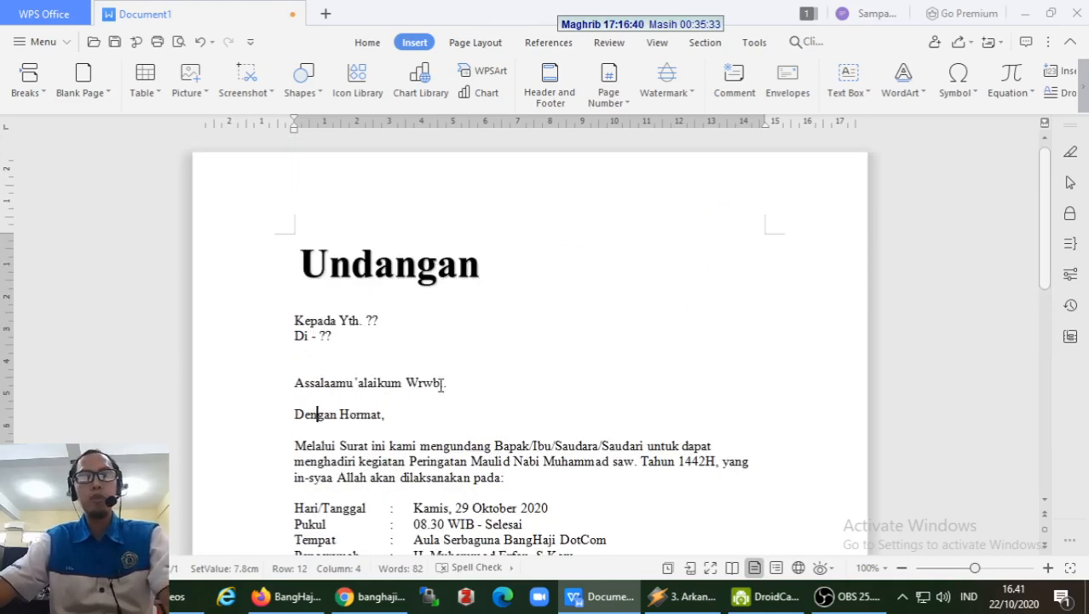
- Save the letter as wps-undangan.docx
{"action": "key", "text": "ctrl+s"}
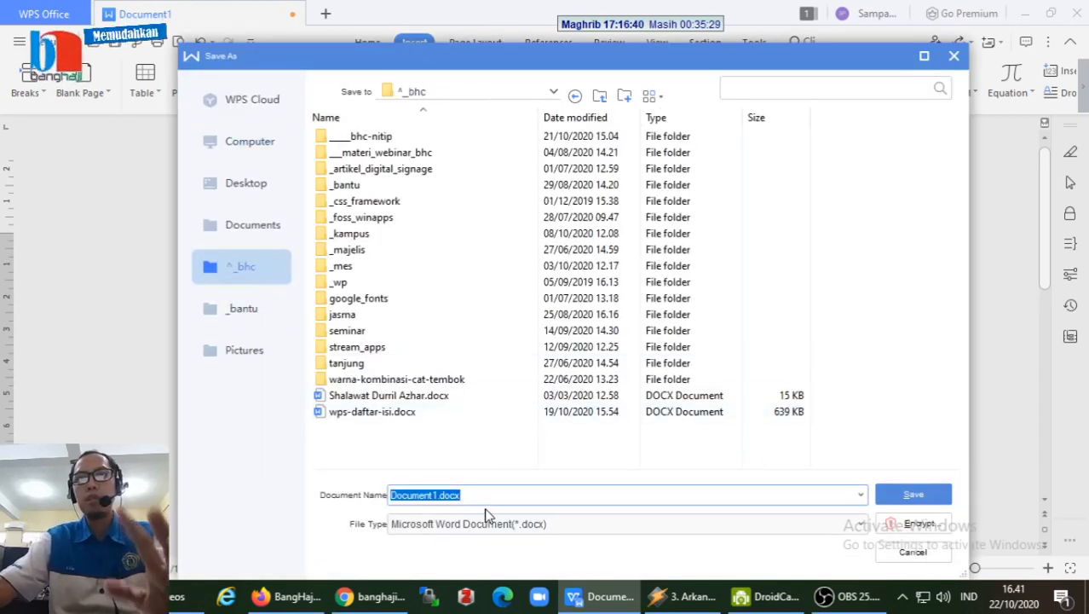
{"action": "type", "text": "wps-undangan"}
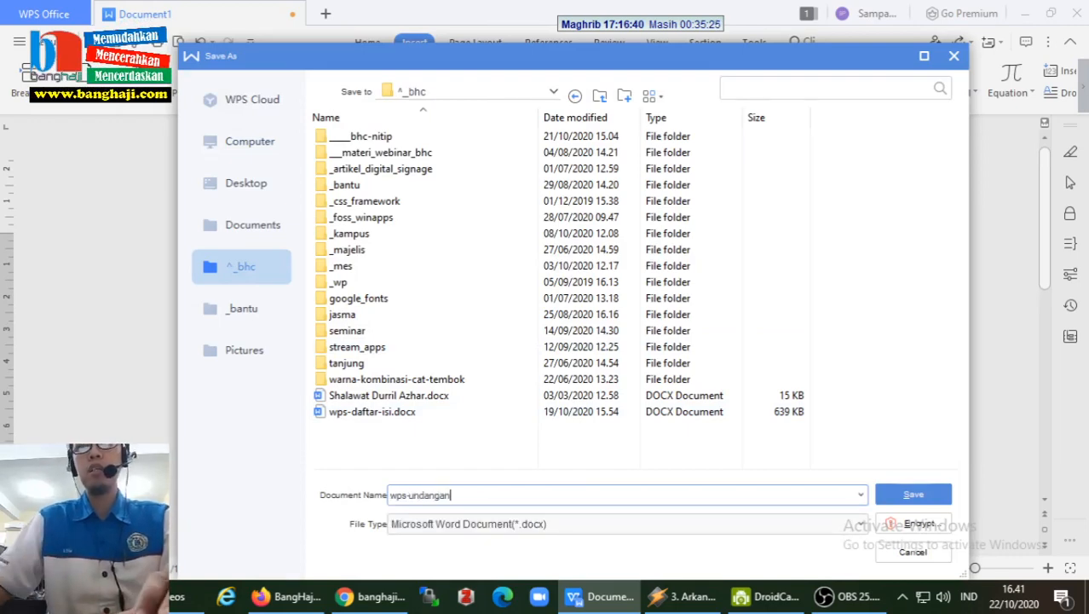
{"action": "left_click", "coordinate": [905, 494]}
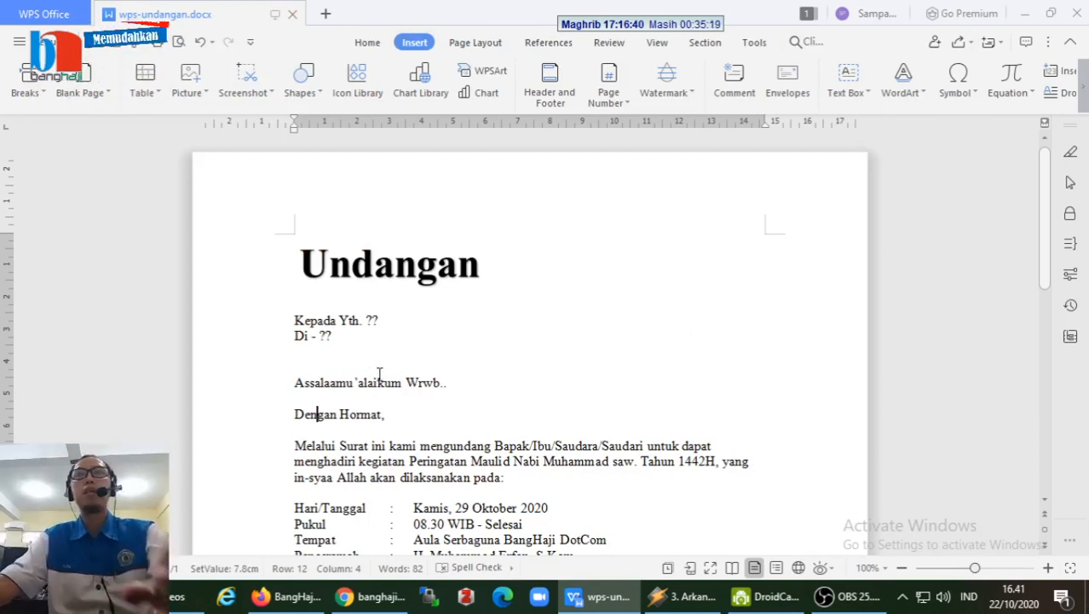
- Open the mail merge tools and choose Open Data Source from its dropdown
{"action": "scroll", "coordinate": [513, 389], "scroll_direction": "down", "scroll_amount": 2}
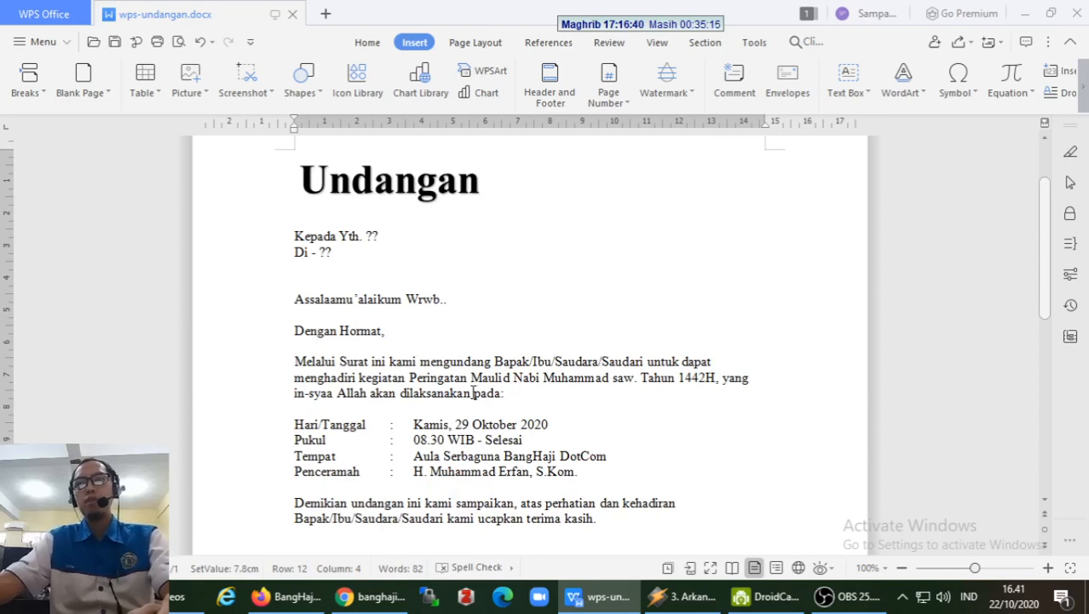
{"action": "scroll", "coordinate": [316, 331], "scroll_direction": "up", "scroll_amount": 1}
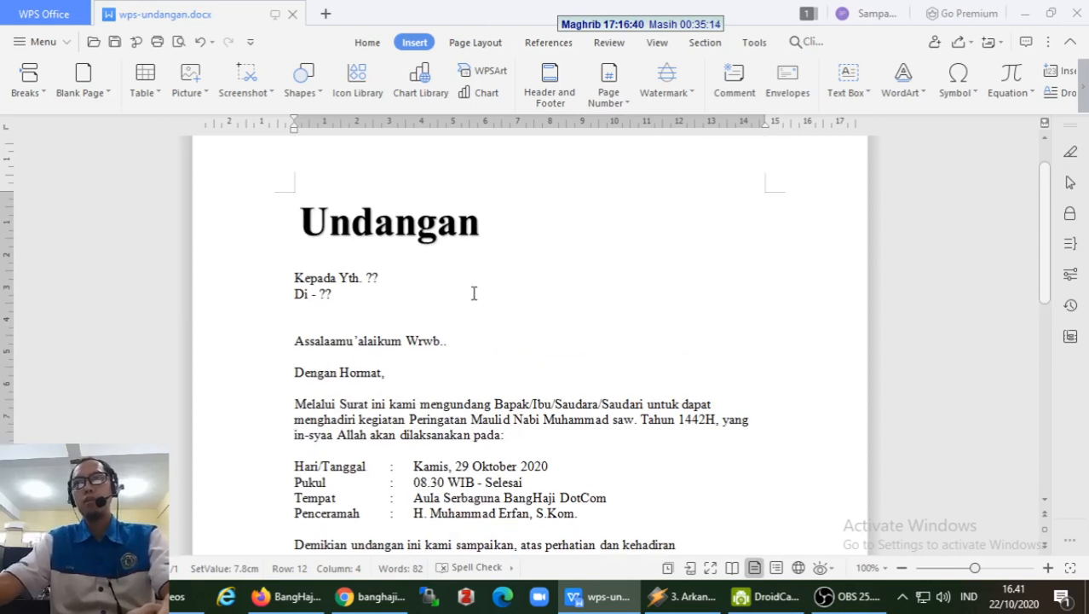
{"action": "left_click", "coordinate": [543, 43]}
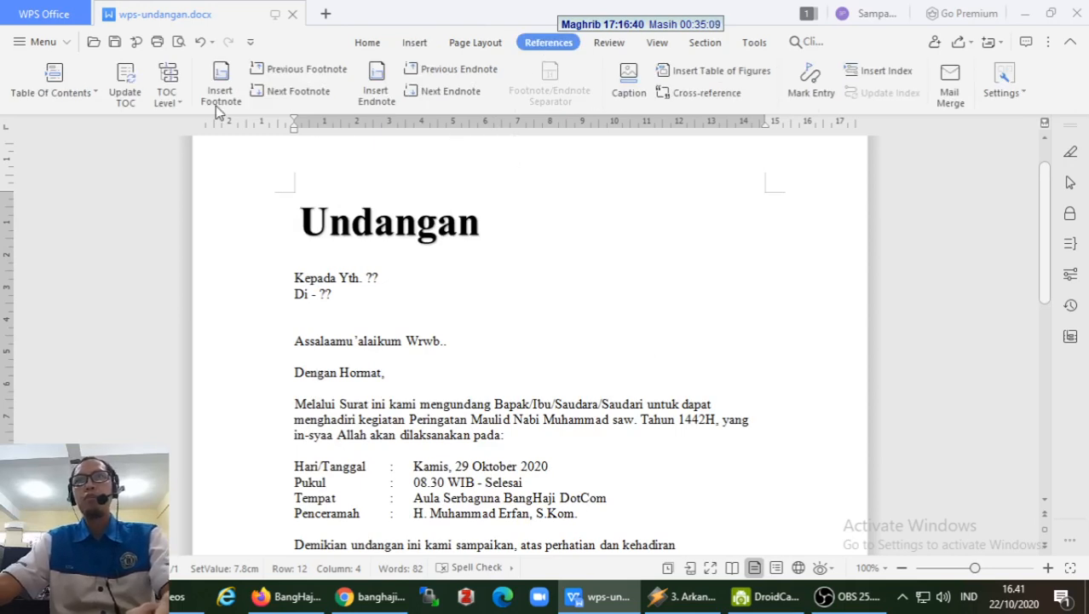
{"action": "left_click", "coordinate": [953, 95]}
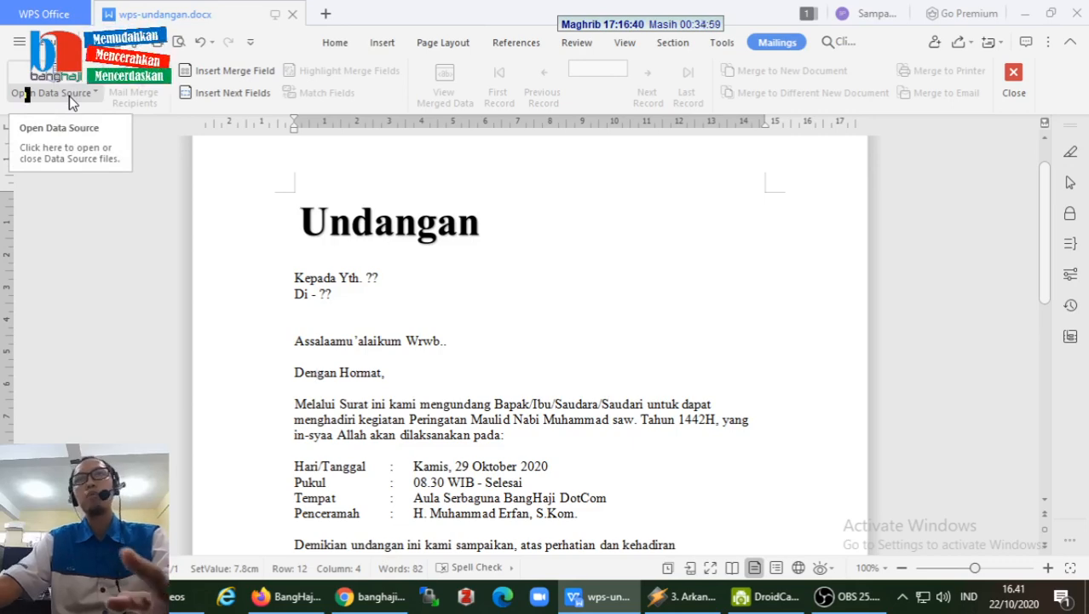
{"action": "left_click", "coordinate": [73, 103]}
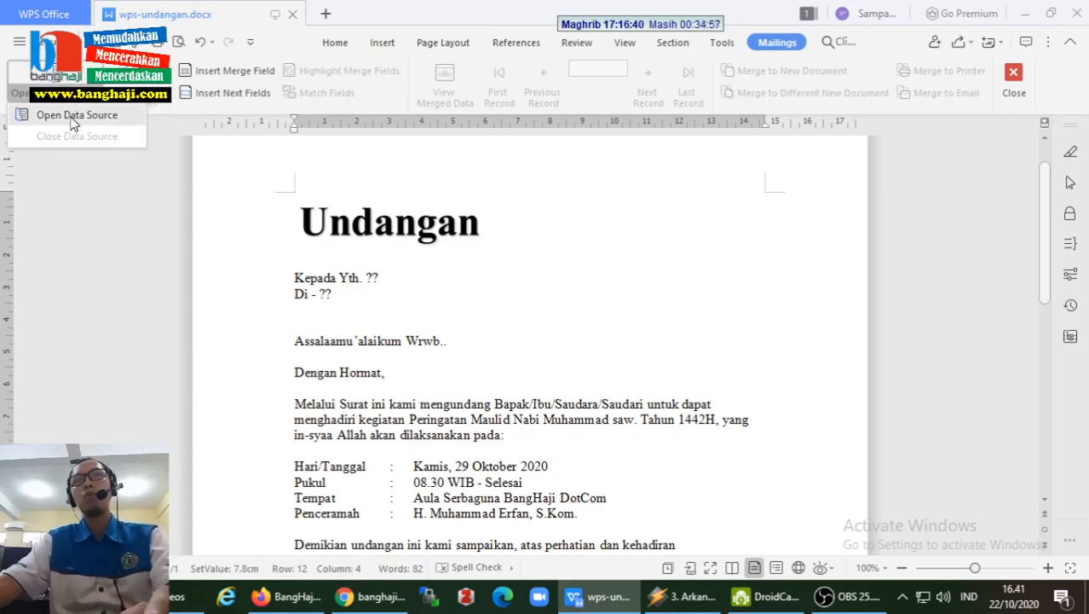
{"action": "left_click", "coordinate": [36, 117]}
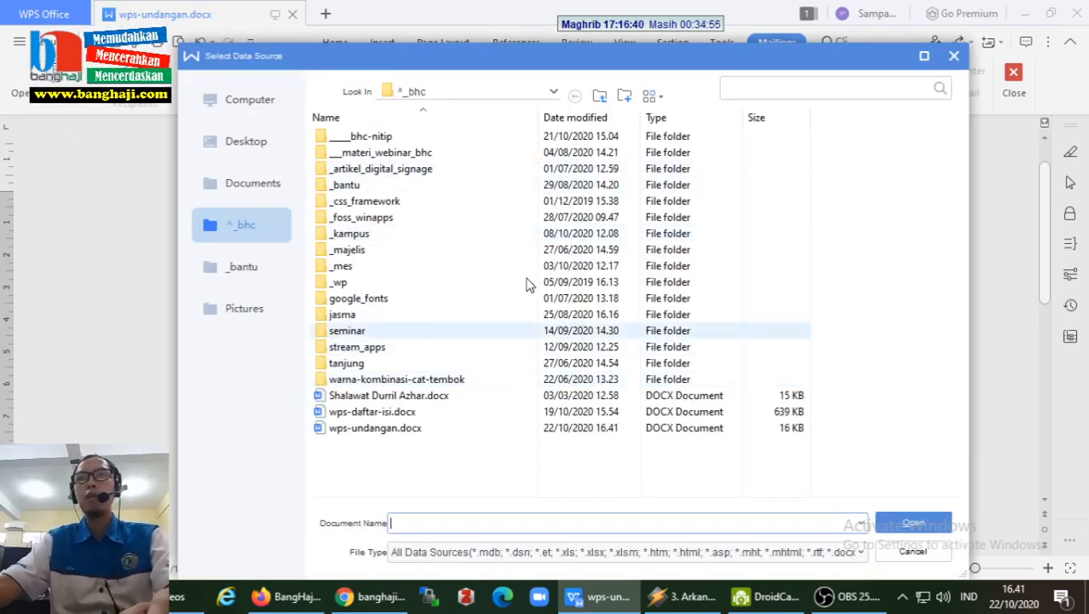
- Cancel the Select Data Source dialog without choosing a file
{"action": "left_click", "coordinate": [911, 551]}
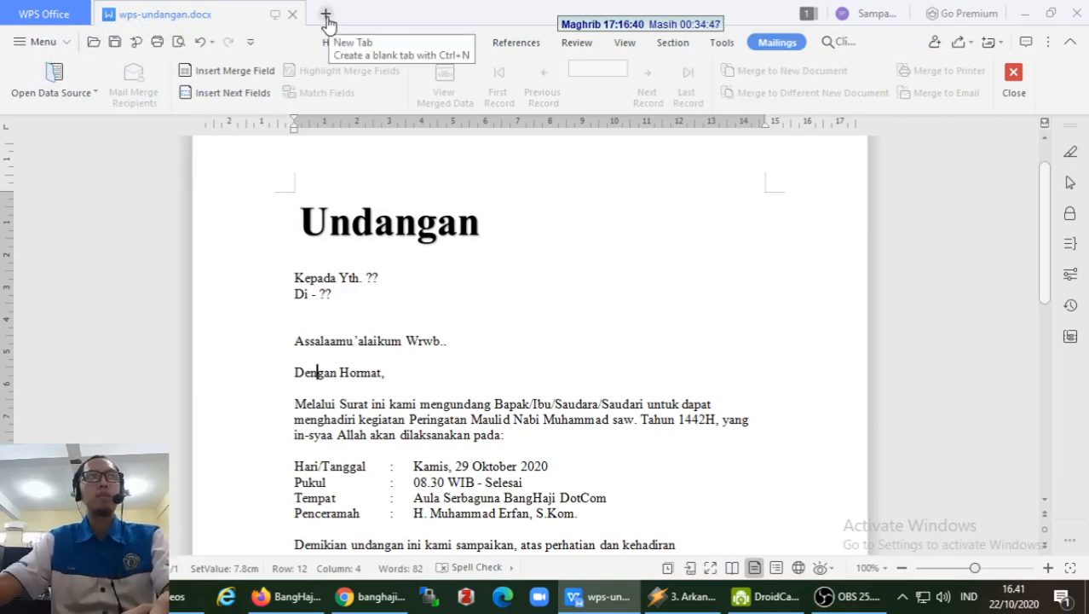
- Open a new tab and switch to the Spreadsheets templates page
{"action": "left_click", "coordinate": [326, 16]}
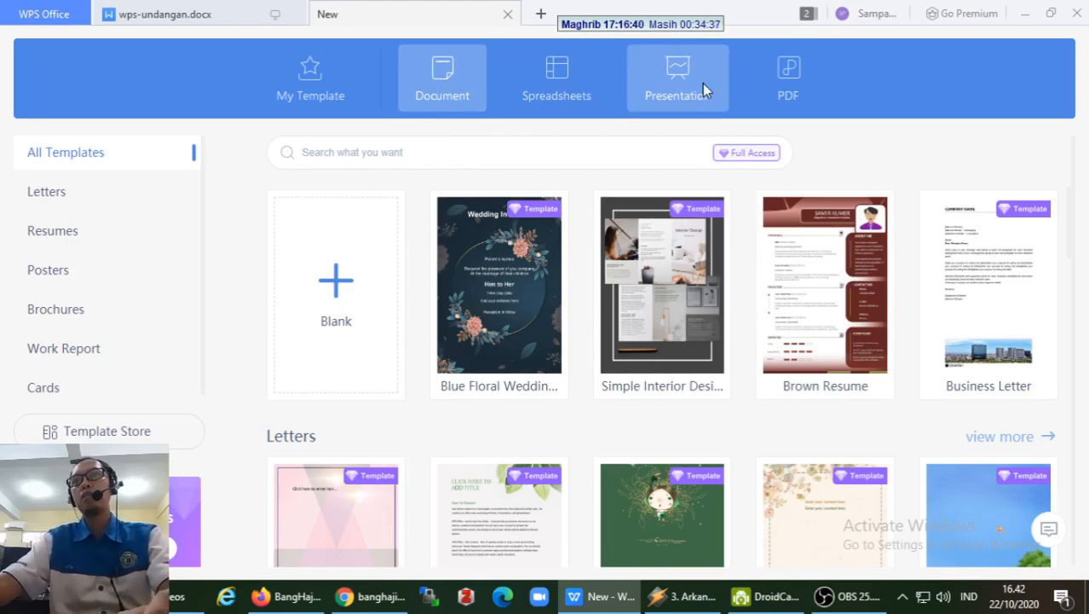
{"action": "left_click", "coordinate": [567, 83]}
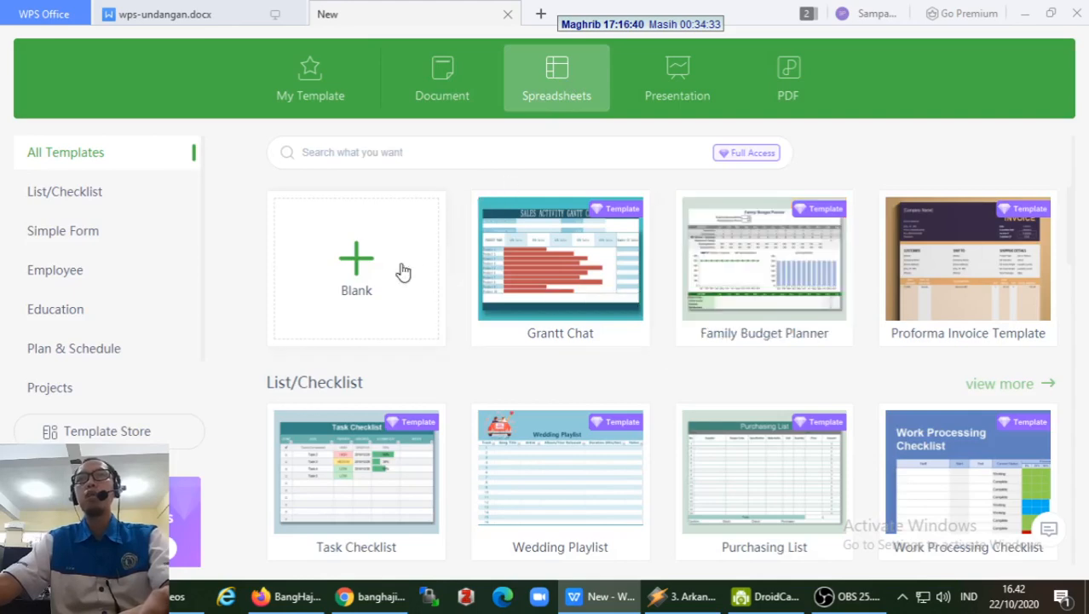
- Create a blank workbook, widen column A, and enter headers Tujuan in A1 and Alamat in B1
{"action": "left_click", "coordinate": [356, 260]}
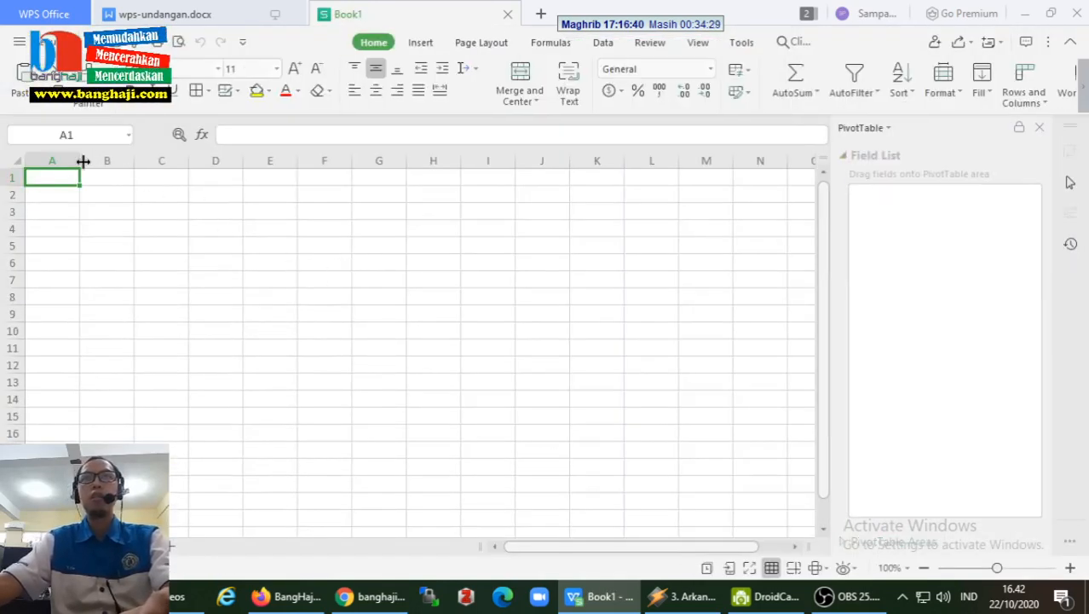
{"action": "left_click_drag", "start_coordinate": [84, 161], "coordinate": [410, 161]}
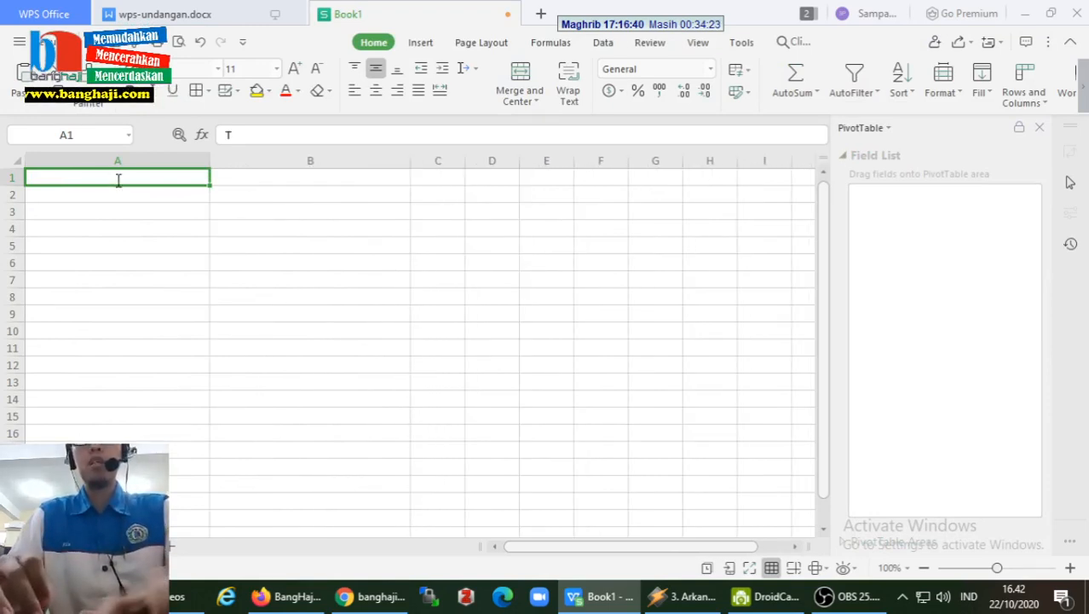
{"action": "type", "text": "Tujuan"}
{"action": "key", "text": "Tab"}
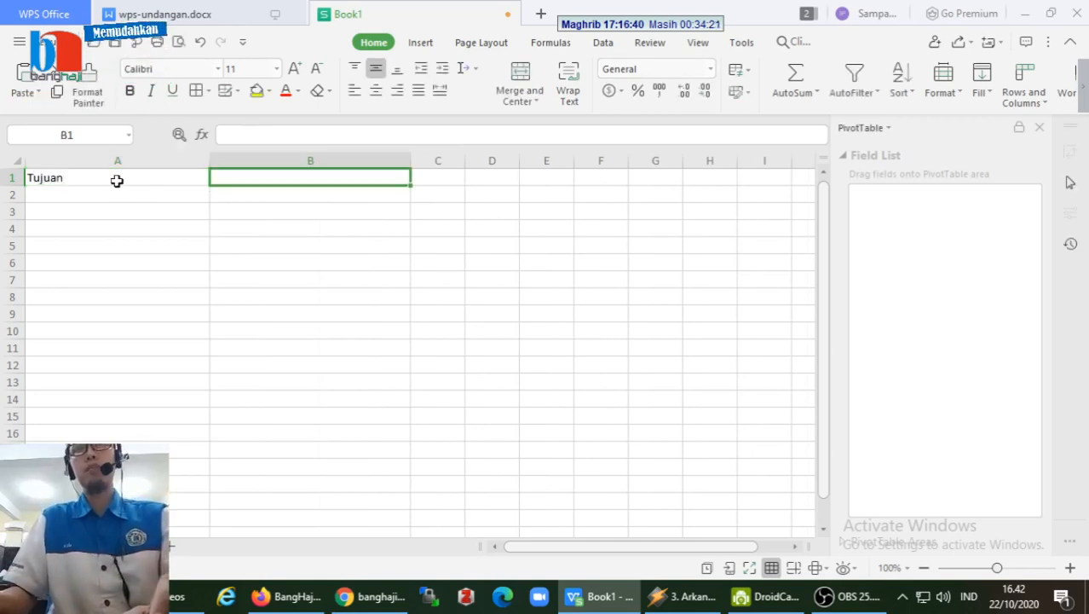
{"action": "type", "text": "Alamat"}
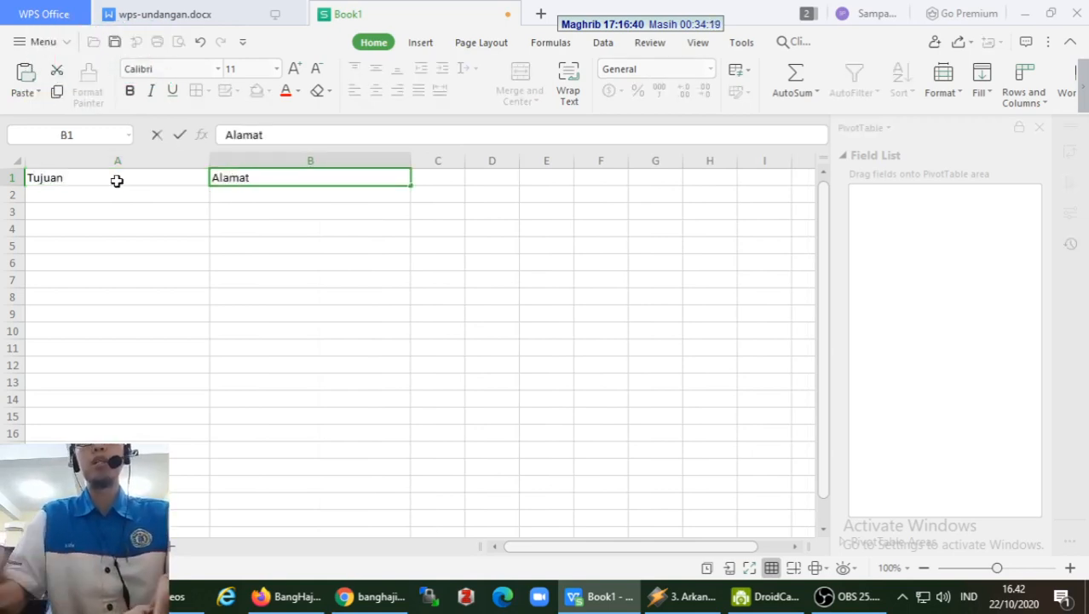
{"action": "key", "text": "Return"}
{"action": "key", "text": "Left"}
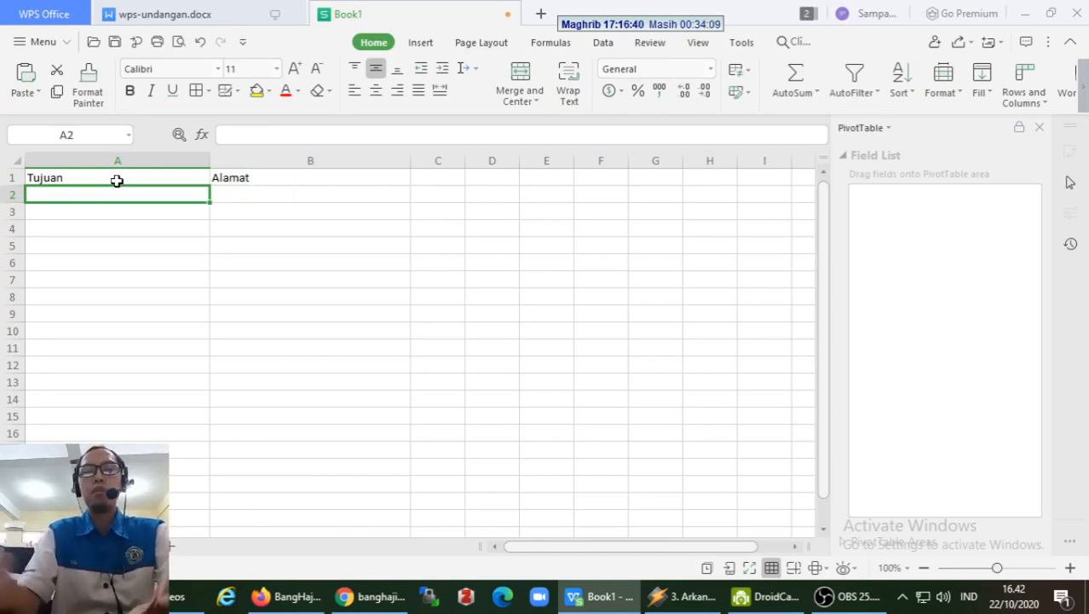
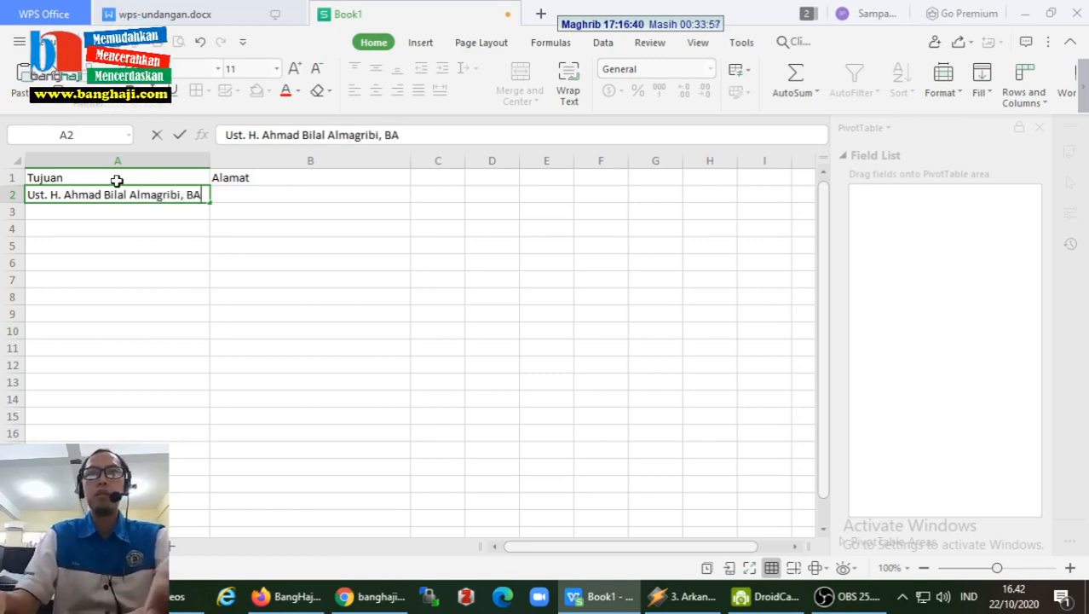
- Enter two recipients' names in A2:A3 with towns Palangka Raya and Pulang Pisau in B2:B3
{"action": "key", "text": "Tab"}
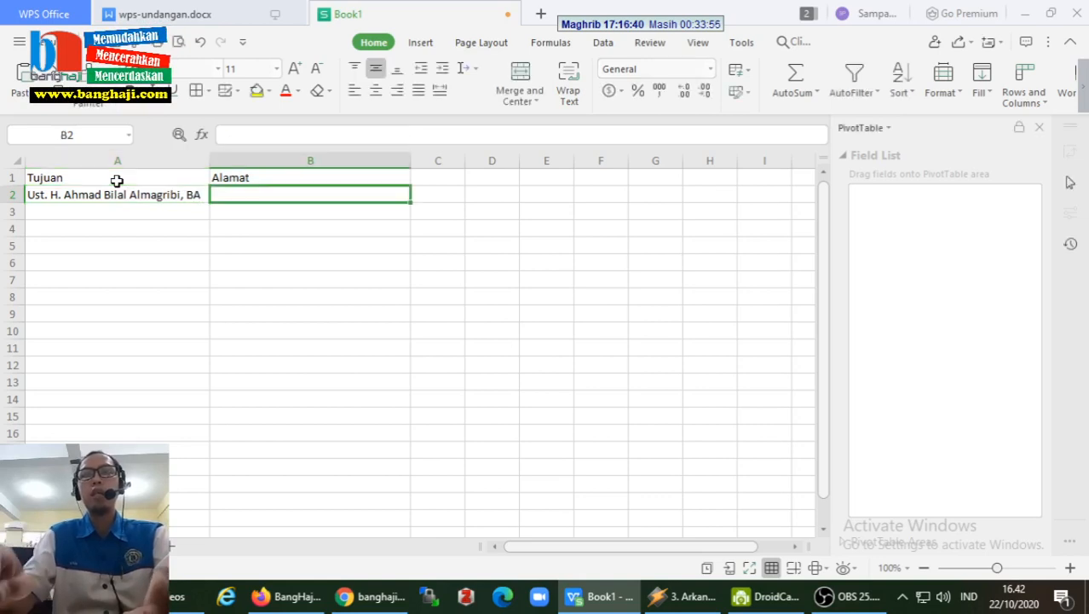
{"action": "type", "text": "Palangka r"}
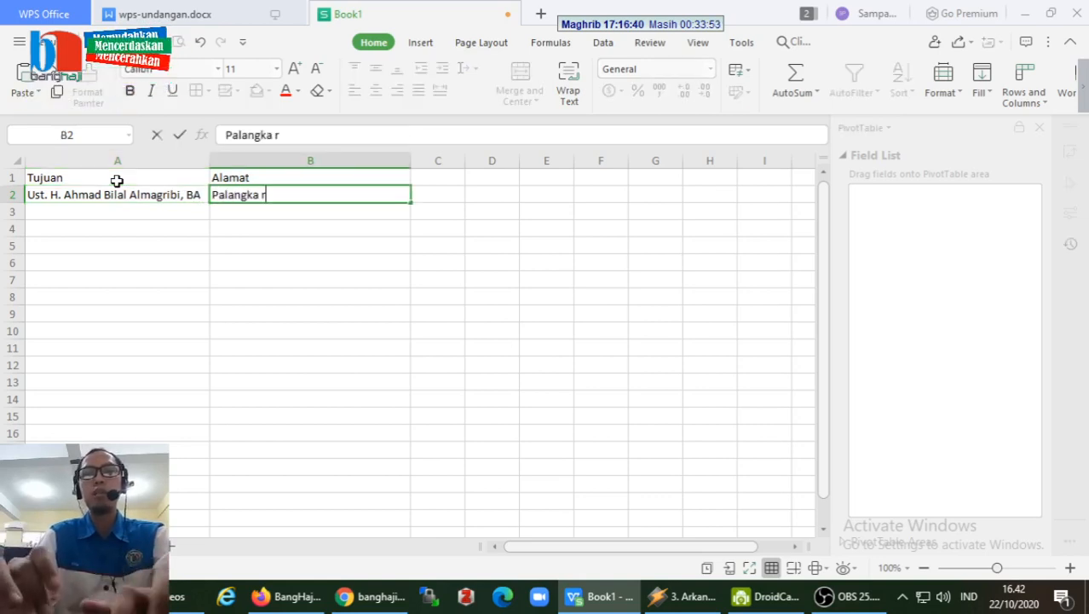
{"action": "type", "text": "aya"}
{"action": "key", "text": "BackSpace"}
{"action": "key", "text": "BackSpace"}
{"action": "key", "text": "BackSpace"}
{"action": "key", "text": "BackSpace"}
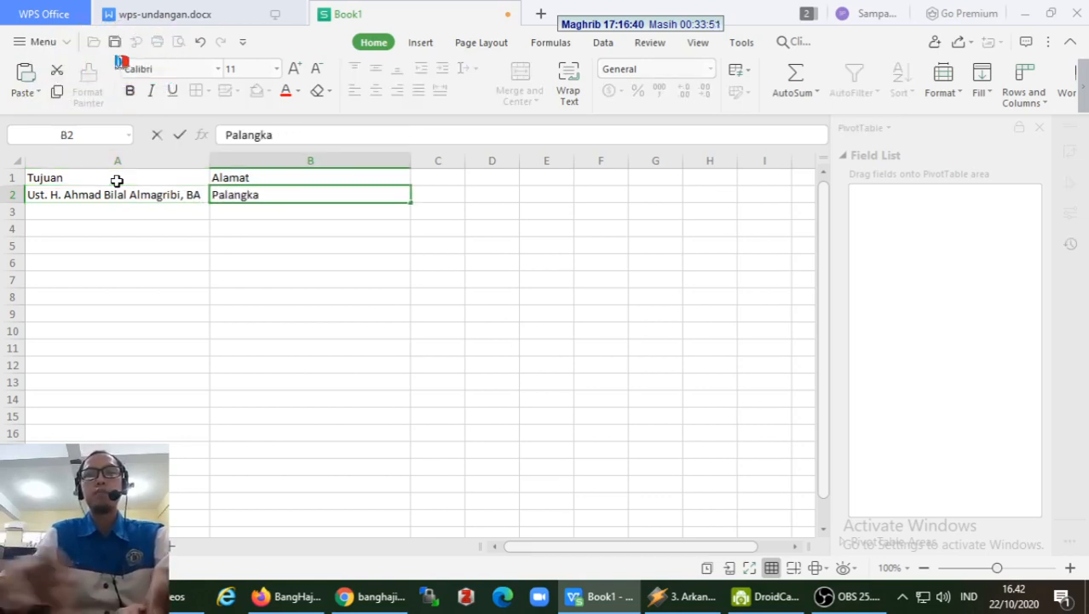
{"action": "type", "text": "Raya"}
{"action": "key", "text": "Return"}
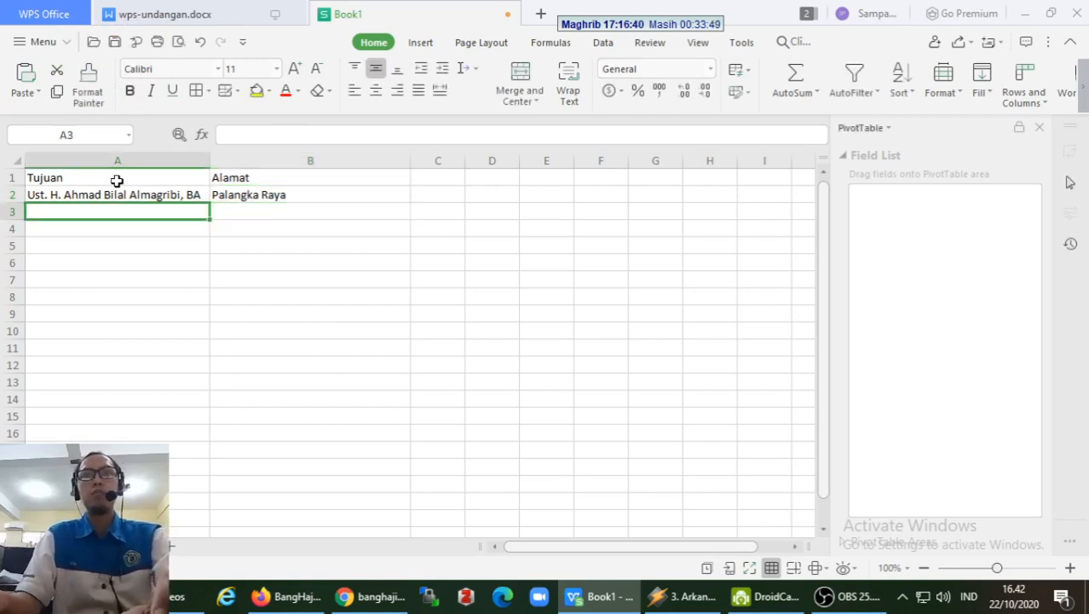
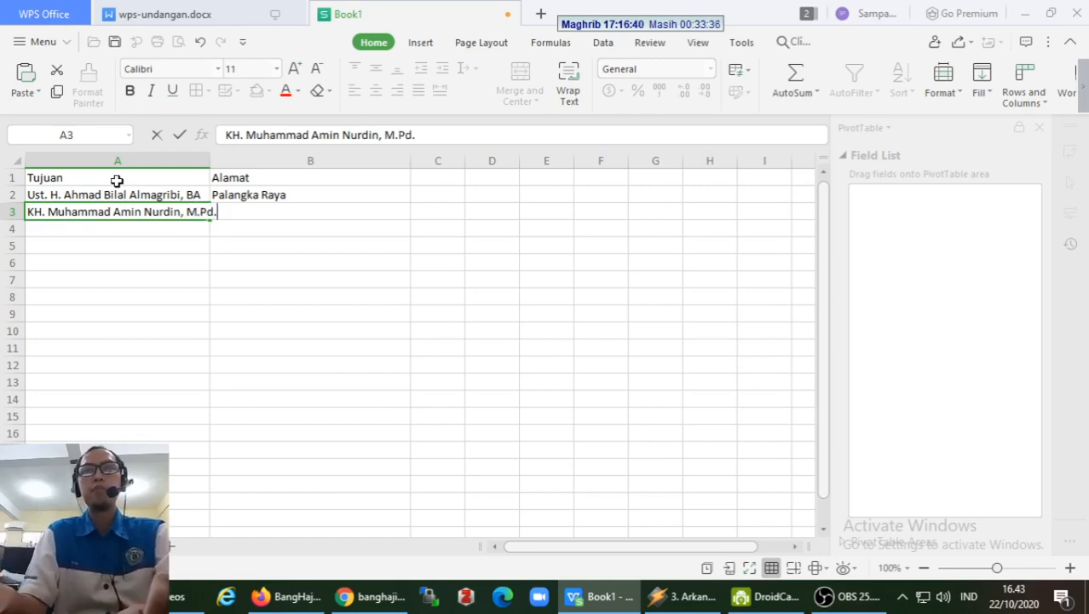
{"action": "key", "text": "Tab"}
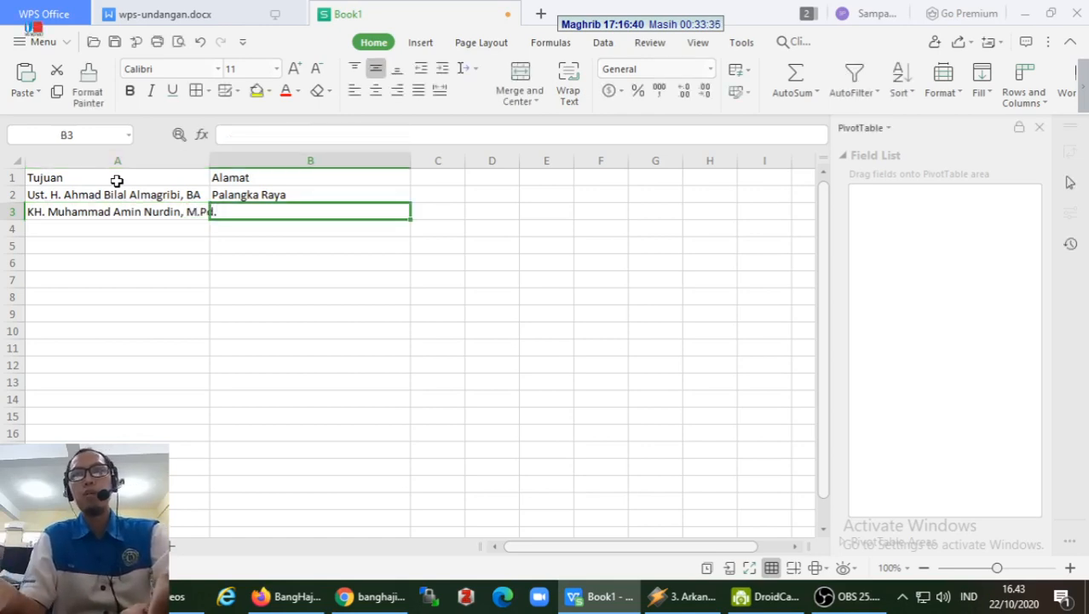
{"action": "type", "text": "Pulang Pisau"}
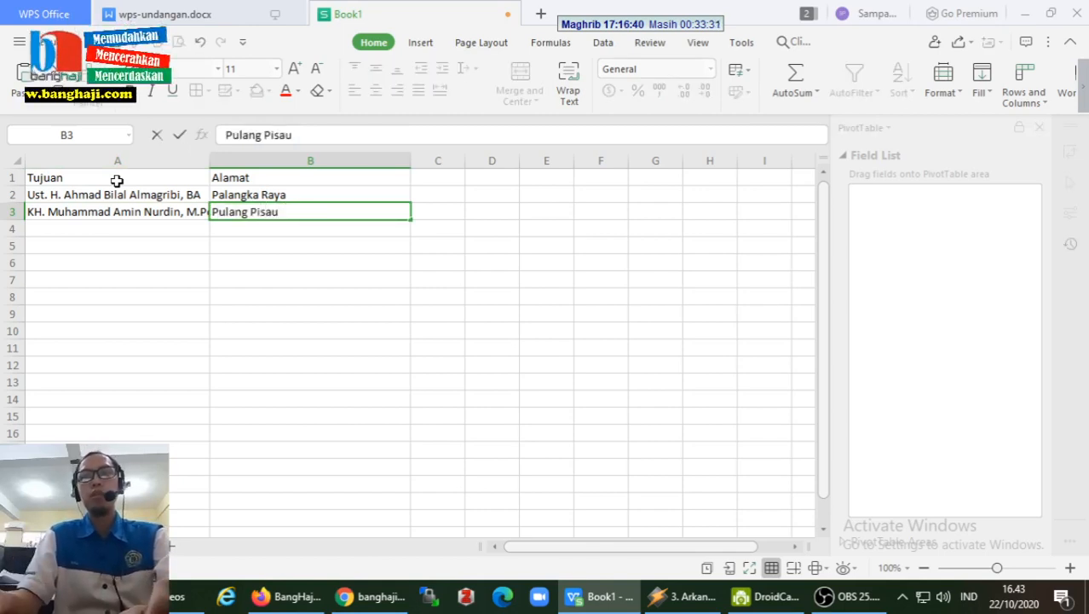
{"action": "key", "text": "Return"}
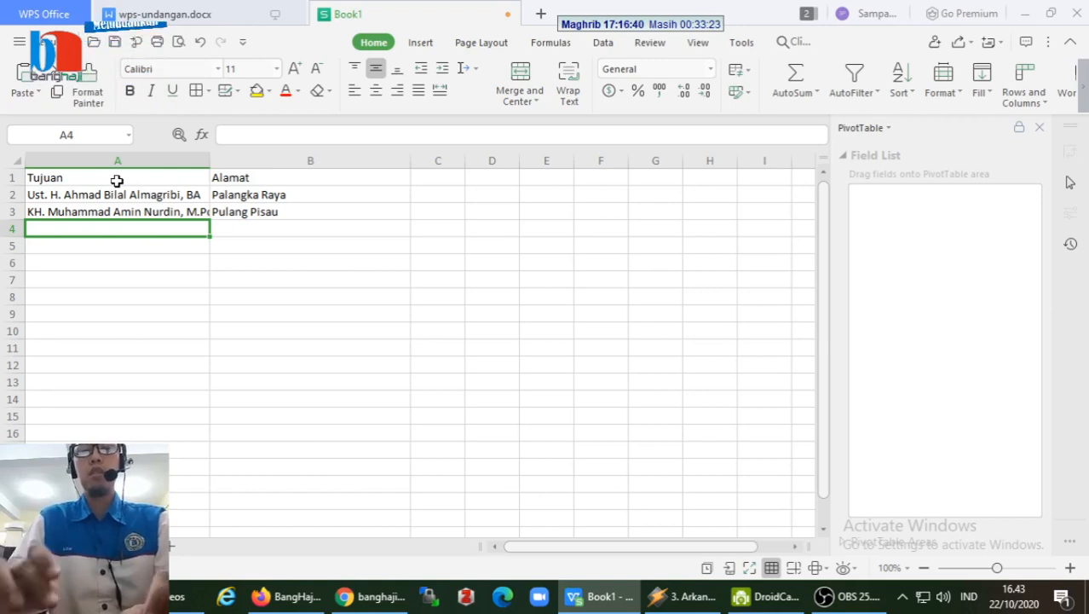
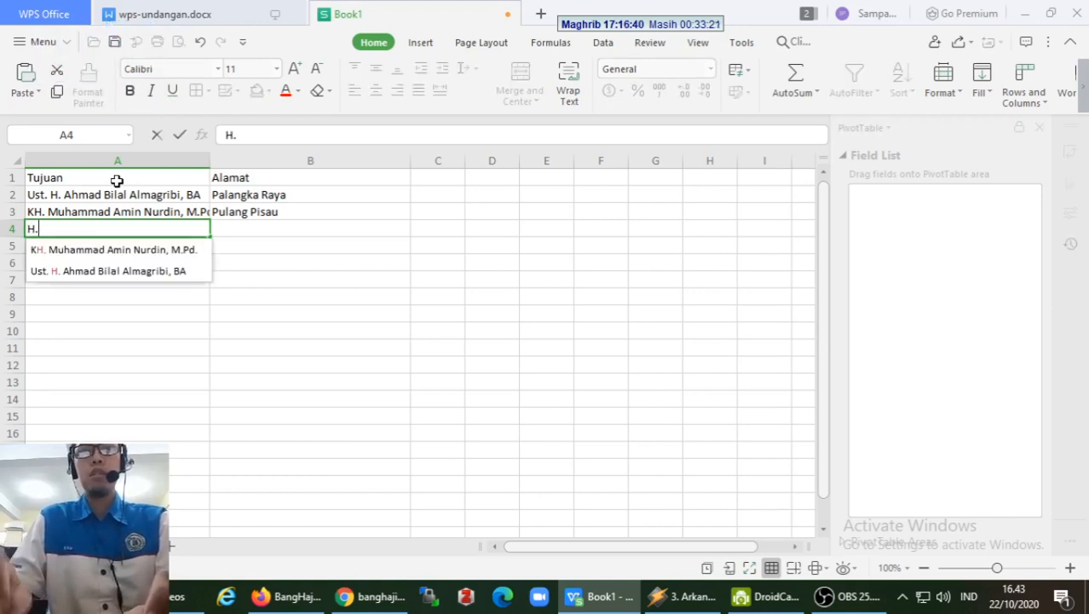
- Enter the third recipient's name in A4 with Bantul as the address in B4
{"action": "key", "text": "BackSpace"}
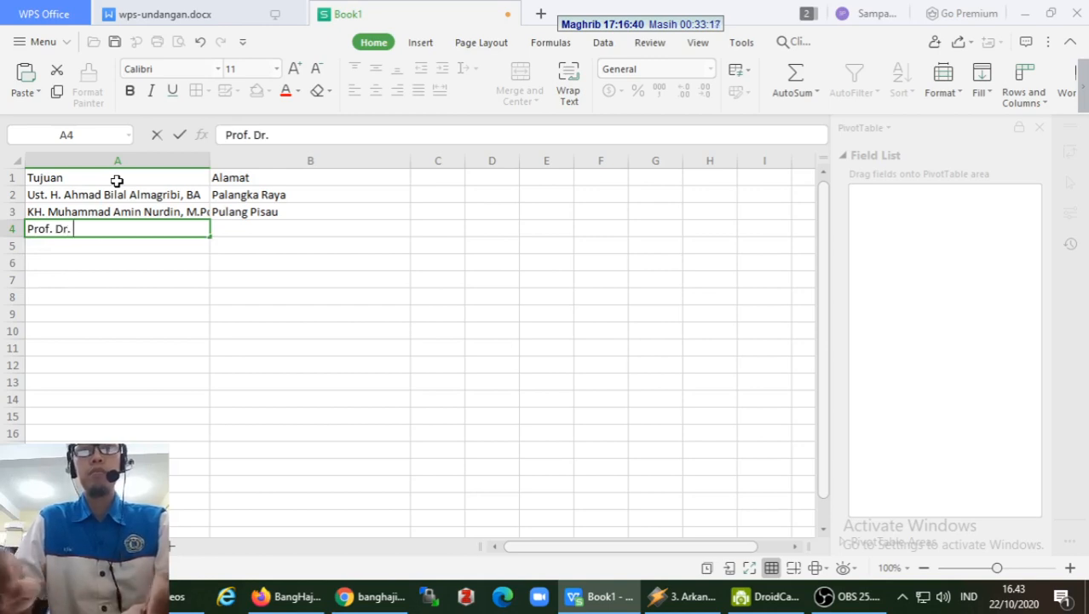
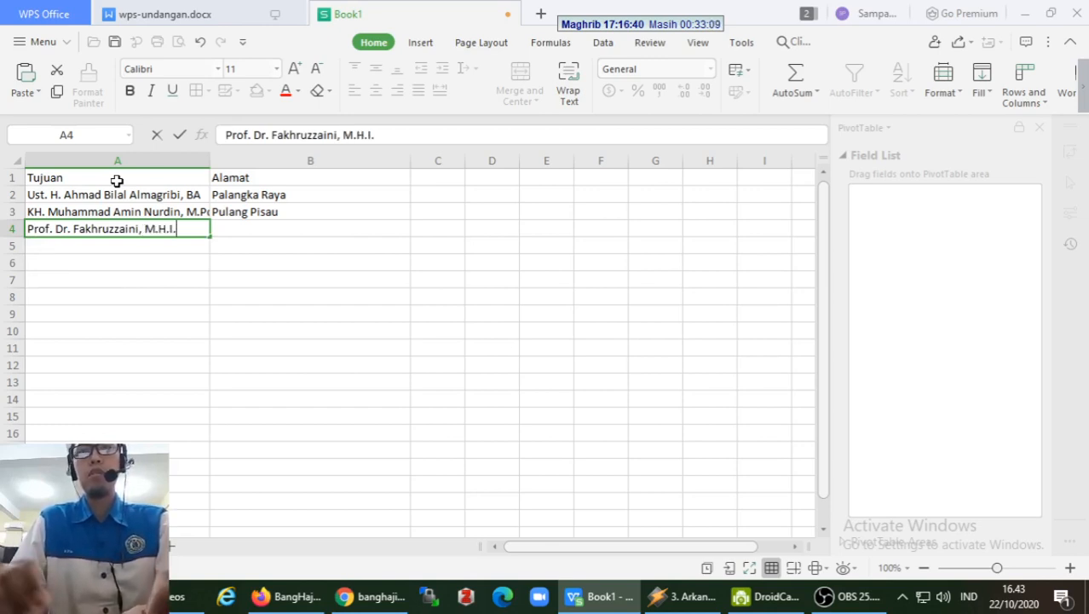
{"action": "key", "text": "Tab"}
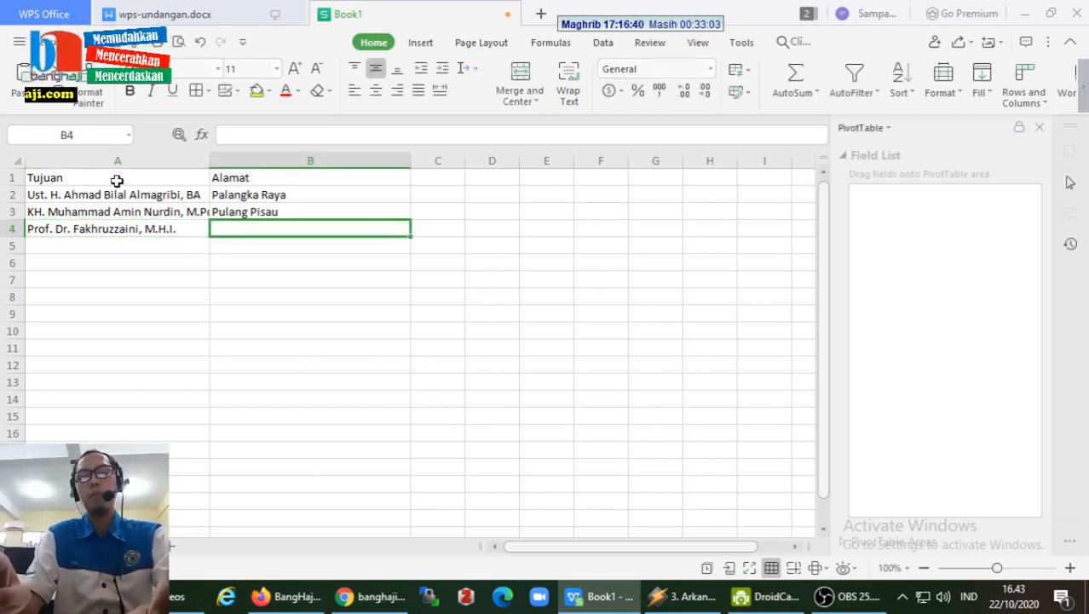
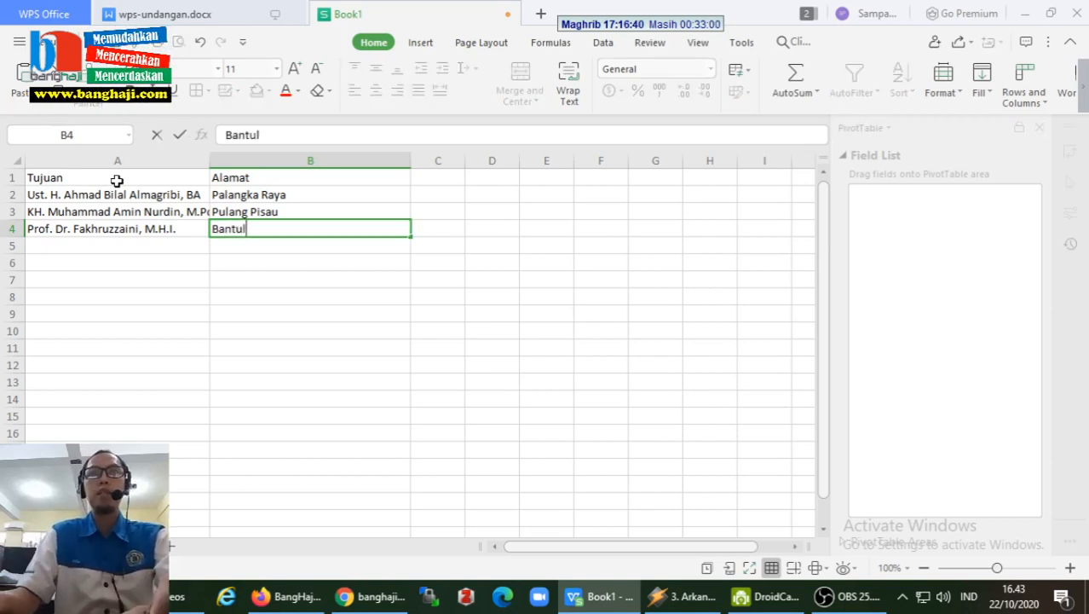
{"action": "key", "text": "Return"}
- Add Jamaah Masjid Al-Muhajirin in A5 with Palangka Raya in B5
{"action": "key", "text": "Left"}
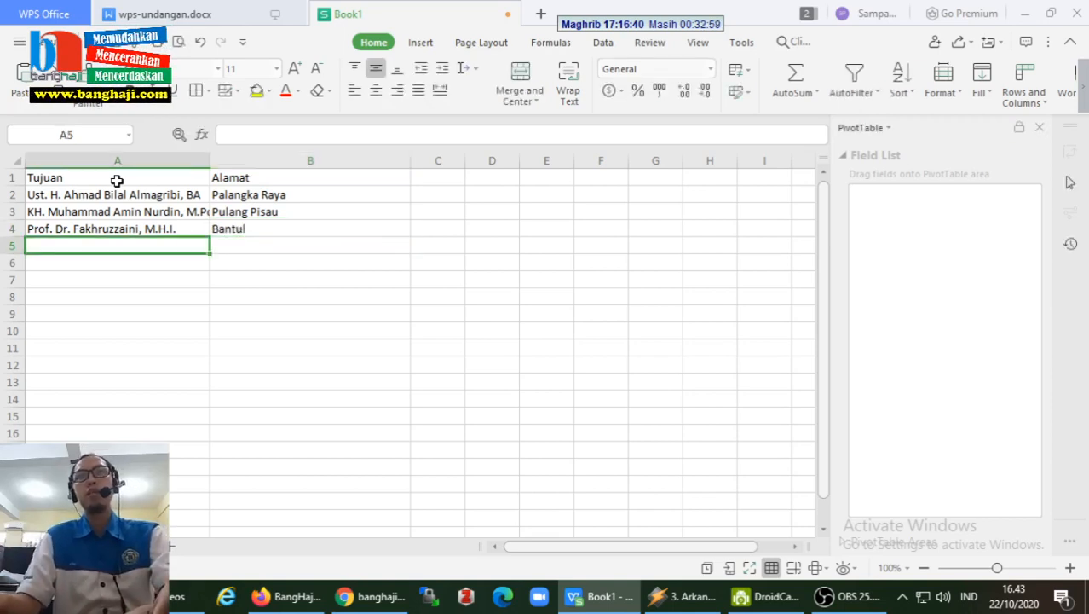
{"action": "key", "text": "Up"}
{"action": "key", "text": "Down"}
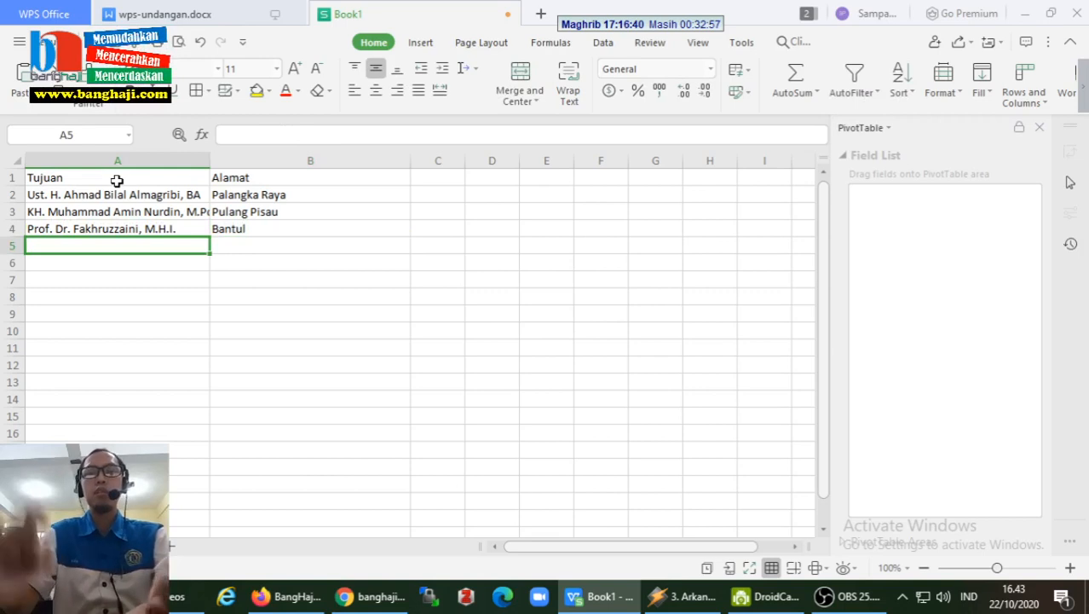
{"action": "type", "text": "Jamaa"}
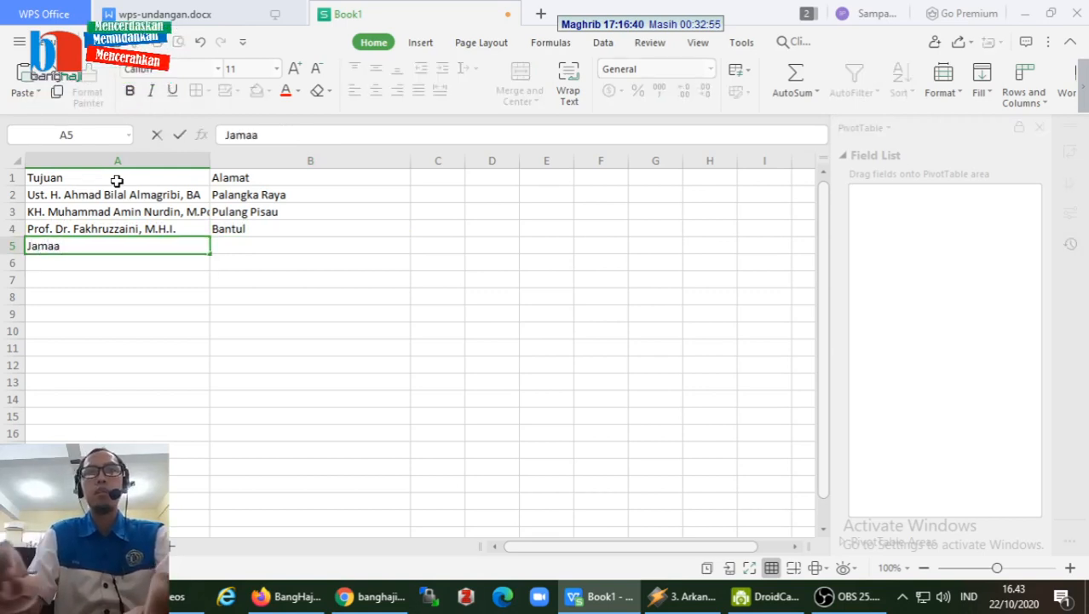
{"action": "type", "text": "h Peng"}
{"action": "key", "text": "BackSpace"}
{"action": "key", "text": "BackSpace"}
{"action": "key", "text": "BackSpace"}
{"action": "key", "text": "BackSpace"}
{"action": "key", "text": "BackSpace"}
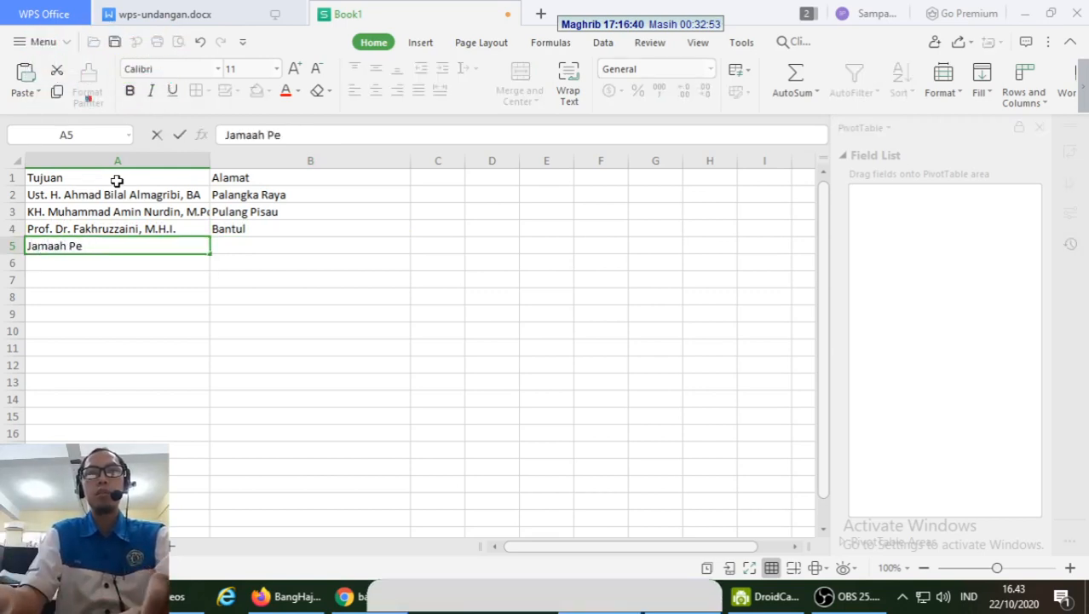
{"action": "type", "text": "Masjid A"}
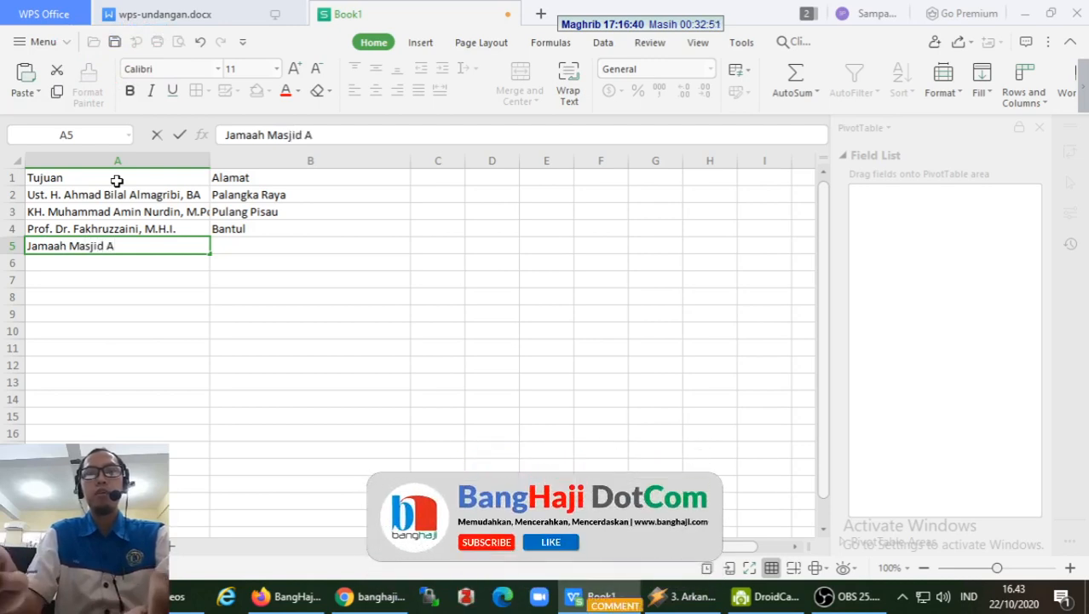
{"action": "type", "text": "l-Muhaji"}
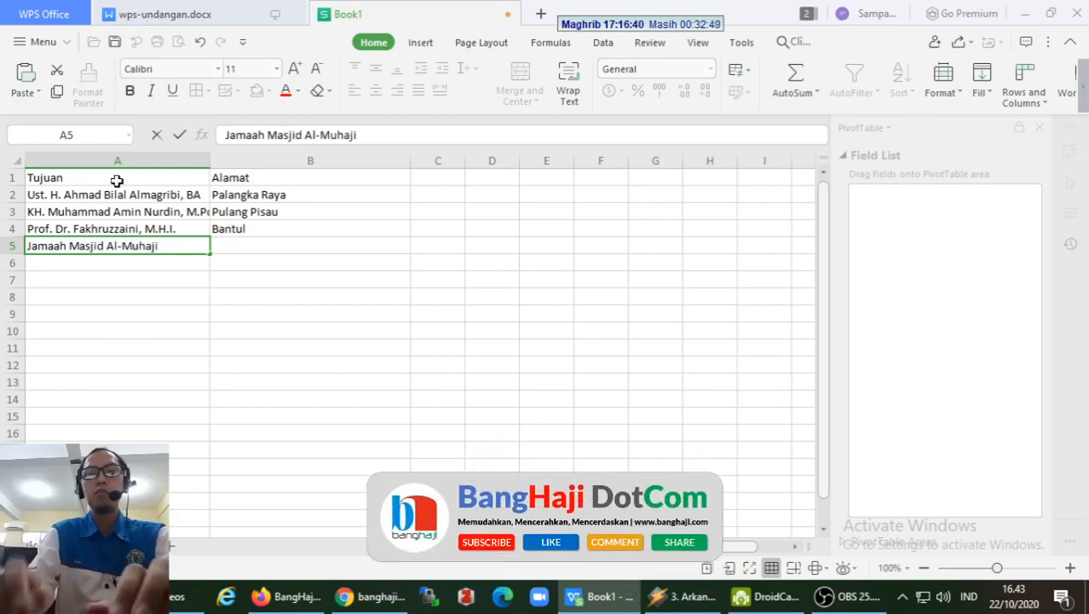
{"action": "type", "text": "rin"}
{"action": "key", "text": "Tab"}
{"action": "type", "text": "P"}
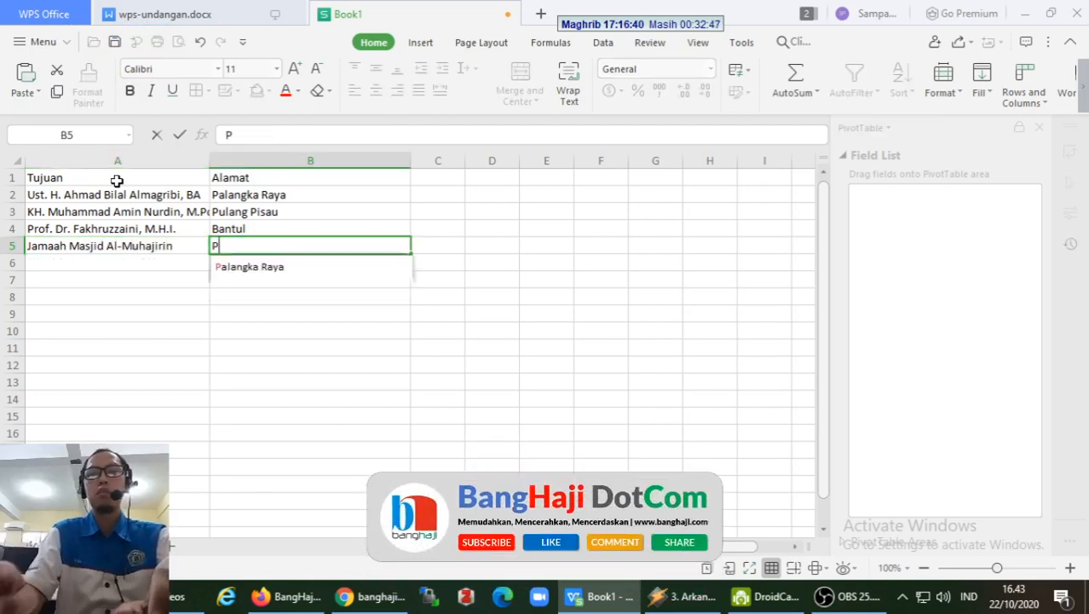
{"action": "type", "text": "alangka Raya"}
{"action": "key", "text": "Return"}
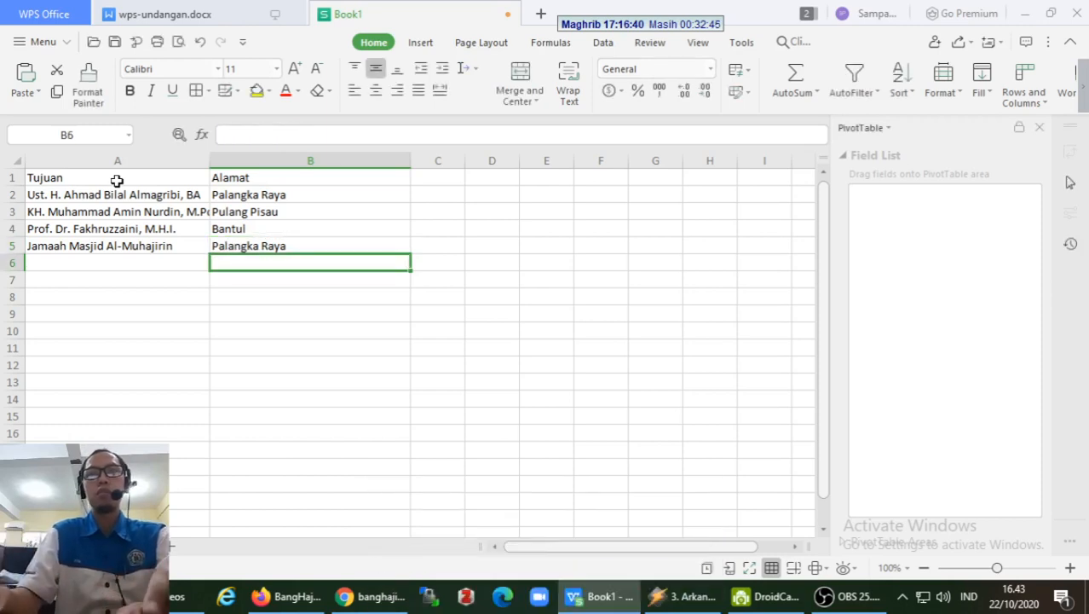
- Add Jamaah Masjid Al-Furqon in A6 with Kuala Kapuas in B6
{"action": "key", "text": "Left"}
{"action": "type", "text": "Jamaah"}
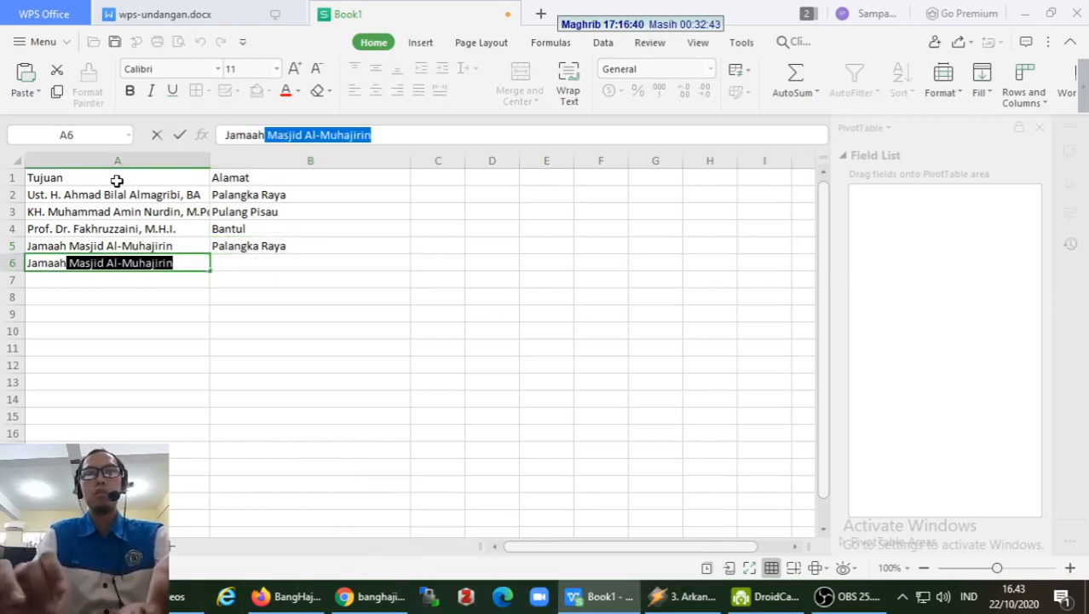
{"action": "type", "text": " Masjid "}
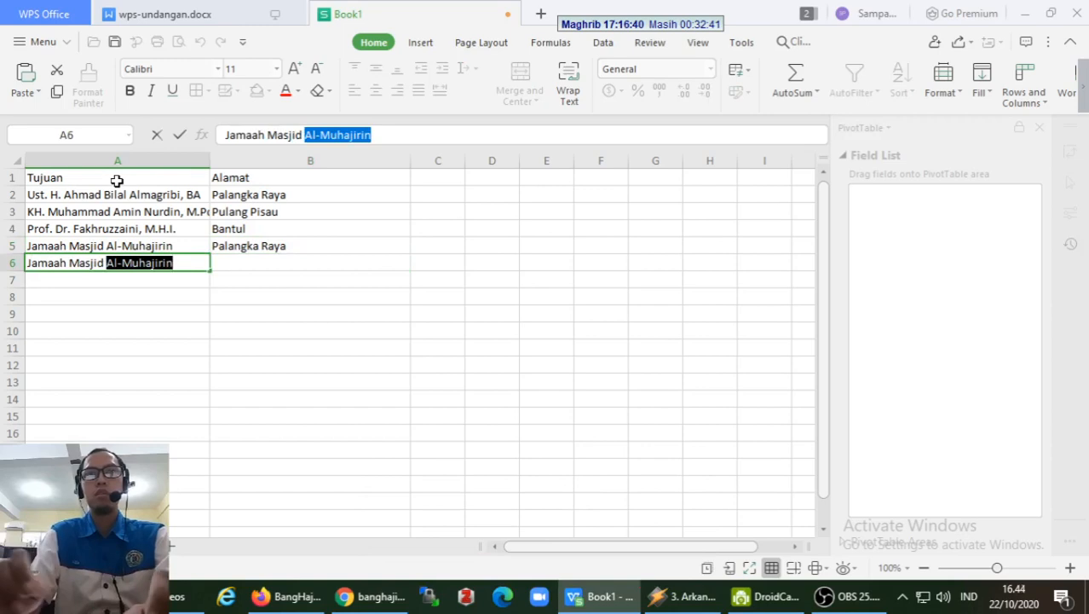
{"action": "type", "text": "Al-Furqon"}
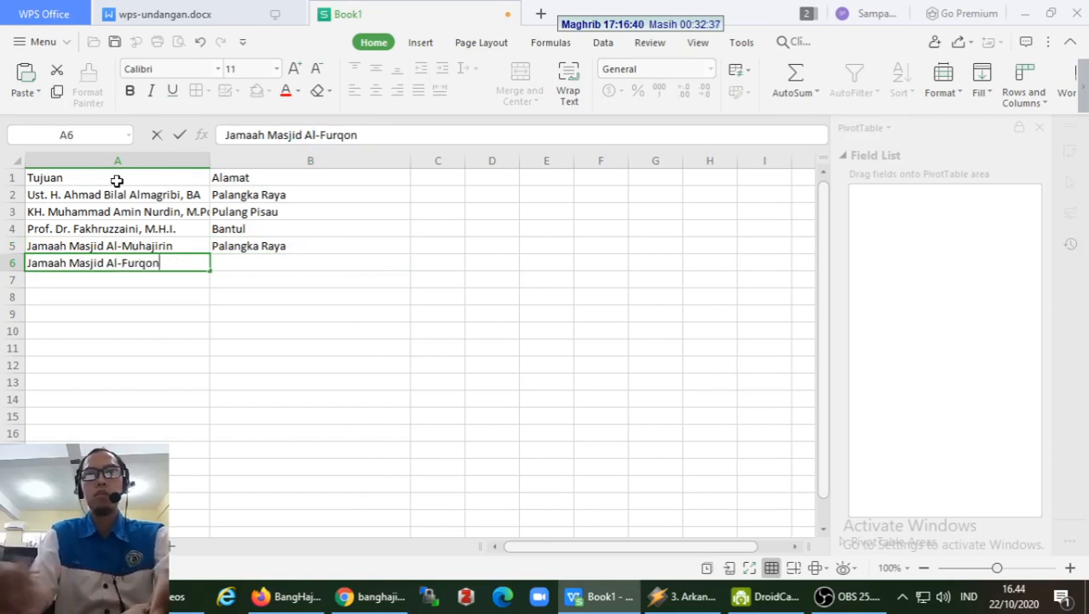
{"action": "key", "text": "Tab"}
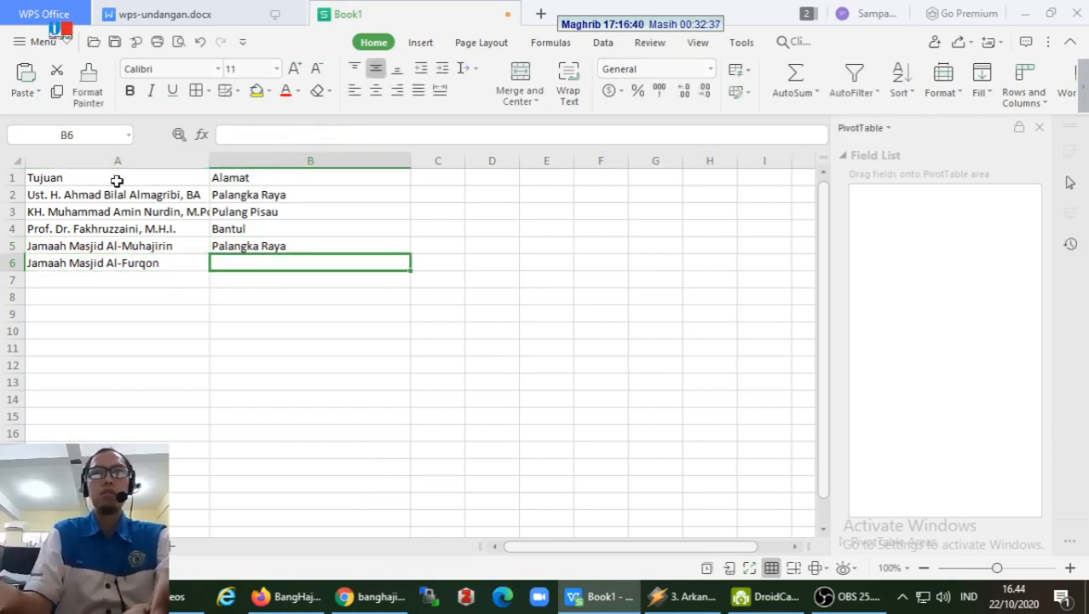
{"action": "type", "text": "Kuala"}
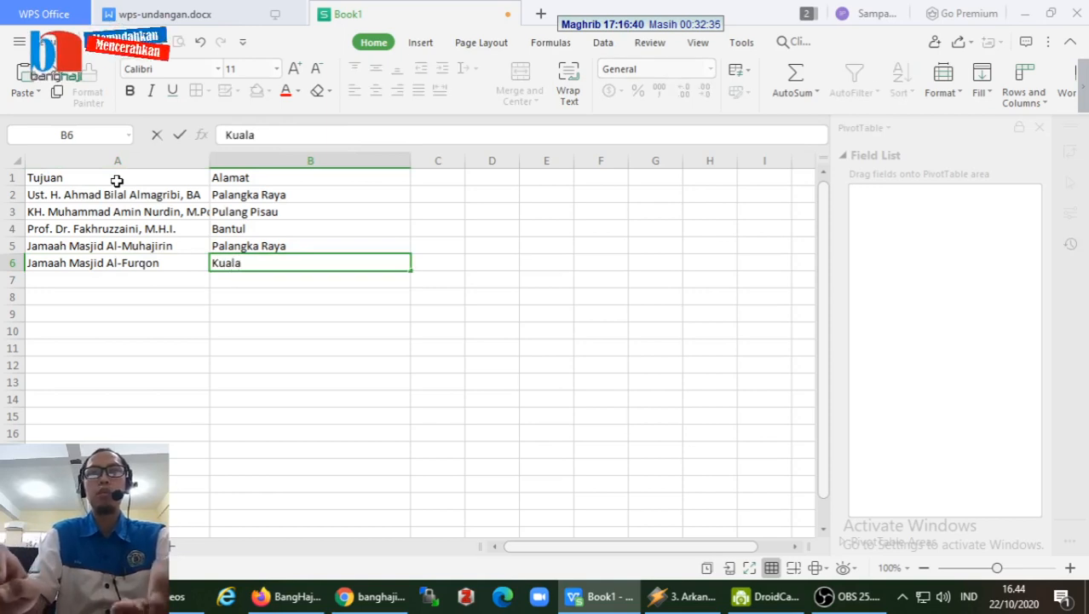
{"action": "type", "text": " Kapuas"}
{"action": "key", "text": "Return"}
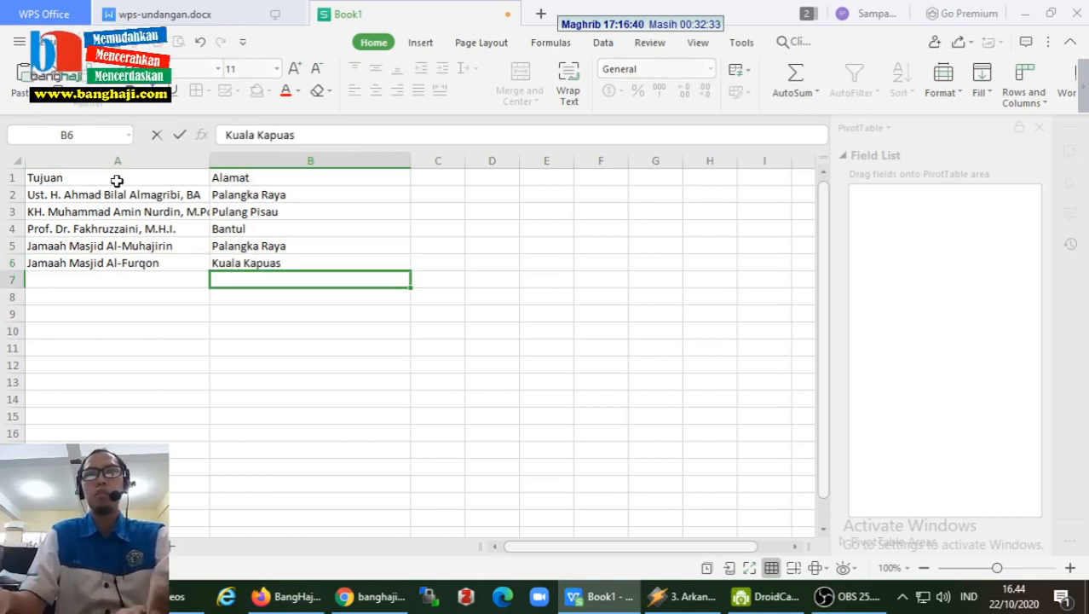
- Enter Jamaah Pengajian Nurul Ilmi as the recipient name in A7
{"action": "type", "text": "Jamaan"}
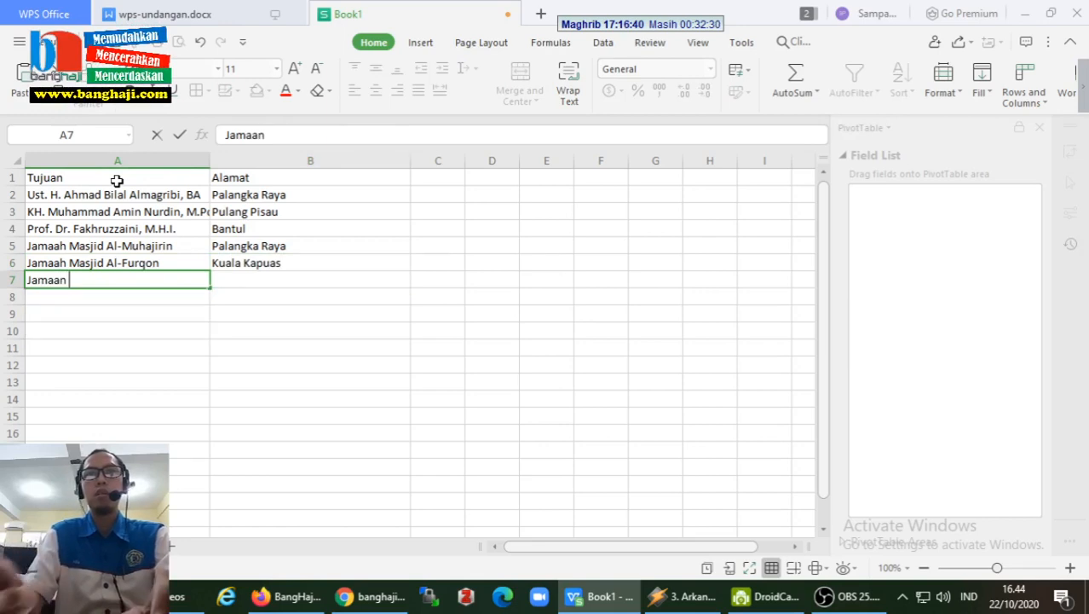
{"action": "key", "text": "BackSpace"}
{"action": "type", "text": "h"}
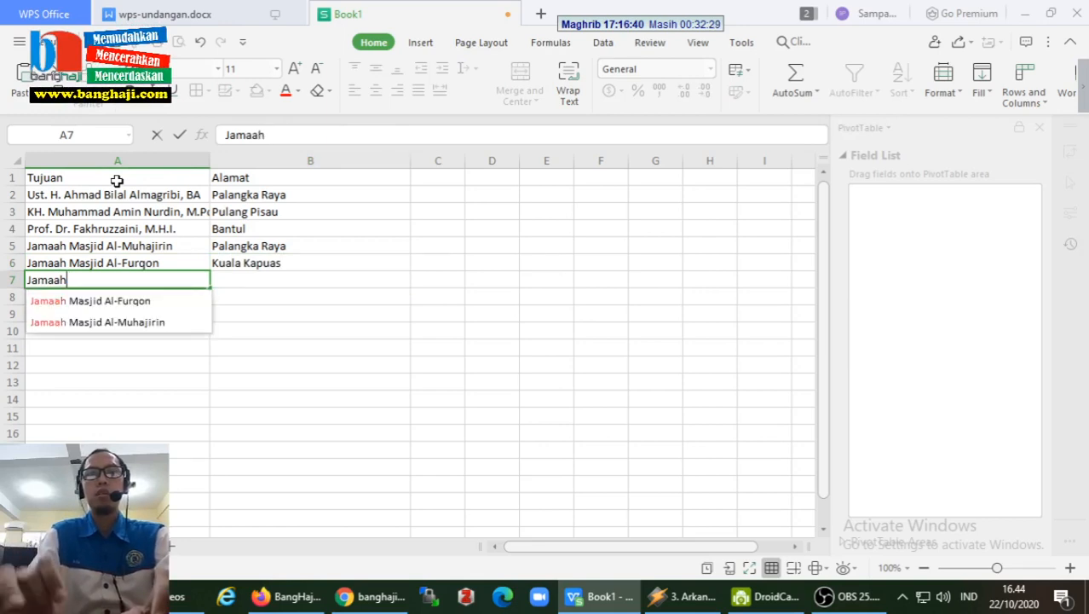
{"action": "type", "text": " Pengajian"}
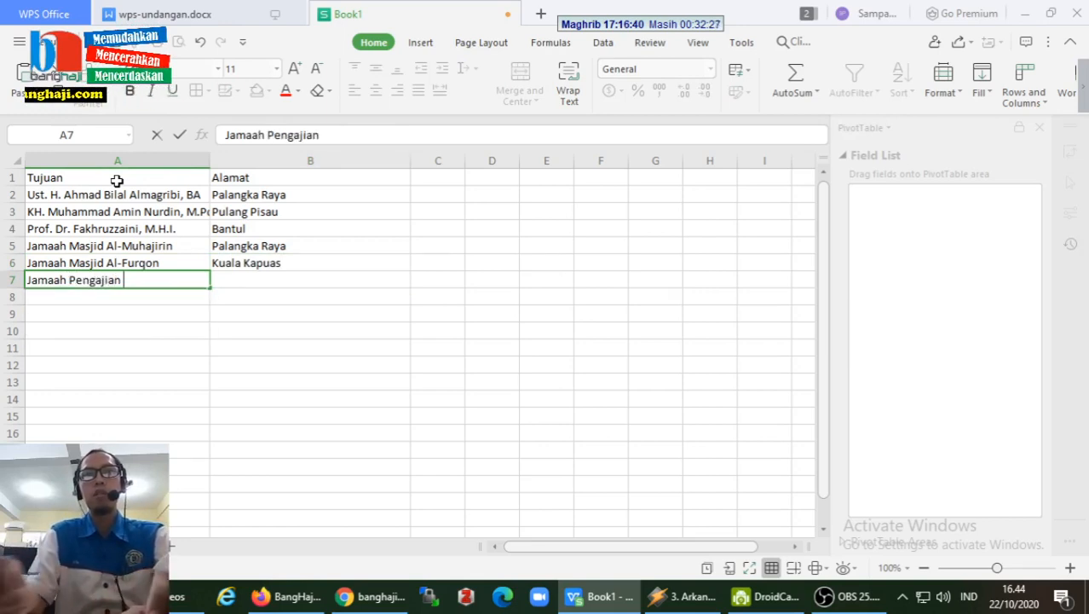
{"action": "key", "text": "ctrl+Return"}
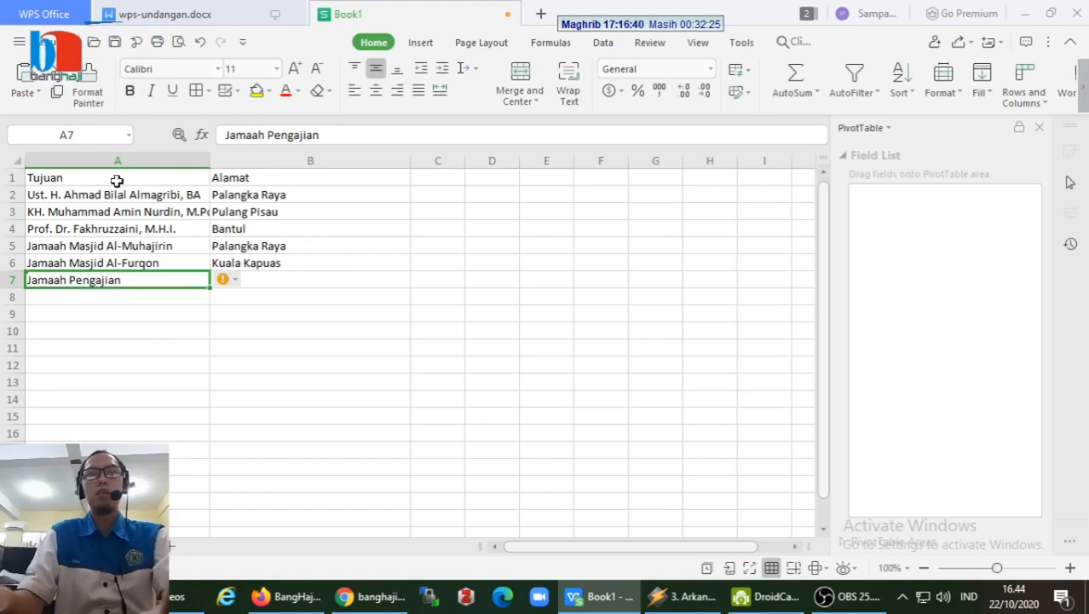
{"action": "key", "text": "Right"}
{"action": "key", "text": "Left"}
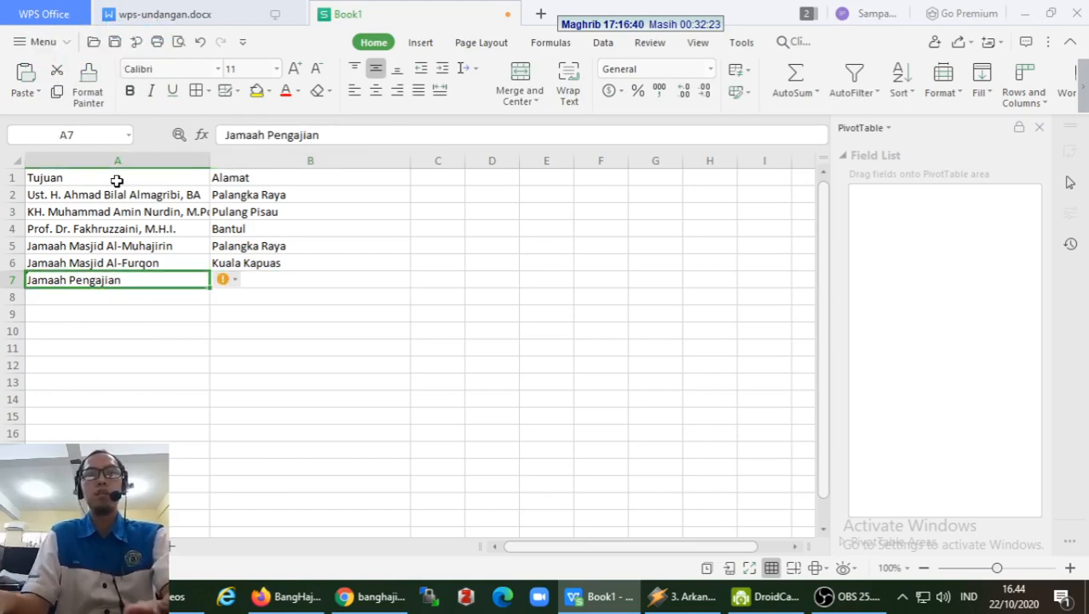
{"action": "key", "text": "F2"}
{"action": "type", "text": "Nuru"}
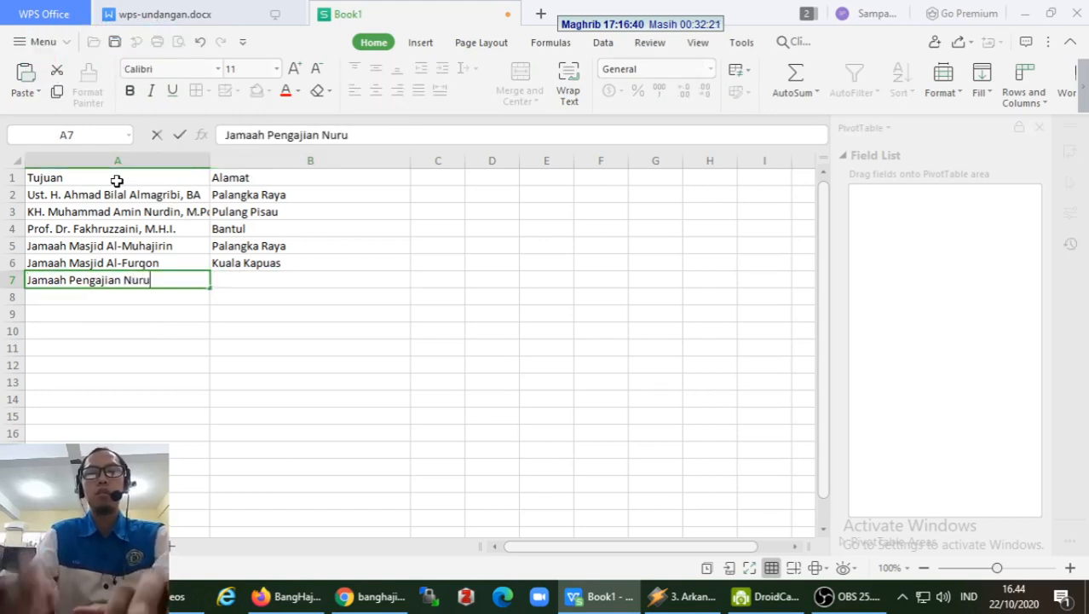
{"action": "type", "text": "l Ilmi"}
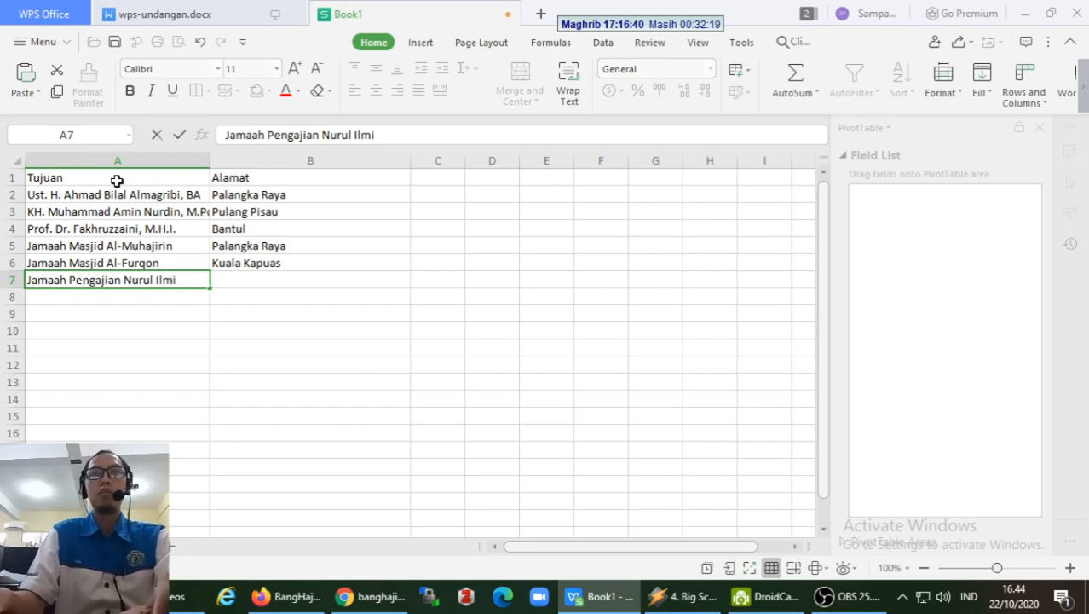
{"action": "key", "text": "Return"}
- Fill B7 with Palangka Raya and return to the first recipient in A2
{"action": "key", "text": "Up"}
{"action": "key", "text": "Right"}
{"action": "type", "text": "Palan"}
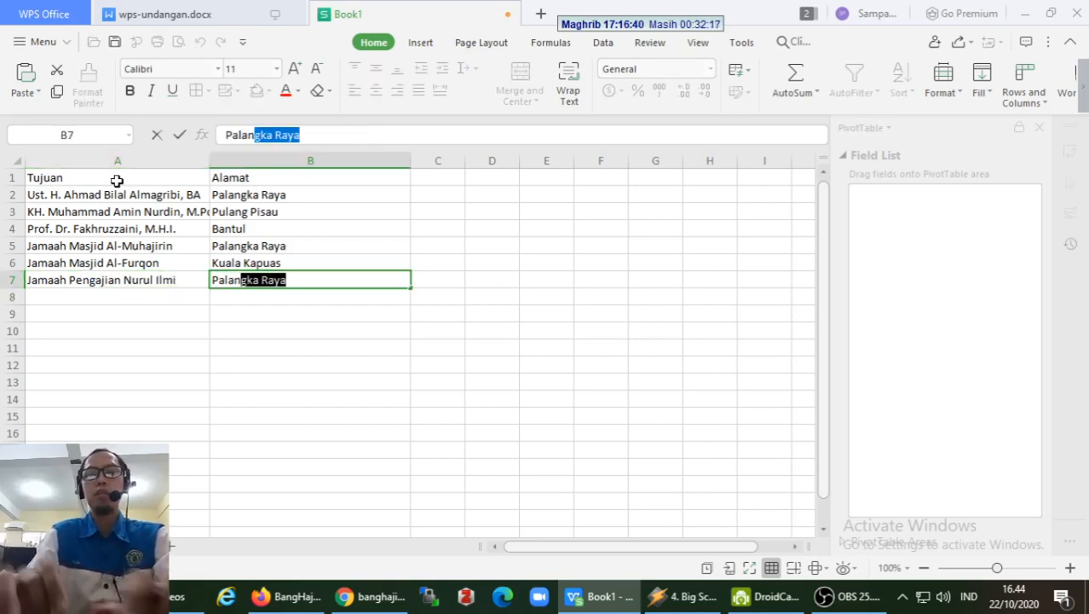
{"action": "type", "text": "gka ray"}
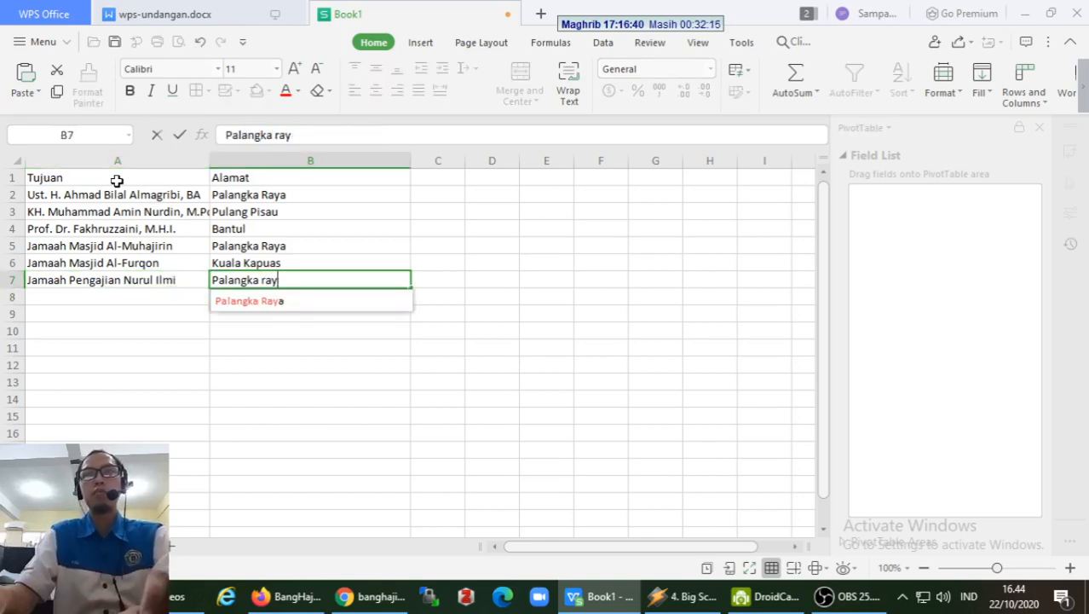
{"action": "key", "text": "BackSpace"}
{"action": "key", "text": "BackSpace"}
{"action": "key", "text": "BackSpace"}
{"action": "type", "text": "Raya"}
{"action": "key", "text": "Return"}
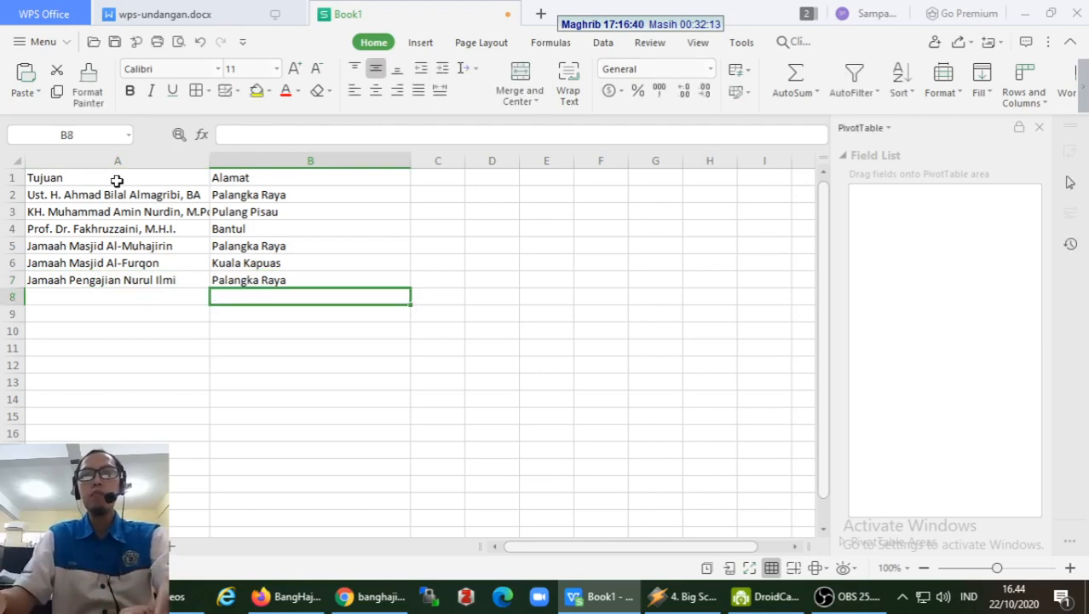
{"action": "key", "text": "Up"}
{"action": "key", "text": "Left"}
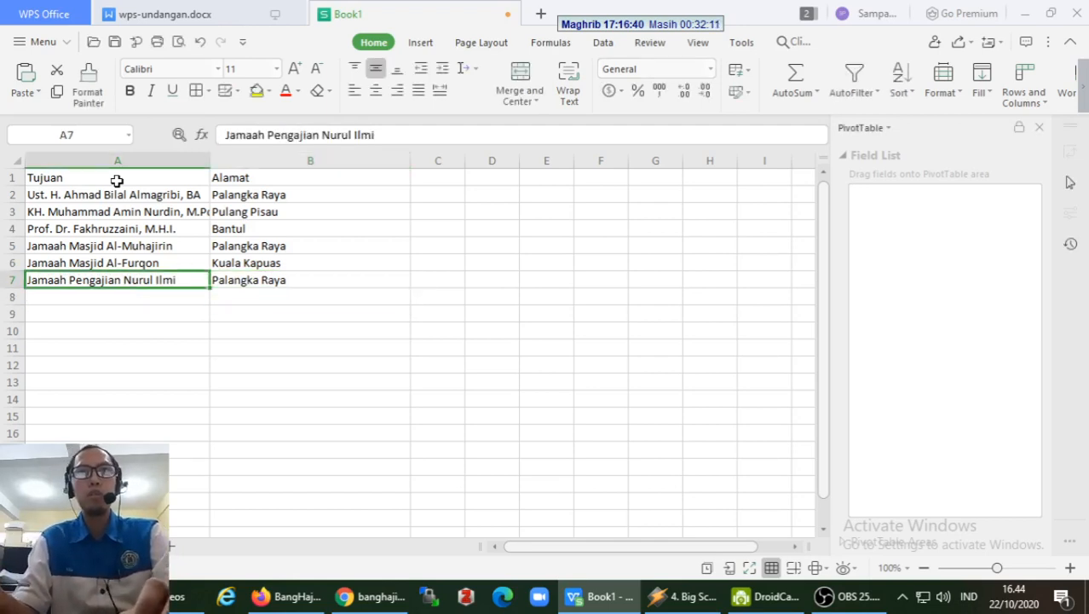
{"action": "key", "text": "Up"}
{"action": "key", "text": "Up"}
{"action": "key", "text": "Up"}
{"action": "key", "text": "Down"}
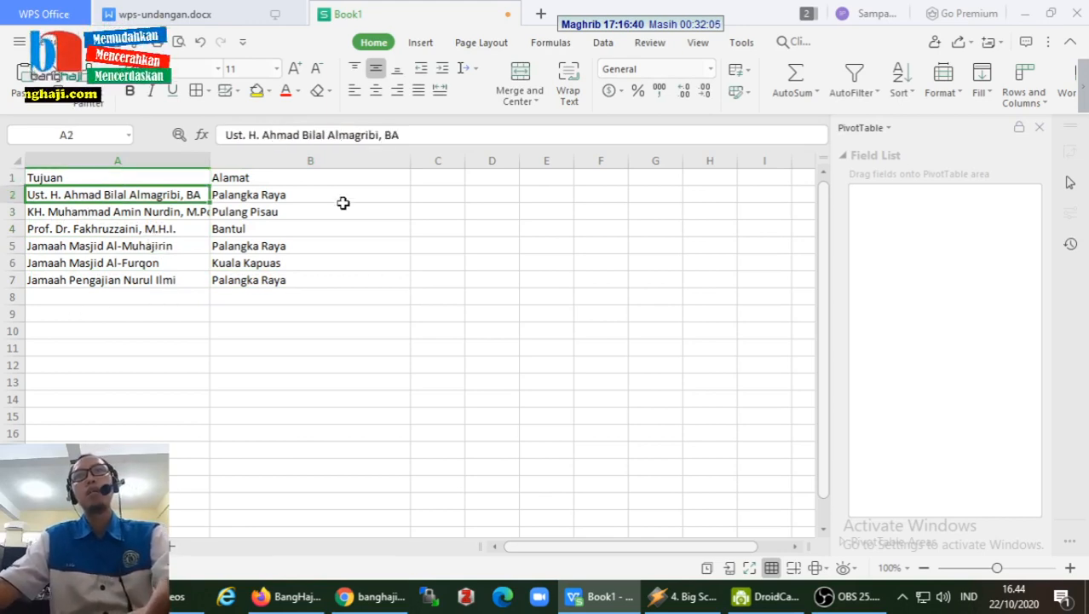
- Save the recipient workbook as wps-undangan.xls in Excel 97-2003 format
{"action": "left_click", "coordinate": [19, 41]}
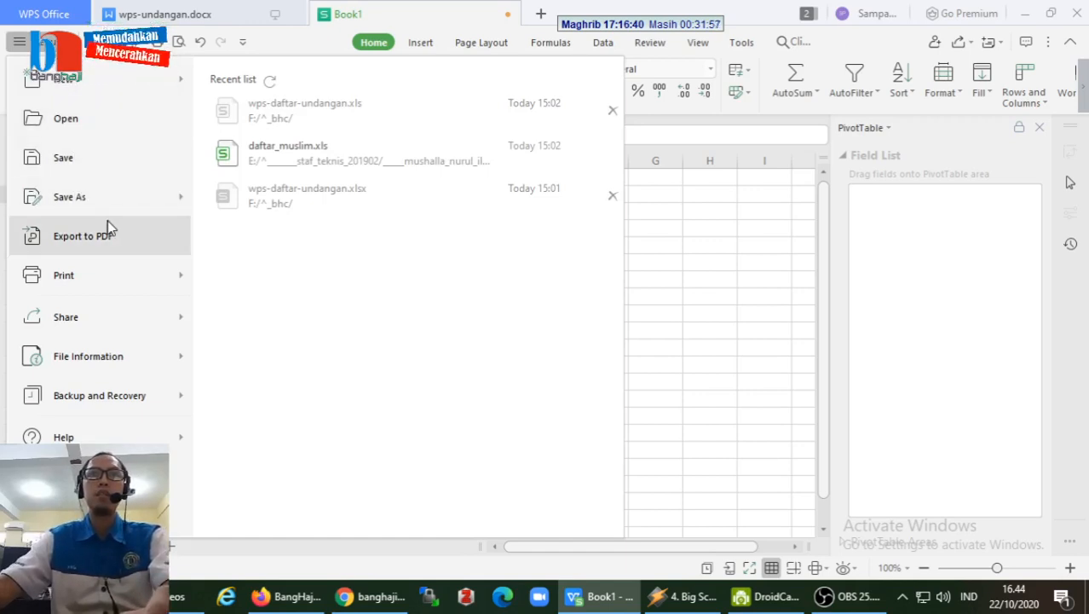
{"action": "mouse_move", "coordinate": [80, 205]}
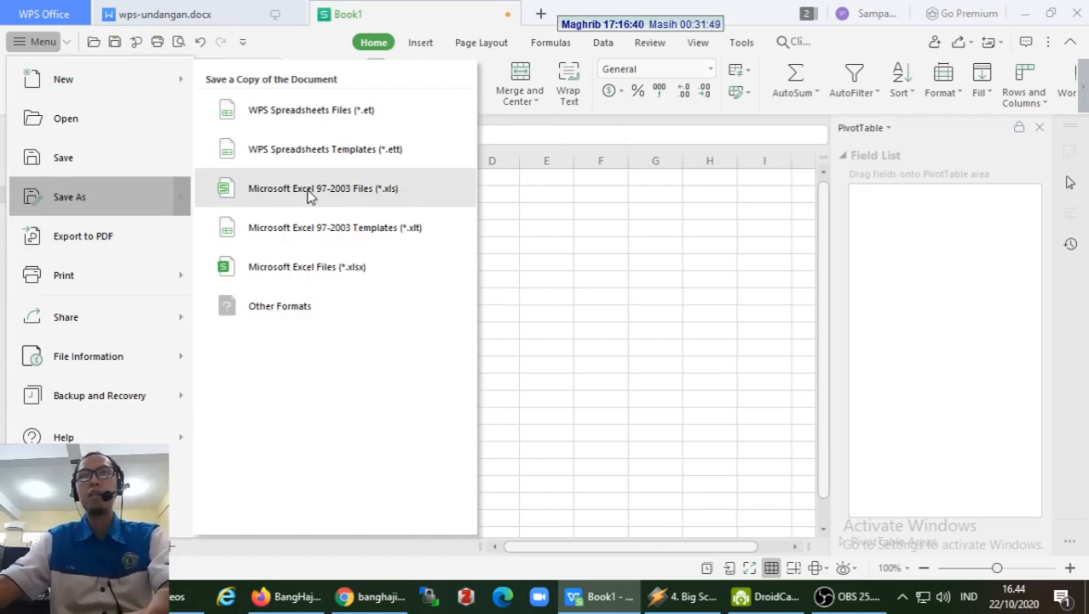
{"action": "left_click", "coordinate": [392, 193]}
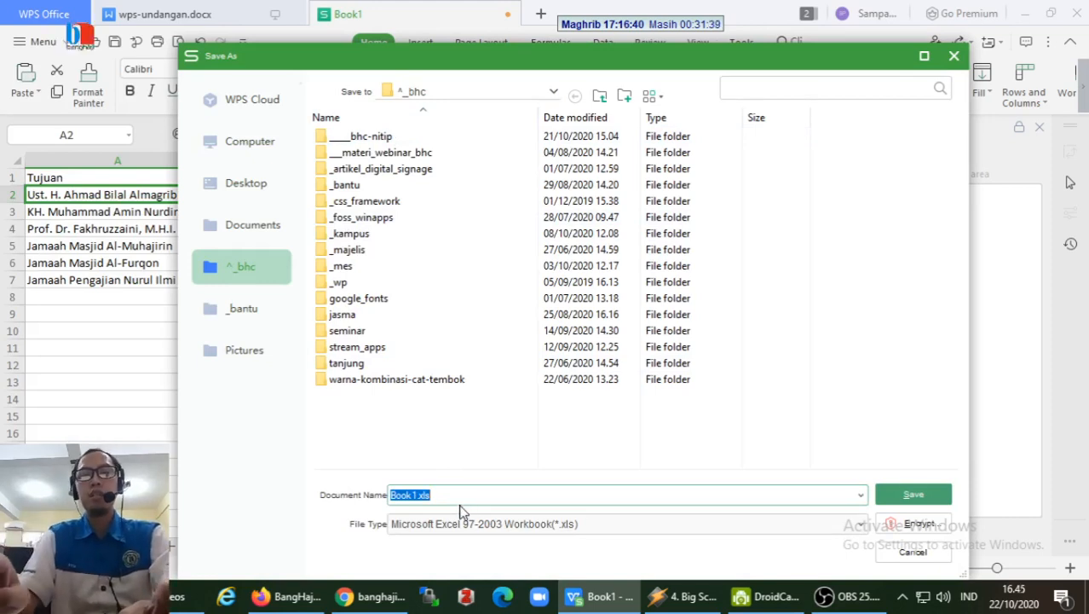
{"action": "type", "text": "wps"}
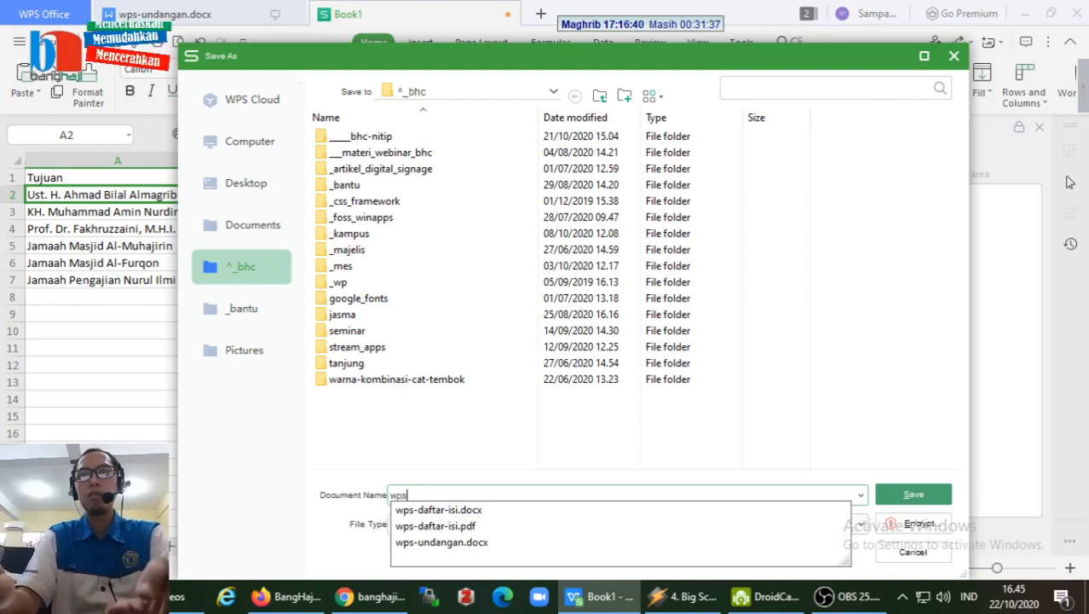
{"action": "type", "text": "-undangan"}
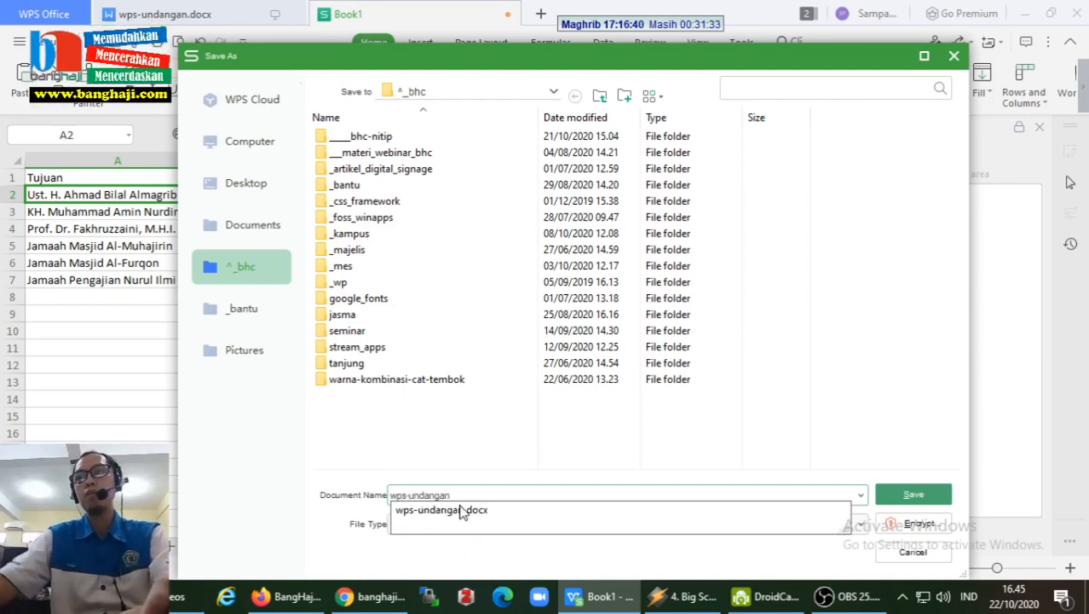
{"action": "left_click", "coordinate": [694, 563]}
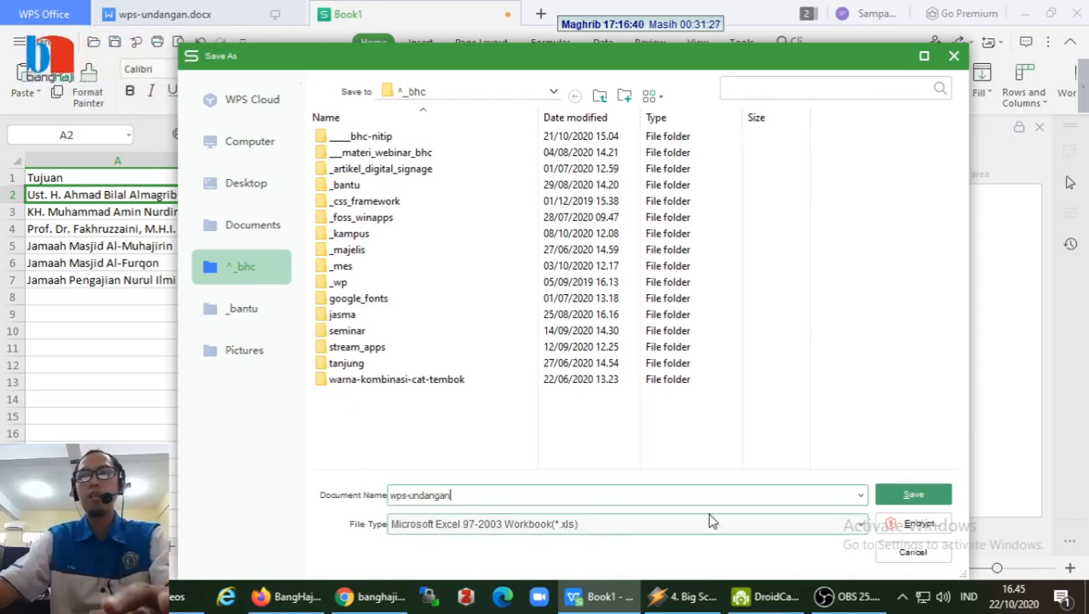
{"action": "left_click", "coordinate": [910, 495]}
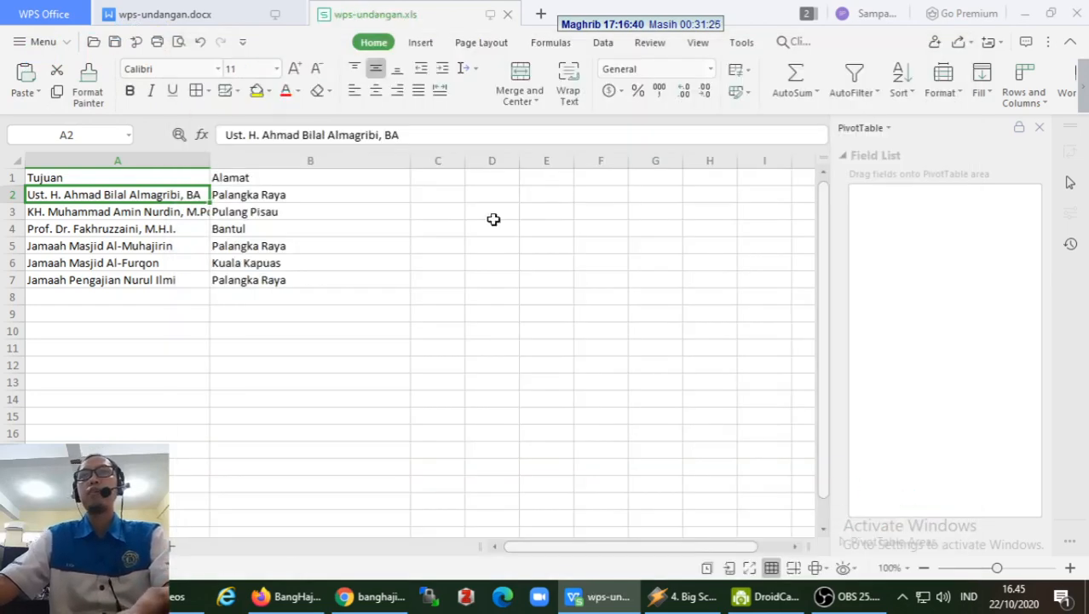
- In the Undangan letter, open wps-undangan.xls as the mail-merge data source
{"action": "left_click", "coordinate": [173, 18]}
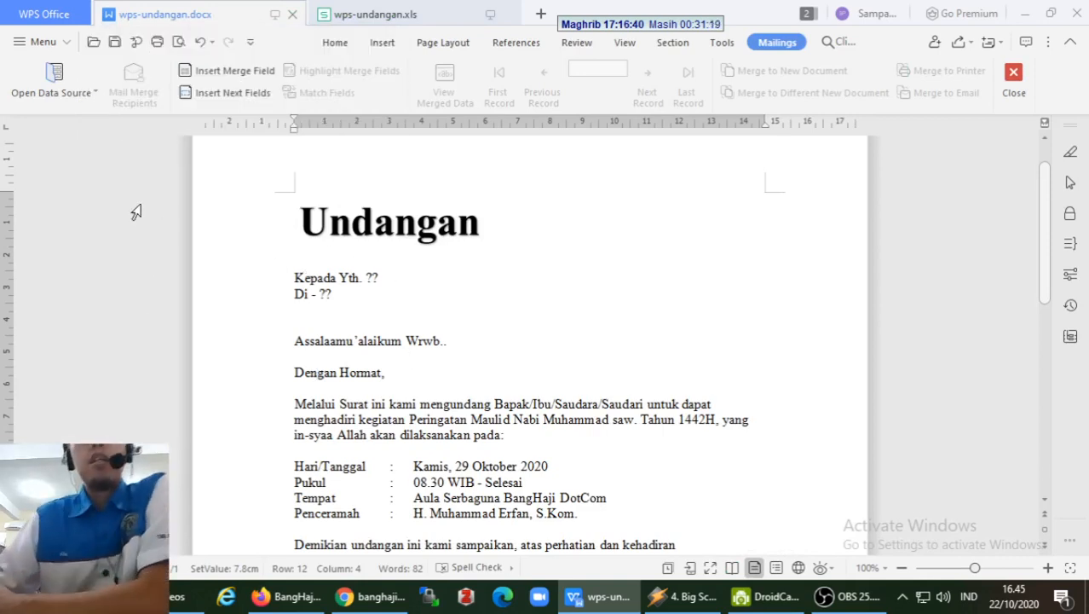
{"action": "left_click", "coordinate": [54, 95]}
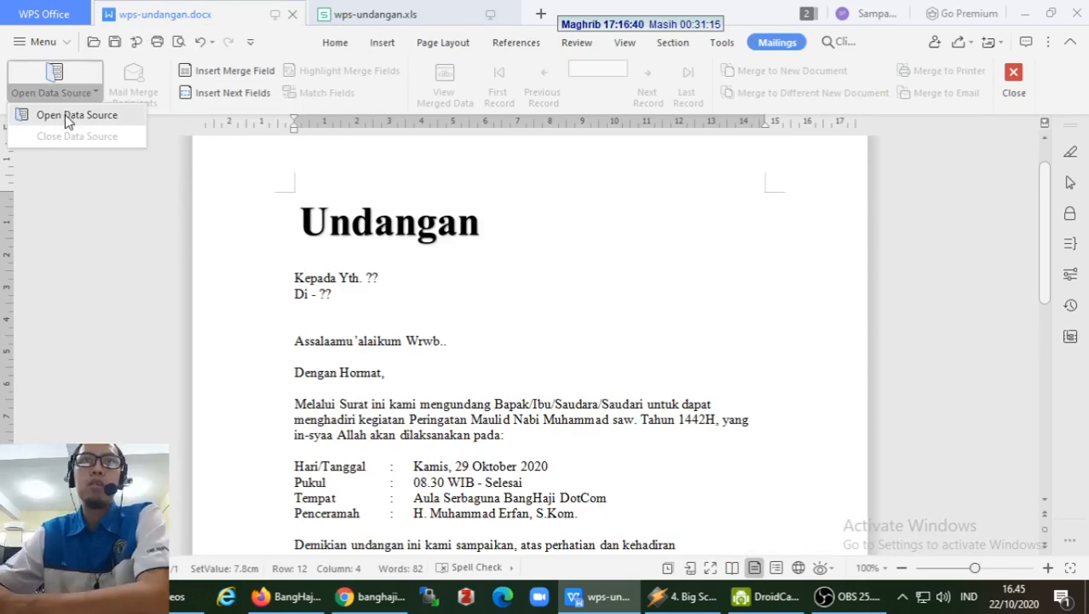
{"action": "left_click", "coordinate": [66, 116]}
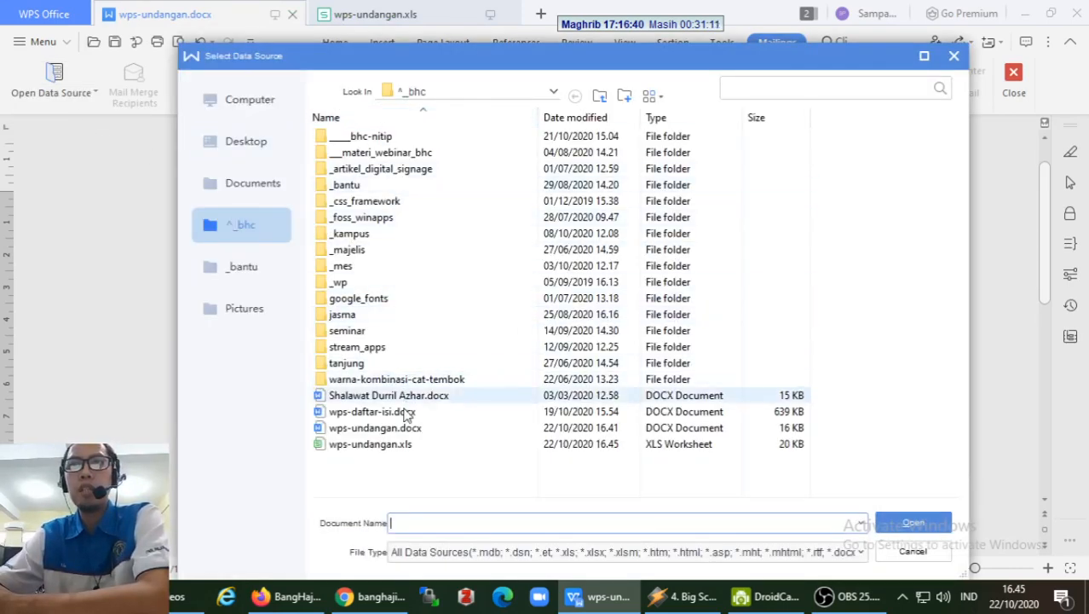
{"action": "left_click", "coordinate": [338, 453]}
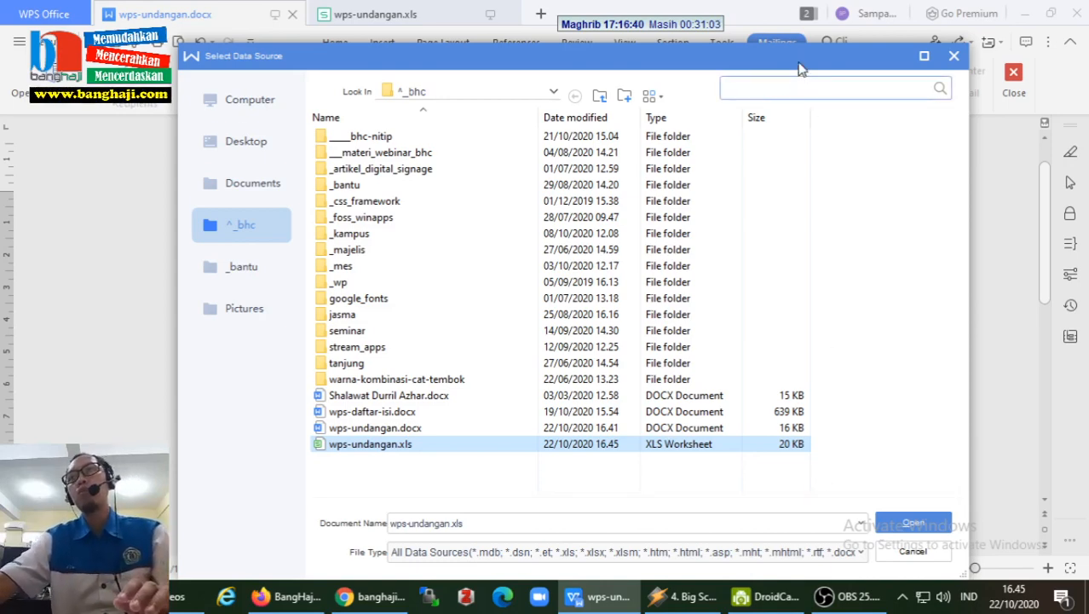
{"action": "left_click_drag", "start_coordinate": [799, 63], "coordinate": [799, 43]}
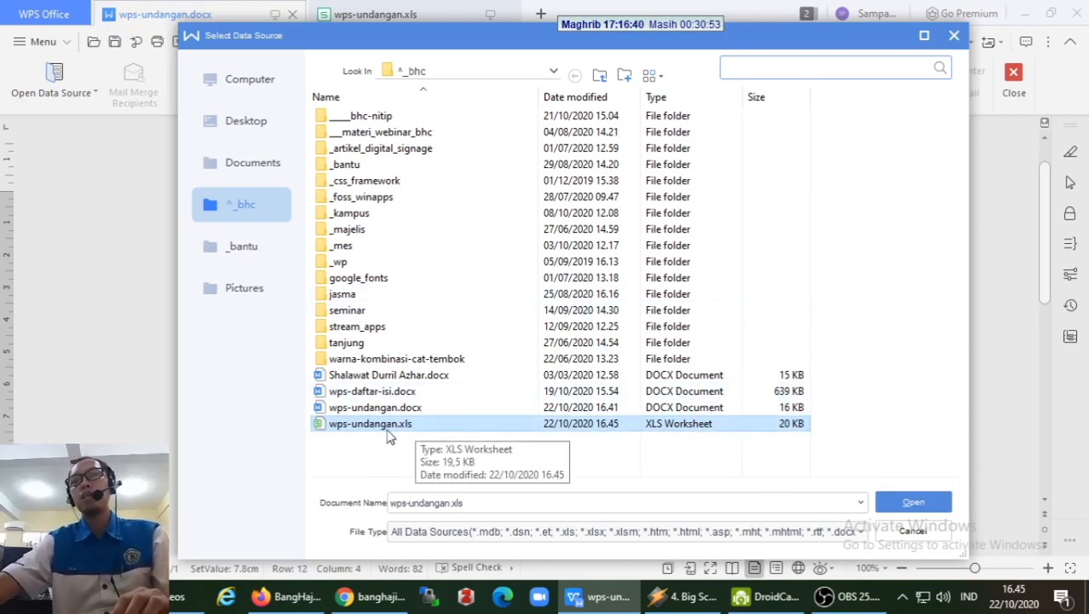
{"action": "left_click", "coordinate": [913, 503]}
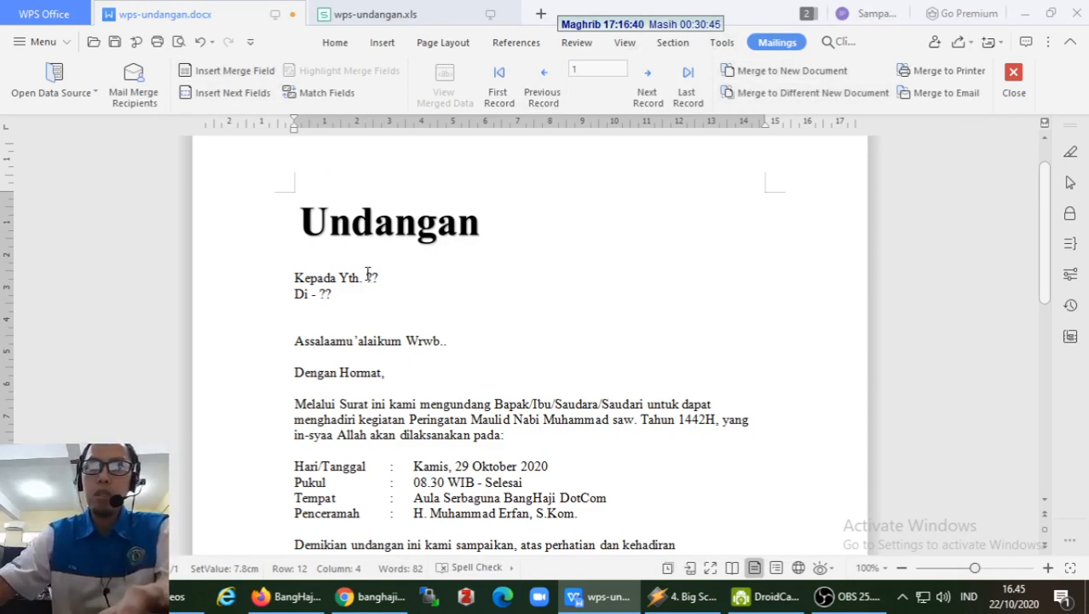
- Delete the ?? placeholders after Kepada Yth. and after Di -
{"action": "left_click_drag", "start_coordinate": [367, 277], "coordinate": [378, 278]}
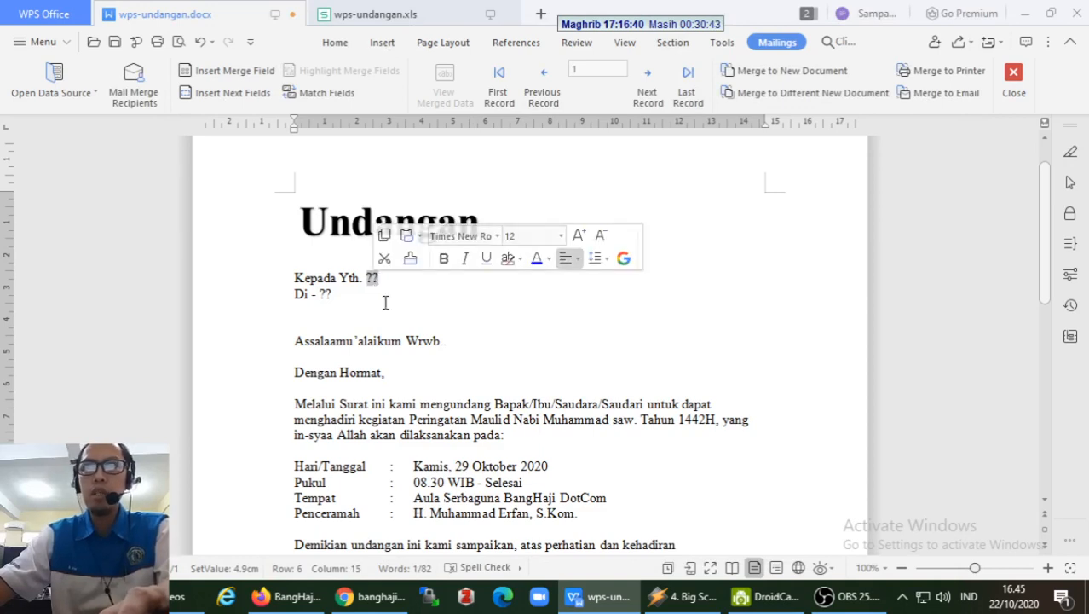
{"action": "key", "text": "BackSpace"}
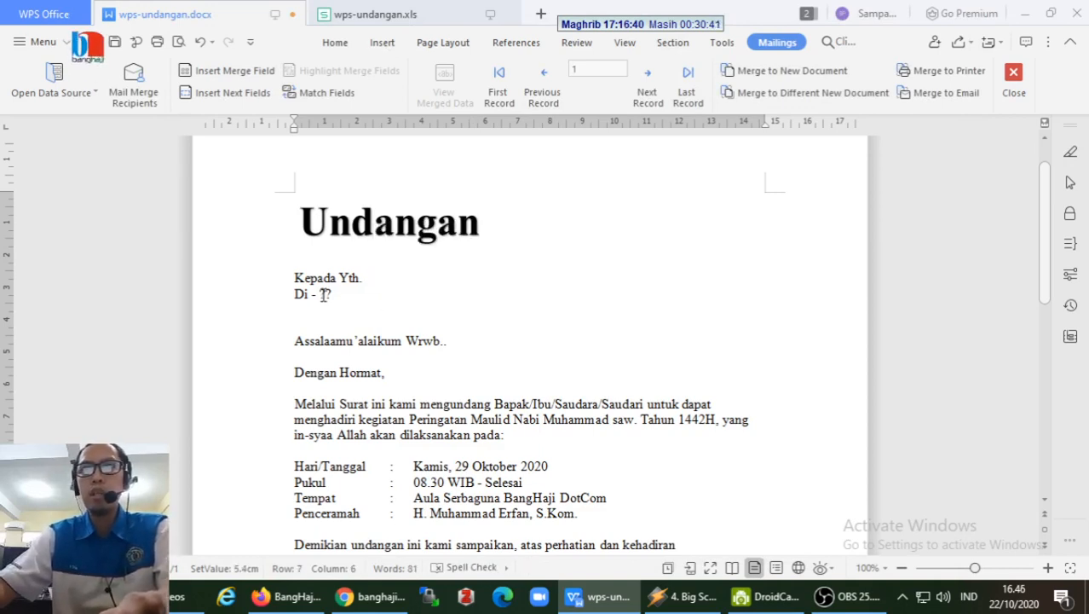
{"action": "left_click_drag", "start_coordinate": [319, 294], "coordinate": [334, 294]}
{"action": "key", "text": "BackSpace"}
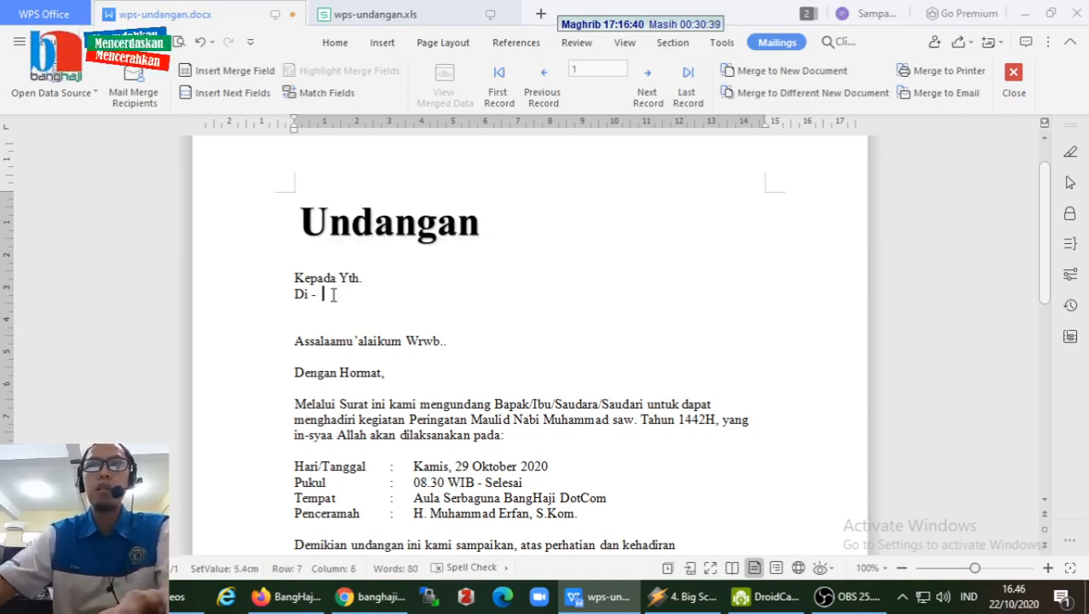
- Place the cursor after Kepada Yth. and close the merge field list without inserting
{"action": "left_click", "coordinate": [381, 276]}
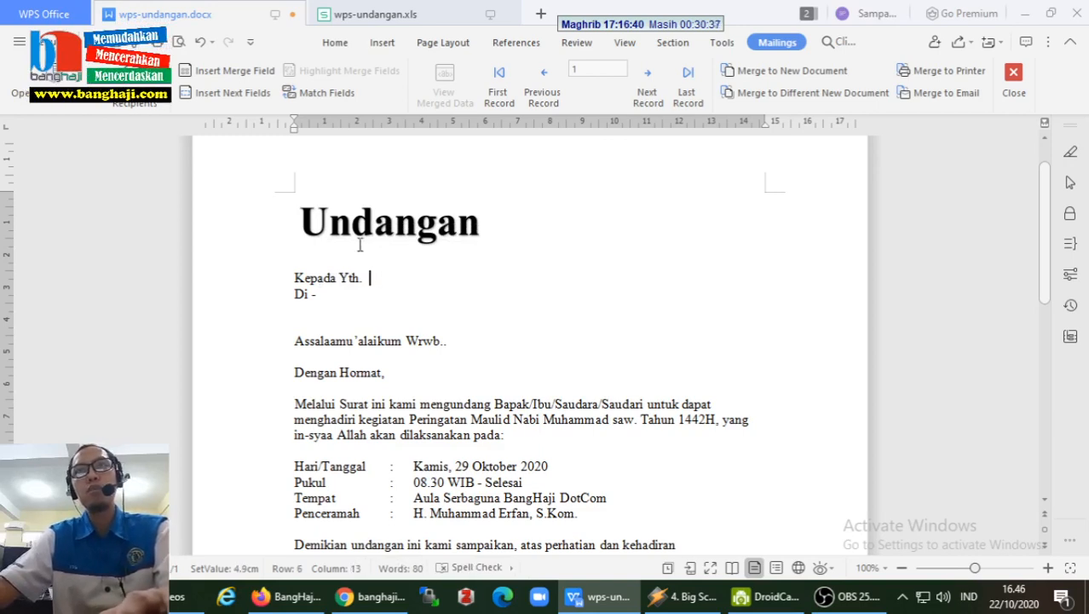
{"action": "left_click", "coordinate": [240, 83]}
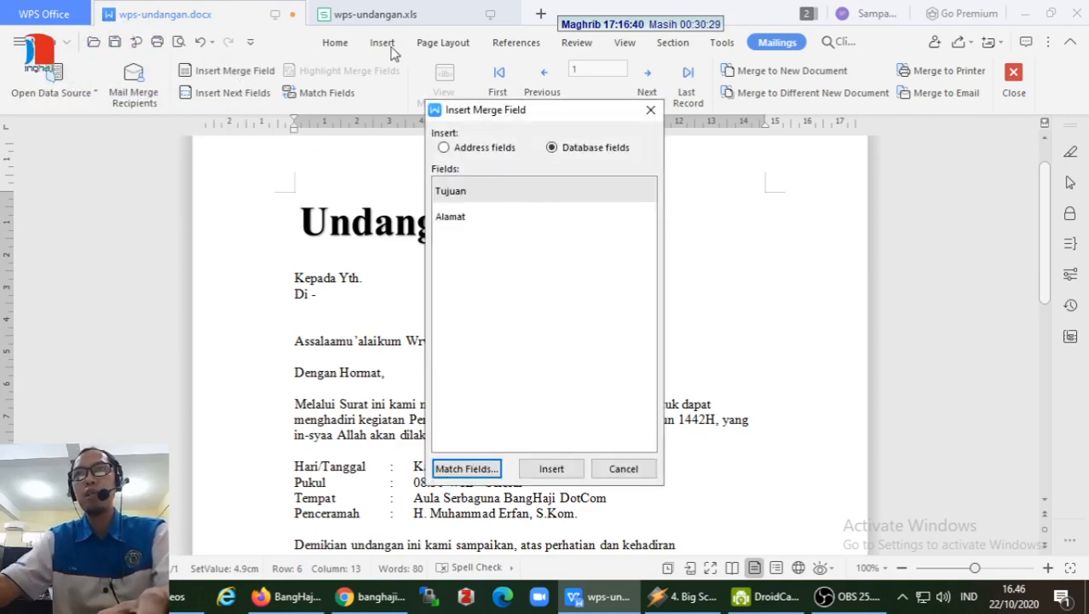
{"action": "left_click", "coordinate": [391, 15]}
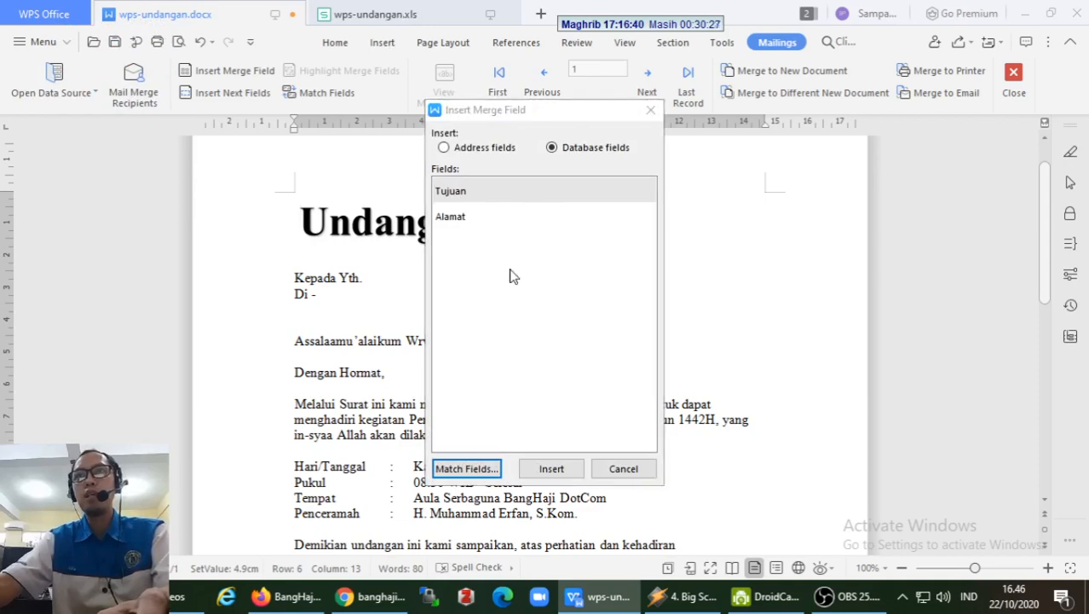
{"action": "left_click", "coordinate": [623, 468]}
- Check the Tujuan and Alamat column headers in the spreadsheet, then return to the letter
{"action": "left_click", "coordinate": [362, 15]}
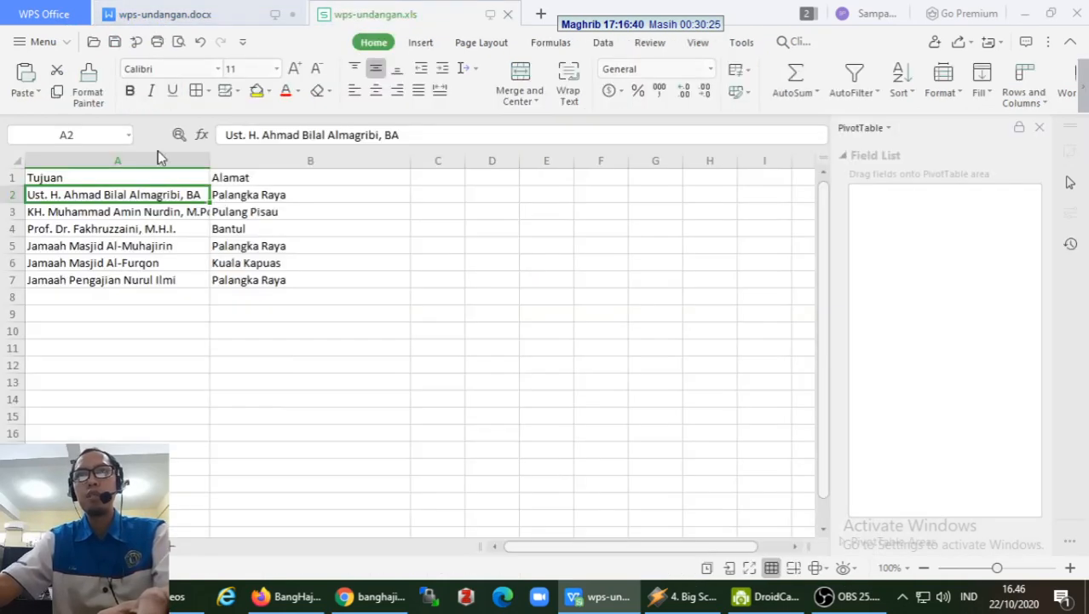
{"action": "left_click", "coordinate": [90, 180]}
{"action": "left_click", "coordinate": [239, 179]}
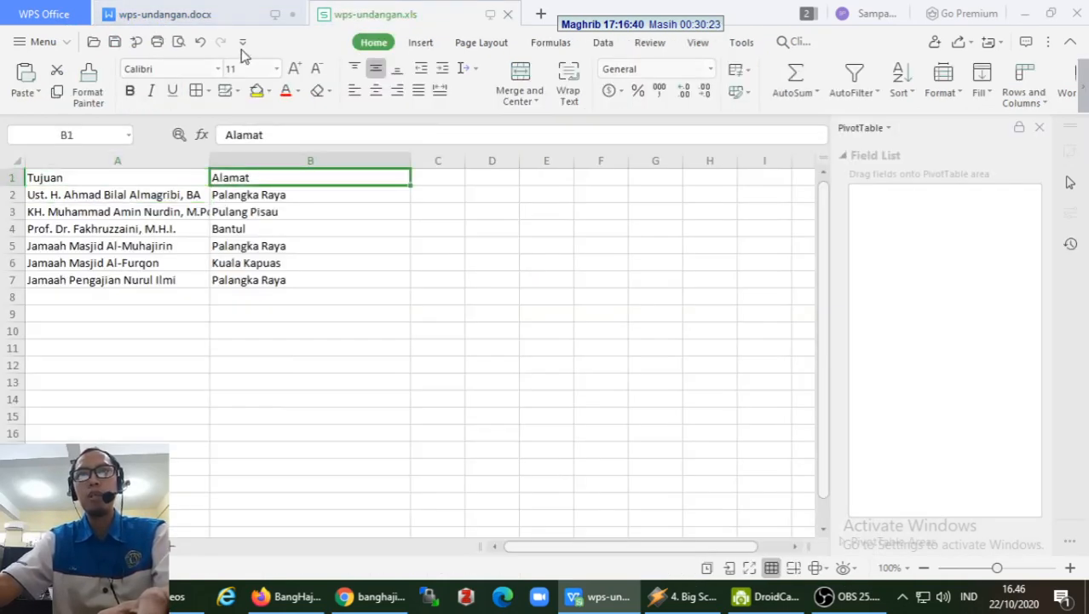
{"action": "left_click", "coordinate": [232, 17]}
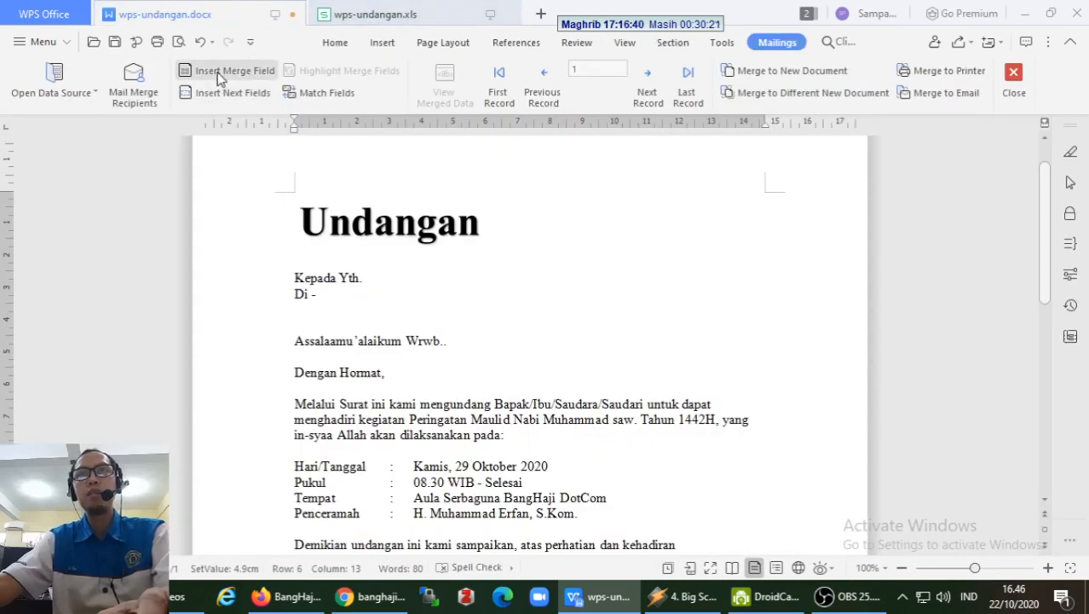
- Insert the Tujuan and Alamat merge fields after Kepada Yth
{"action": "left_click", "coordinate": [220, 76]}
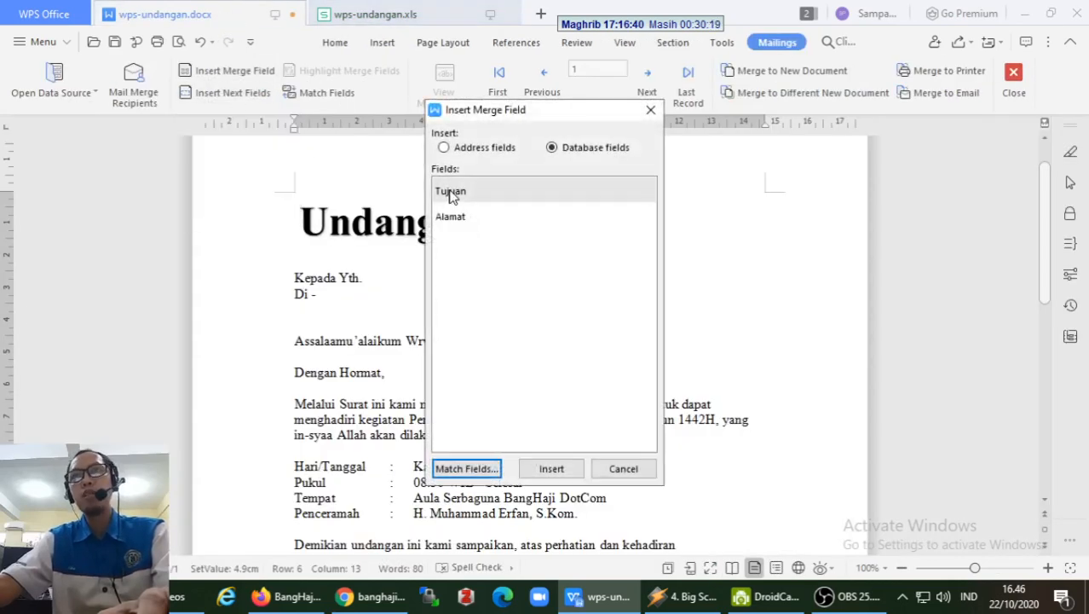
{"action": "left_click", "coordinate": [553, 468]}
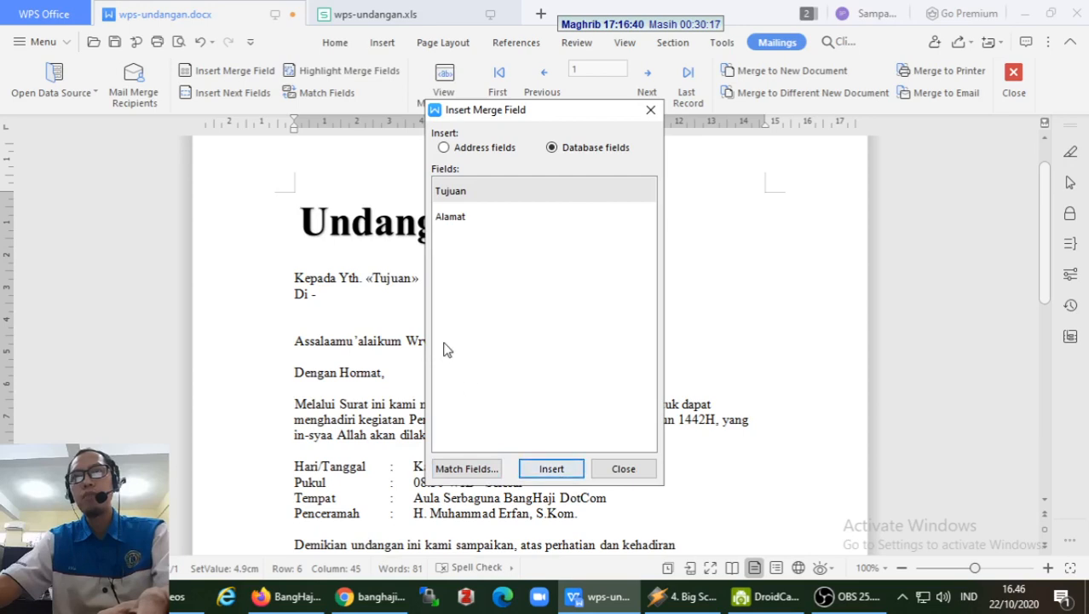
{"action": "left_click", "coordinate": [458, 221]}
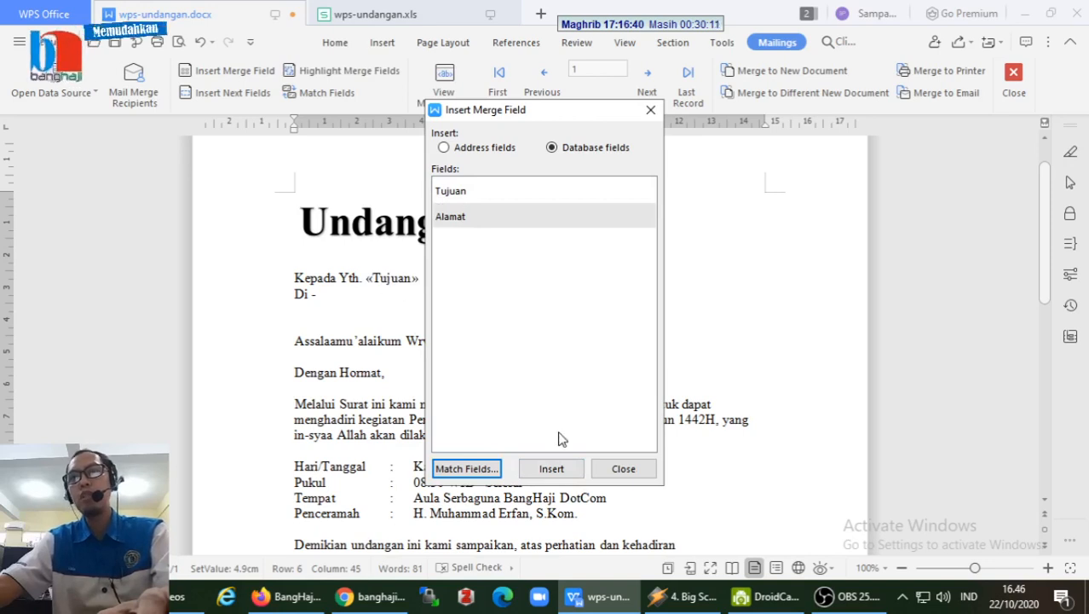
{"action": "left_click", "coordinate": [551, 469]}
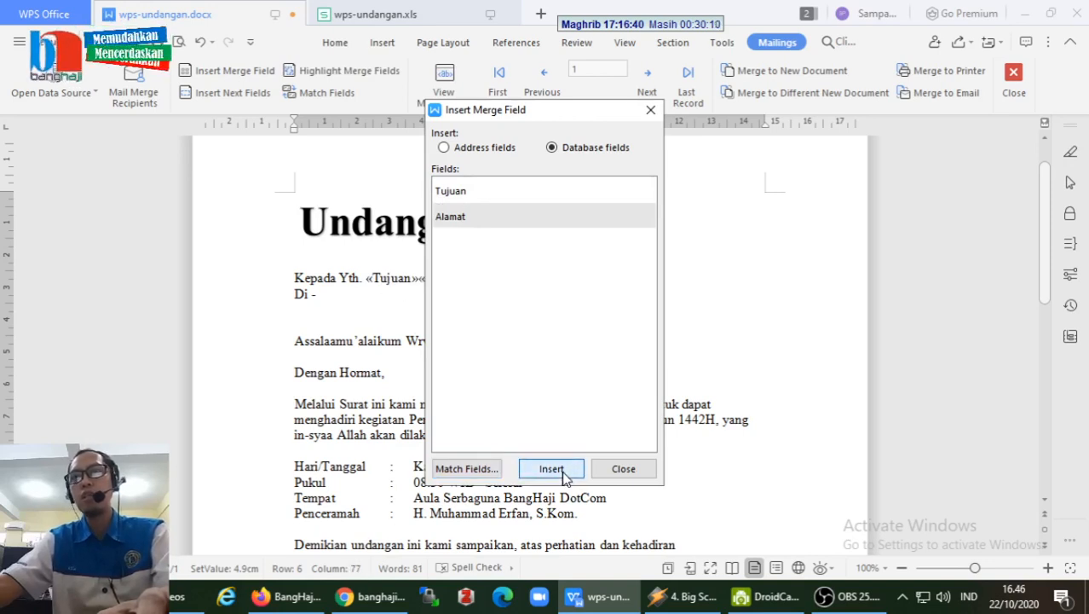
{"action": "left_click", "coordinate": [629, 474]}
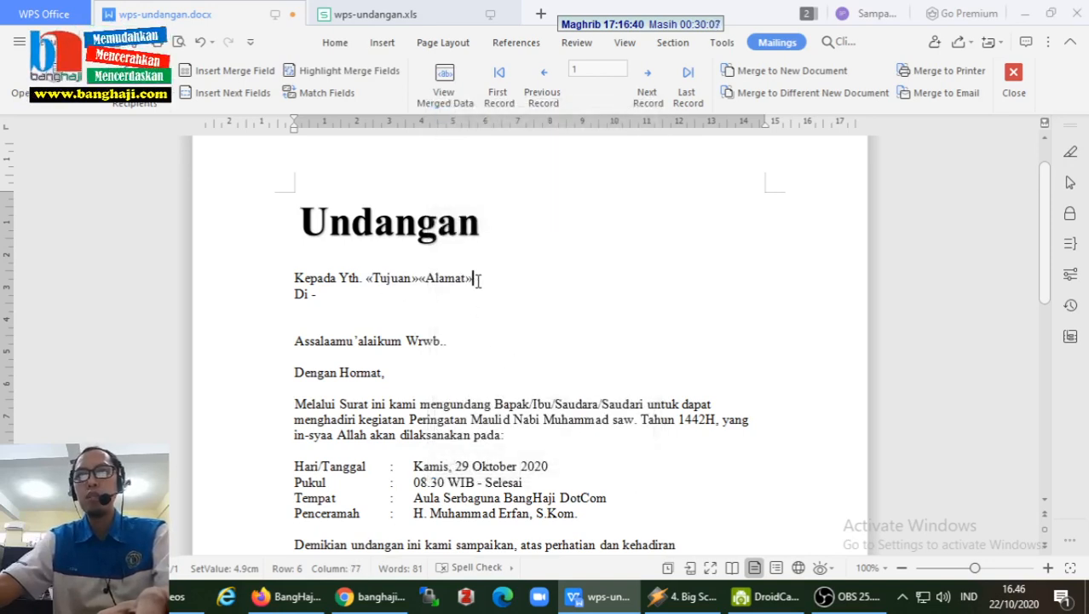
- Move the «Alamat» field down to the Di - line
{"action": "left_click_drag", "start_coordinate": [478, 281], "coordinate": [418, 279]}
{"action": "left_click", "coordinate": [486, 293]}
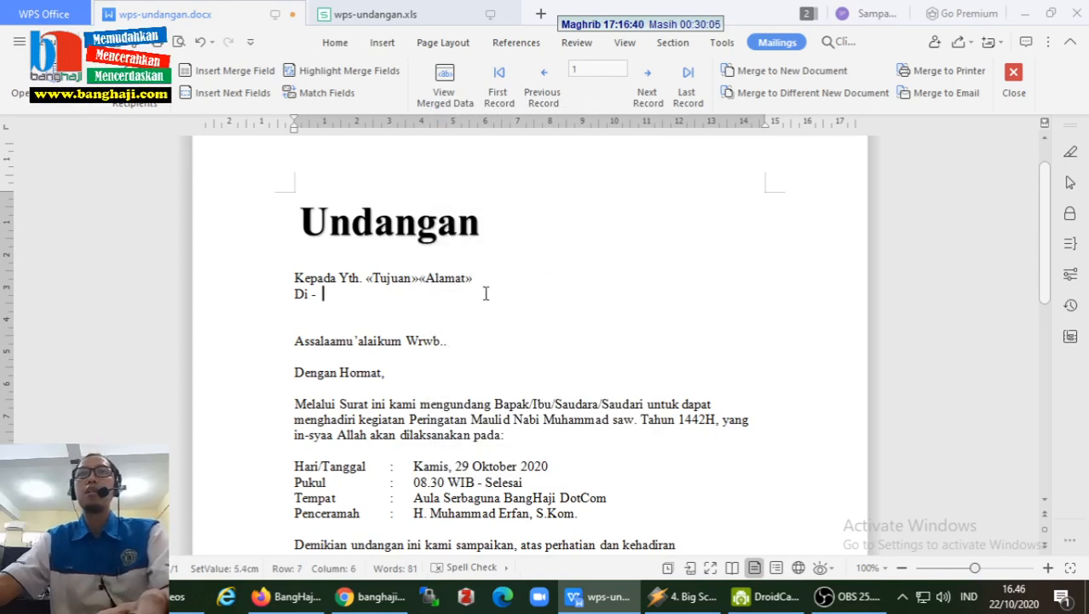
{"action": "left_click", "coordinate": [449, 278]}
{"action": "double_click", "coordinate": [467, 279]}
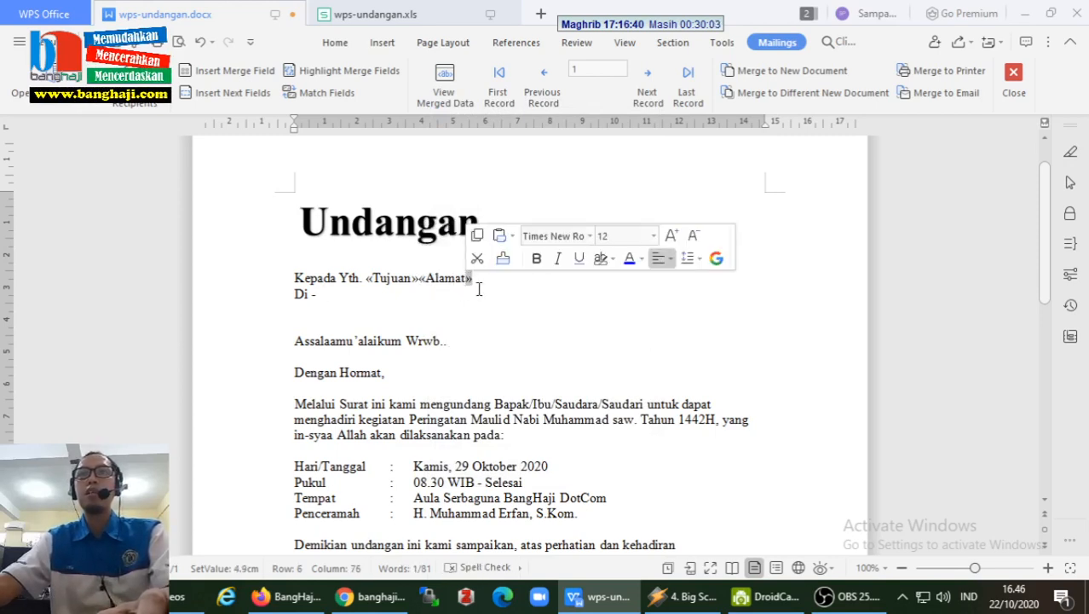
{"action": "left_click_drag", "start_coordinate": [477, 281], "coordinate": [353, 299]}
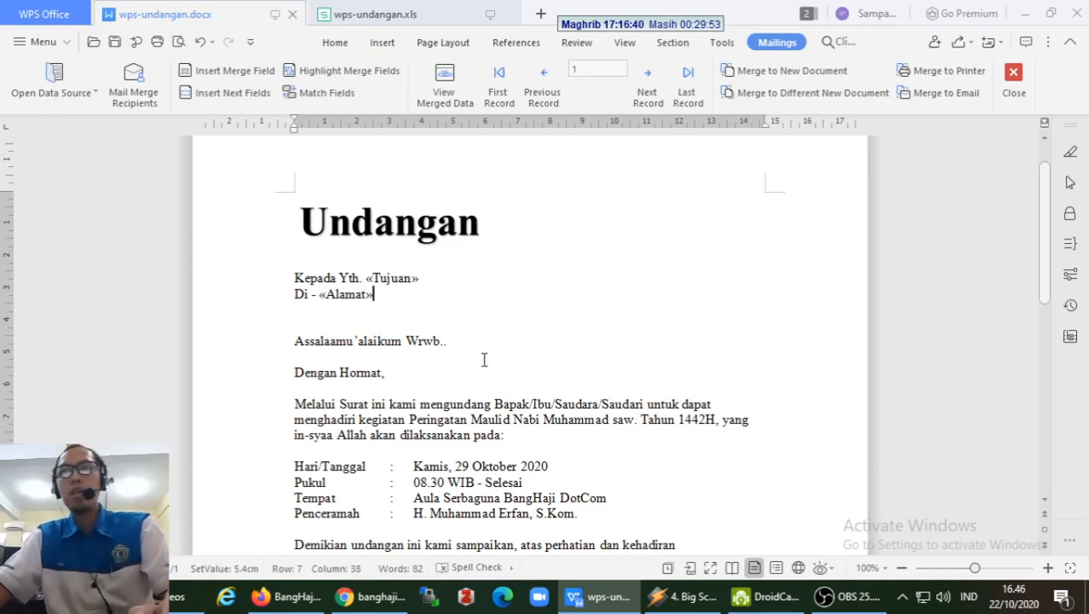
{"action": "scroll", "coordinate": [484, 359], "scroll_direction": "down", "scroll_amount": 2}
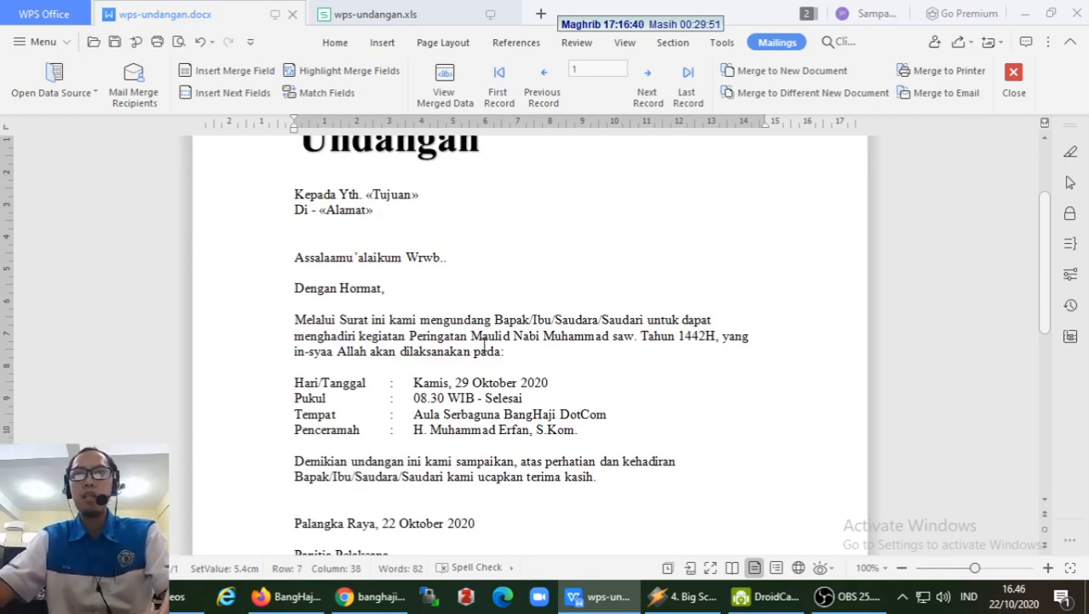
{"action": "scroll", "coordinate": [484, 345], "scroll_direction": "up", "scroll_amount": 2}
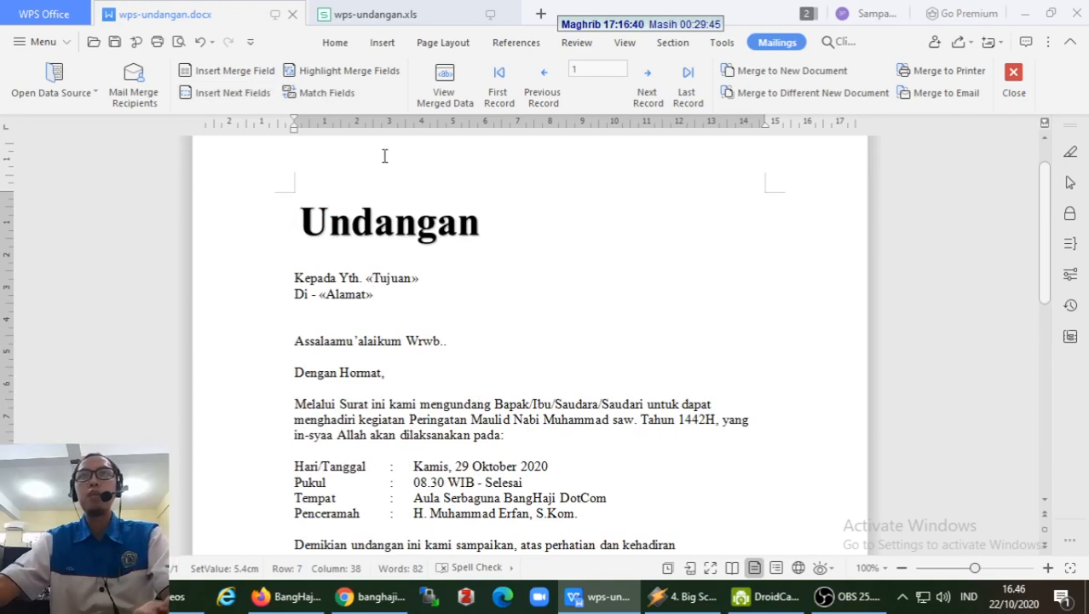
- Show merged data and step through recipient records 1 to 6
{"action": "left_click", "coordinate": [443, 90]}
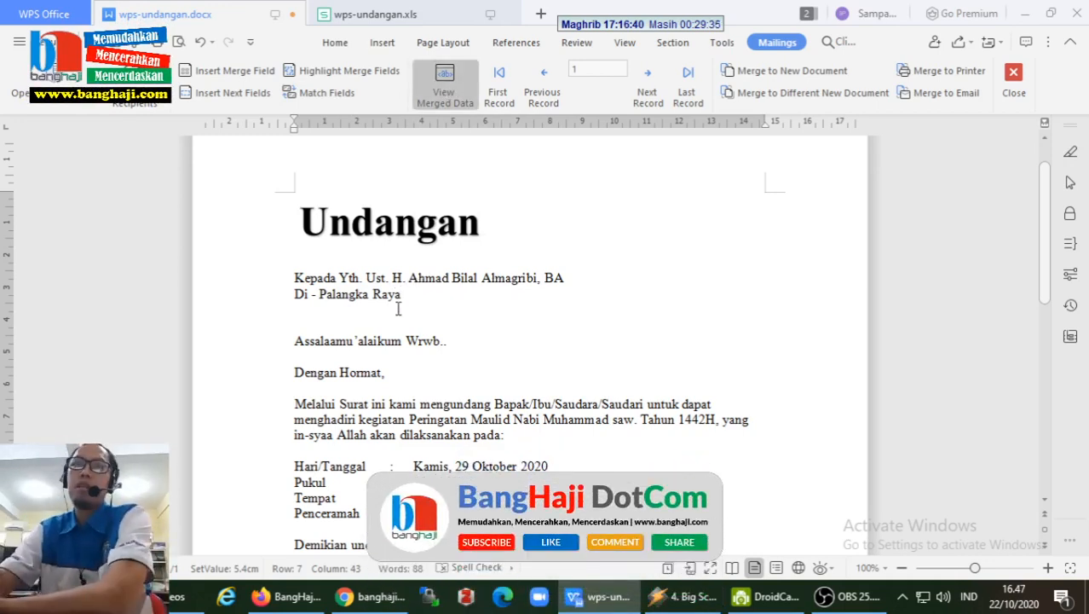
{"action": "left_click", "coordinate": [646, 95]}
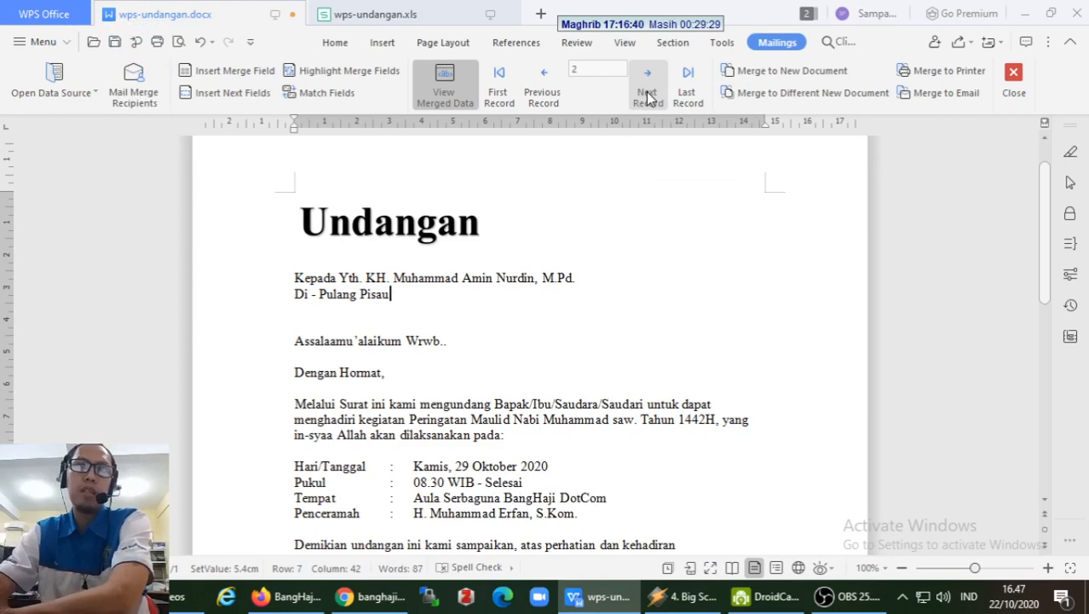
{"action": "left_click", "coordinate": [646, 95]}
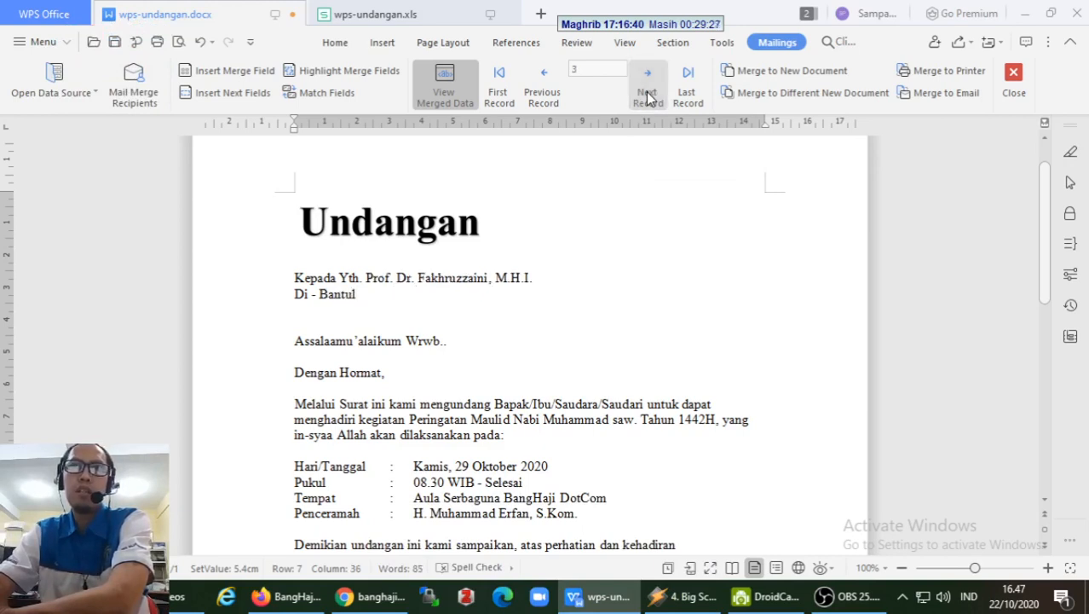
{"action": "left_click", "coordinate": [647, 95]}
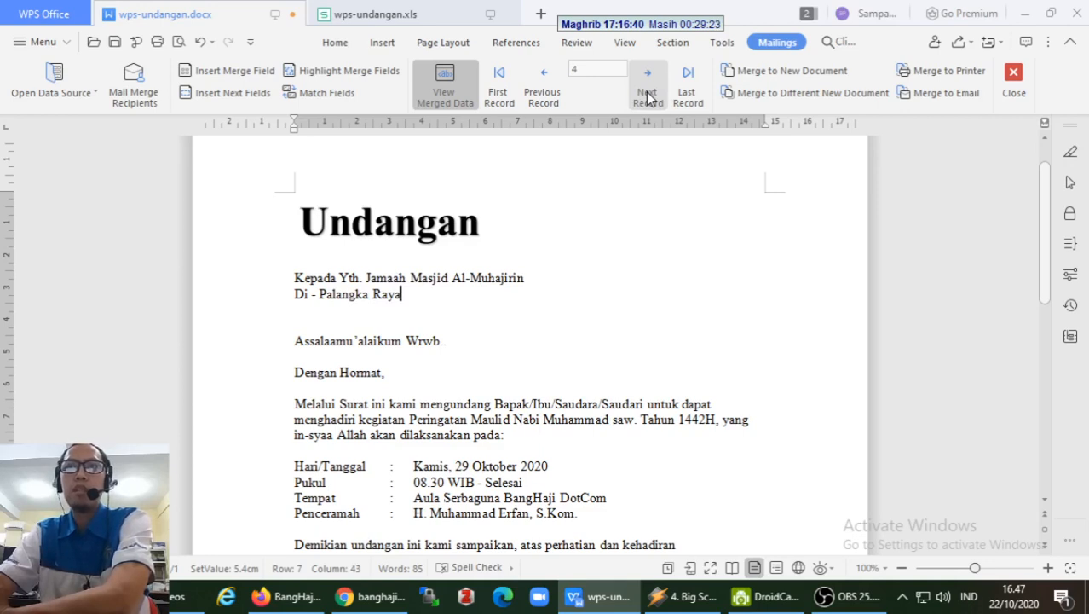
{"action": "left_click", "coordinate": [647, 95]}
{"action": "left_click", "coordinate": [647, 96]}
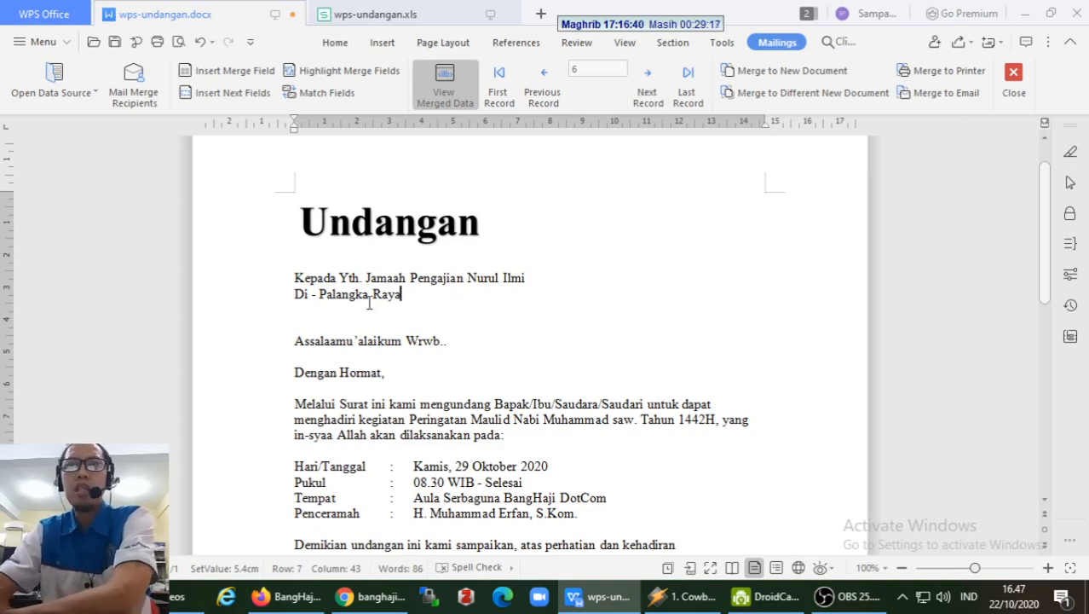
- Shade the merged name and address fields grey with Highlight Merge Fields
{"action": "left_click", "coordinate": [389, 342]}
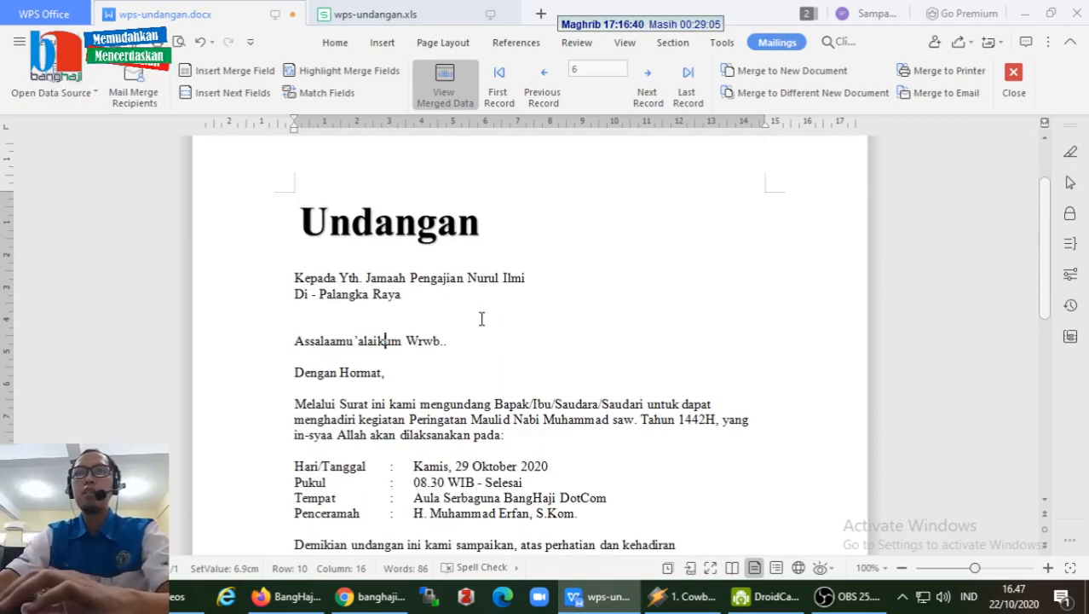
{"action": "scroll", "coordinate": [481, 318], "scroll_direction": "down", "scroll_amount": 1}
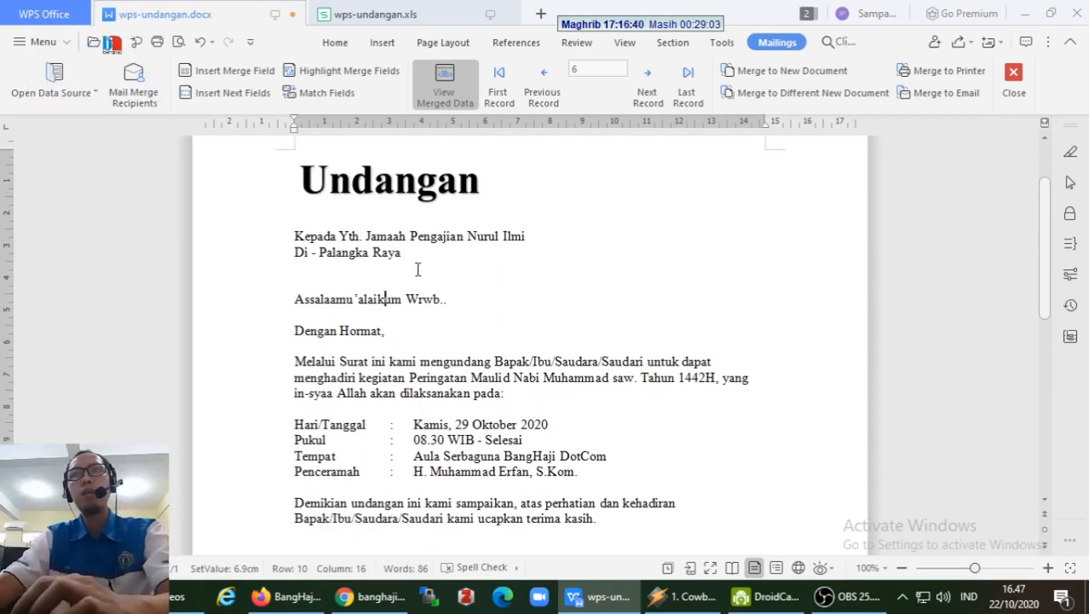
{"action": "left_click", "coordinate": [335, 72]}
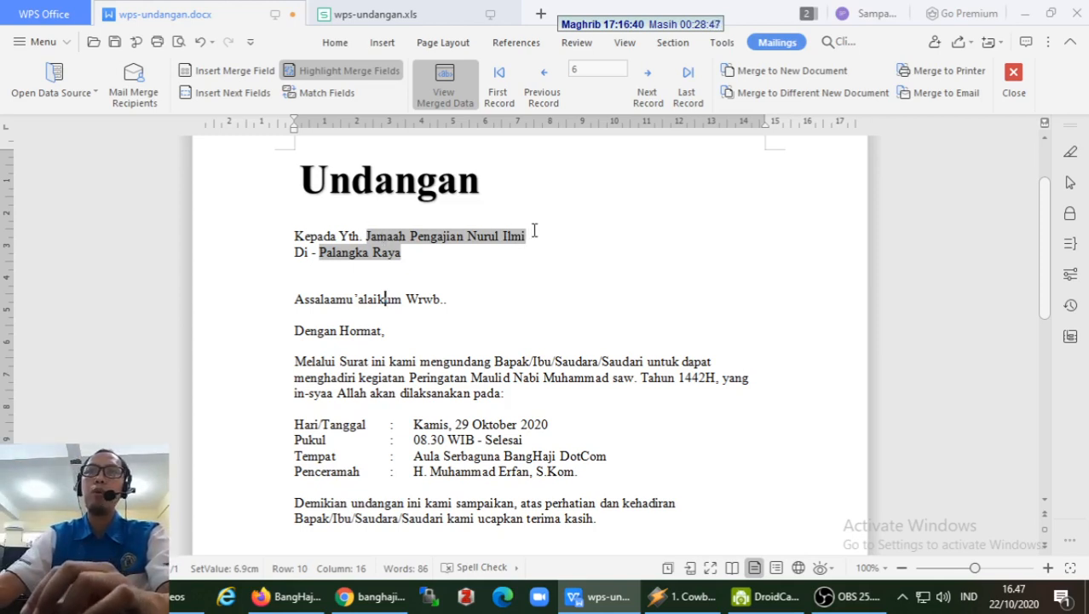
- Browse the previews back to record 1, then forward to the last record
{"action": "left_click", "coordinate": [479, 295]}
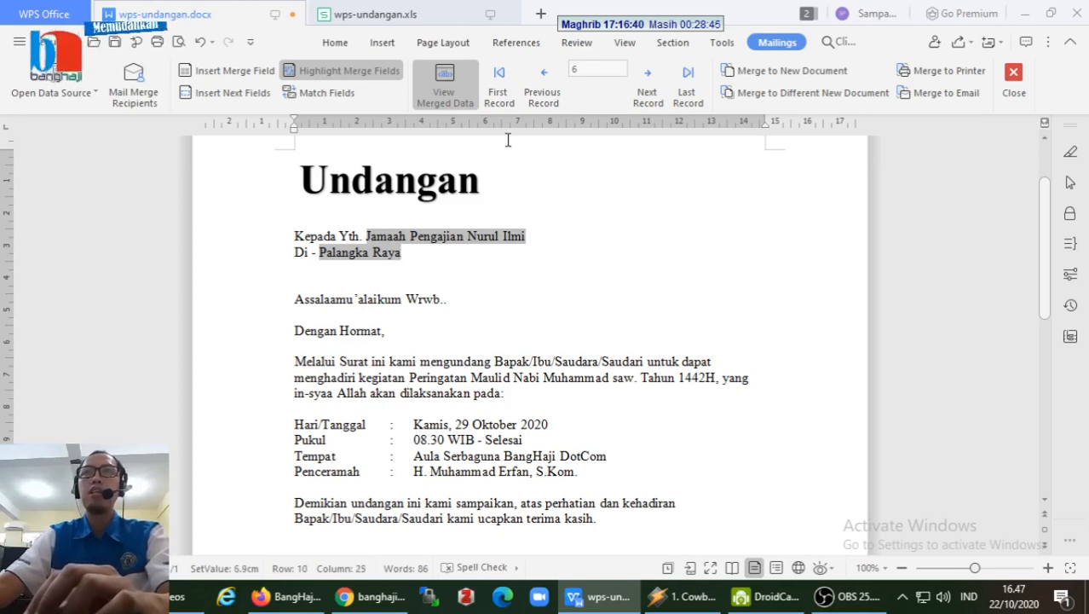
{"action": "left_click", "coordinate": [546, 95]}
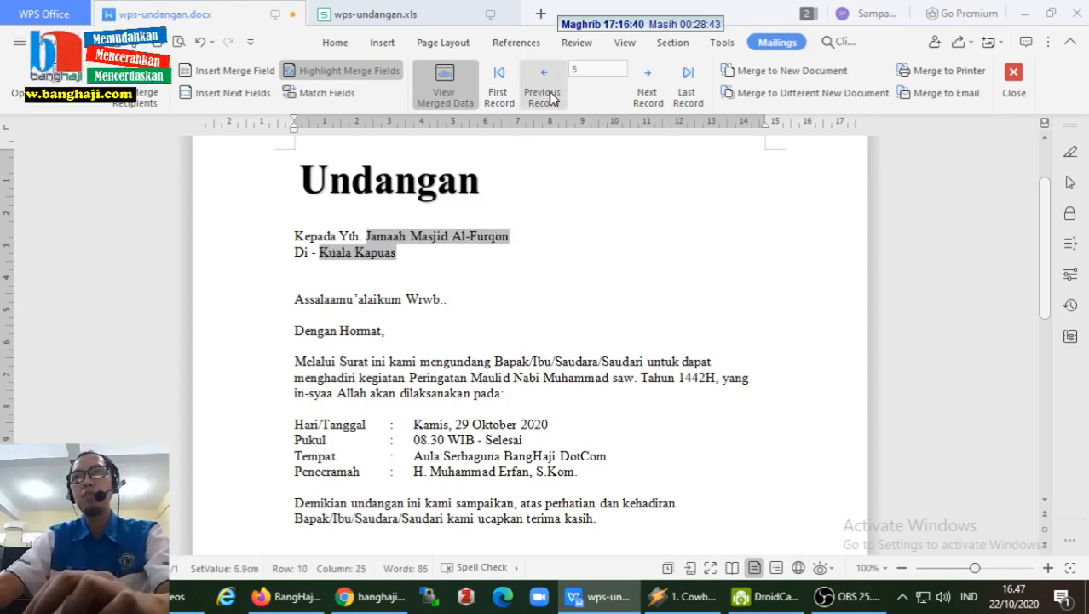
{"action": "left_click", "coordinate": [547, 95]}
{"action": "left_click", "coordinate": [550, 99]}
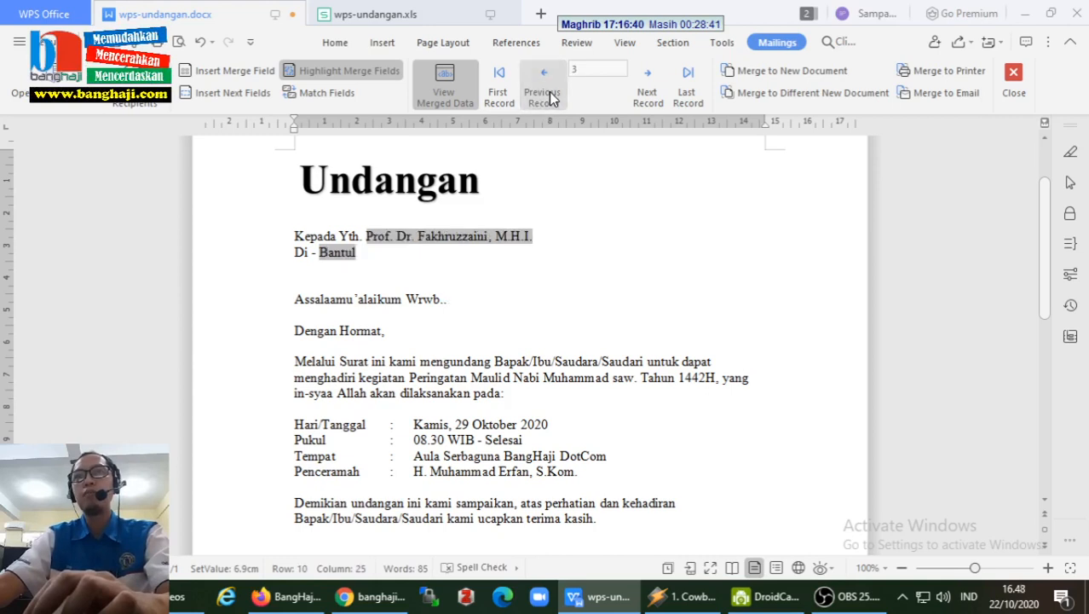
{"action": "left_click", "coordinate": [550, 98]}
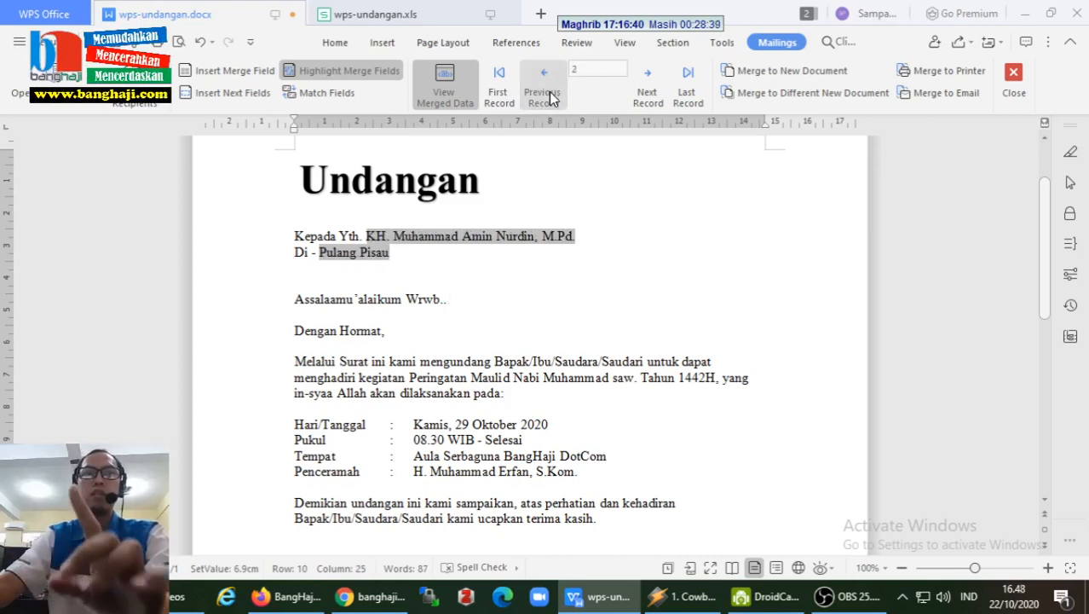
{"action": "left_click", "coordinate": [550, 99]}
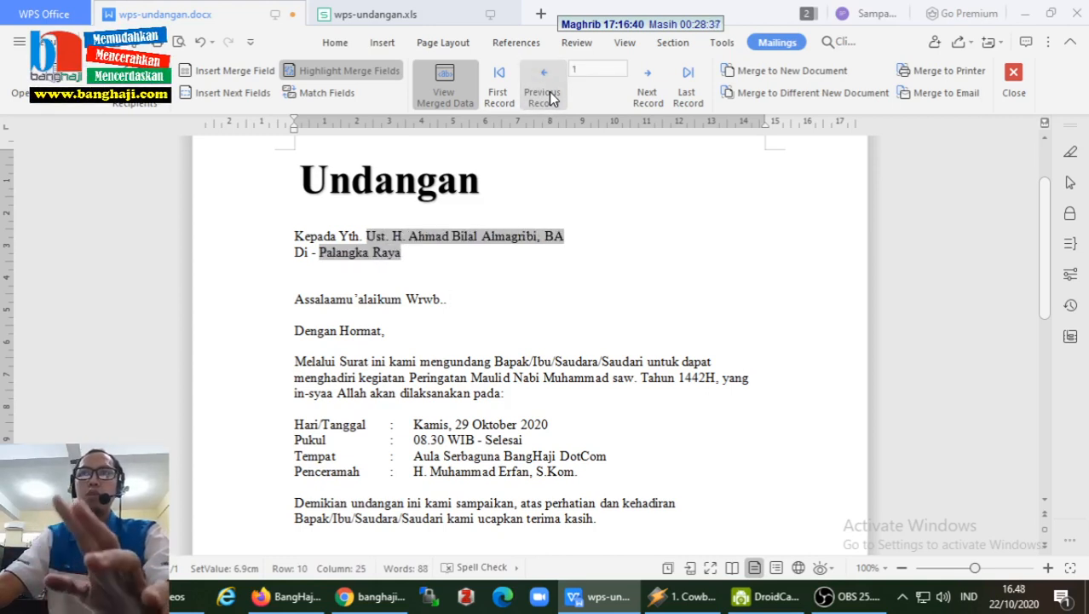
{"action": "left_click", "coordinate": [645, 98]}
{"action": "left_click", "coordinate": [647, 98]}
{"action": "left_click", "coordinate": [648, 98]}
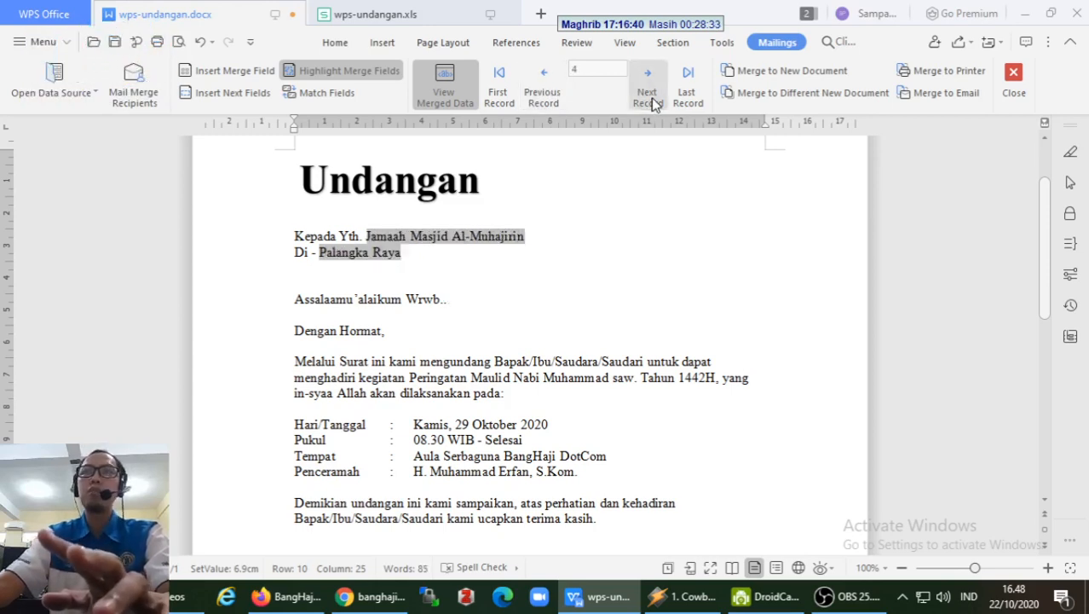
{"action": "left_click", "coordinate": [648, 98]}
{"action": "left_click", "coordinate": [648, 98]}
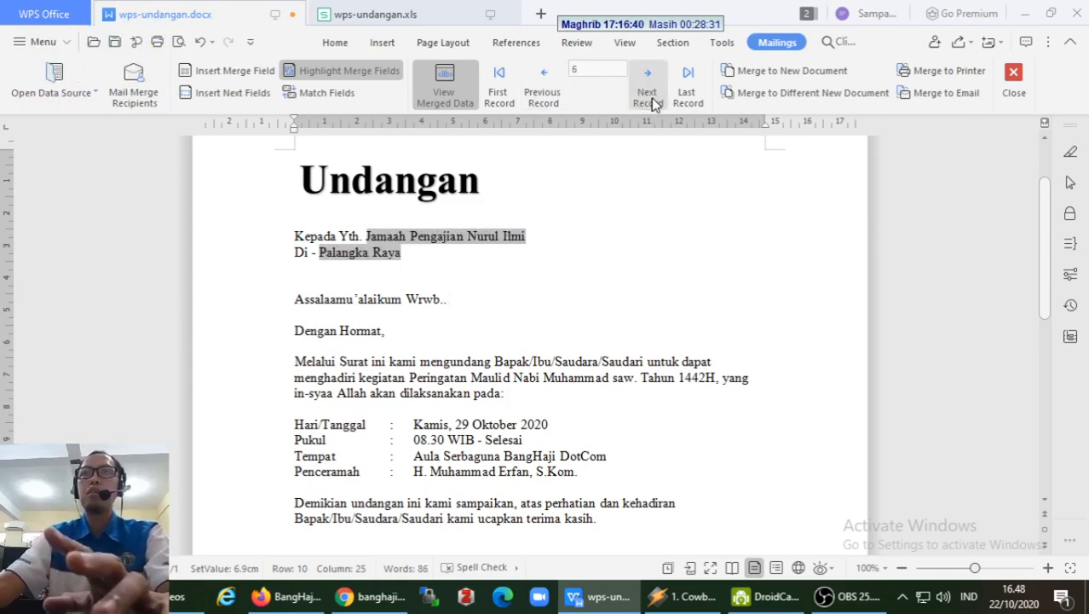
- Turn off merge field highlighting and step back to record 3
{"action": "left_click", "coordinate": [543, 98]}
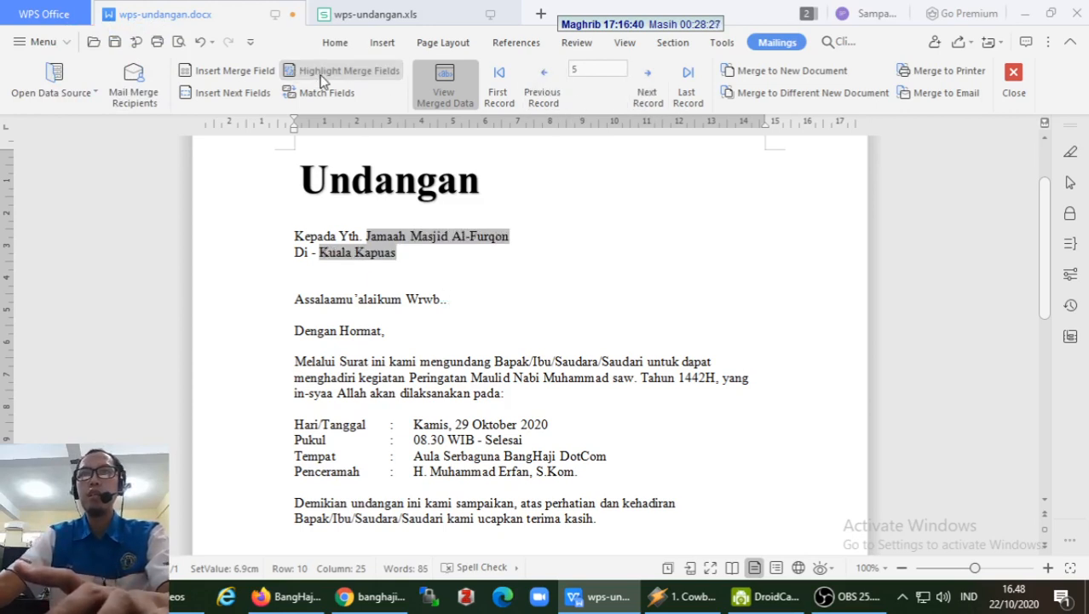
{"action": "left_click", "coordinate": [322, 79]}
{"action": "left_click", "coordinate": [543, 96]}
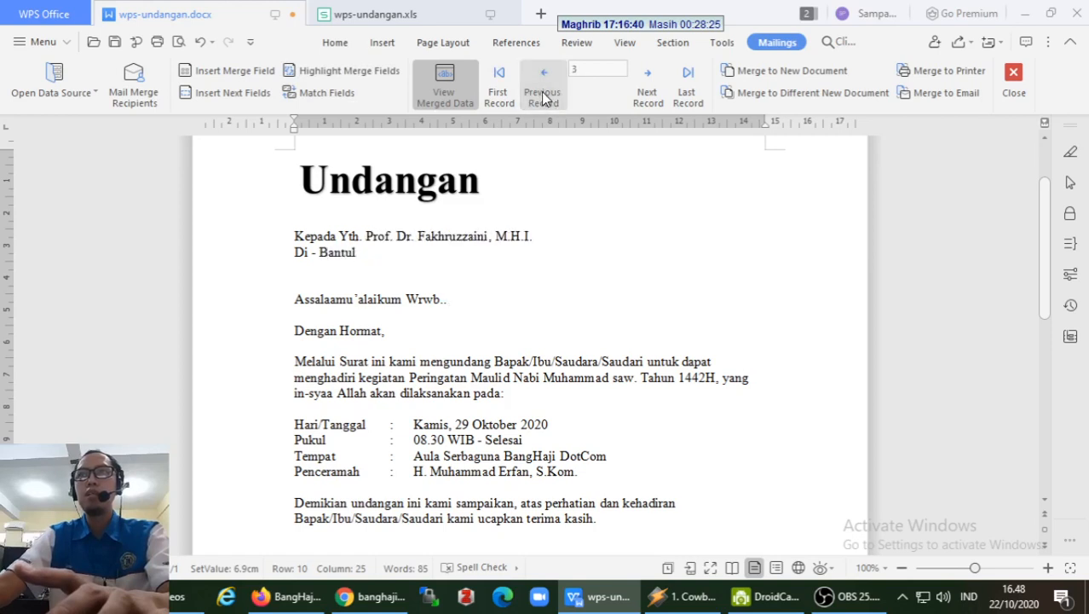
{"action": "left_click", "coordinate": [542, 97]}
{"action": "left_click", "coordinate": [543, 96]}
{"action": "left_click", "coordinate": [543, 96]}
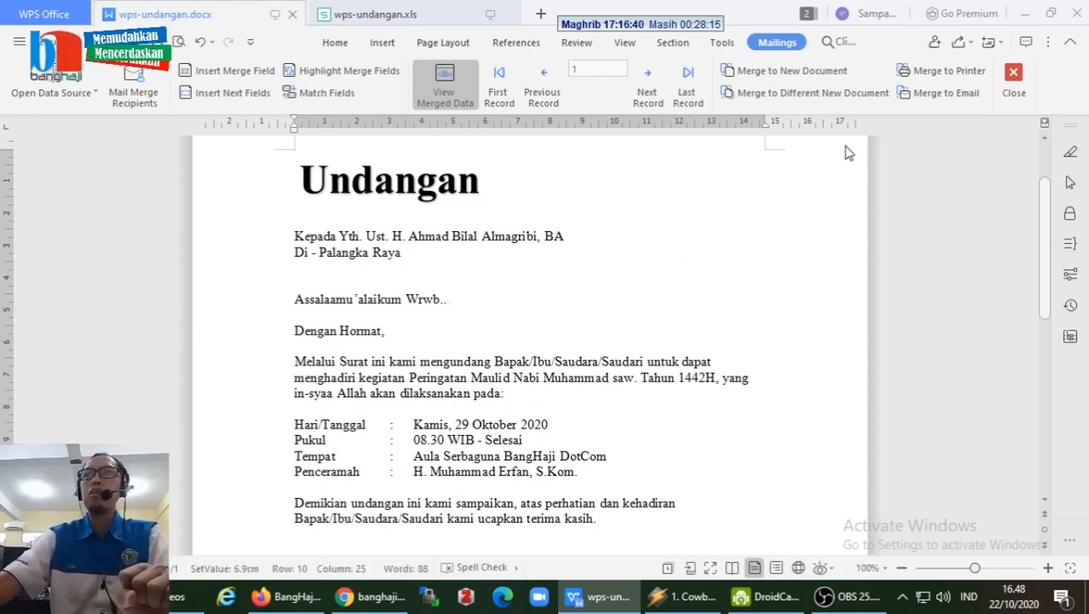
- Merge to printer, trying a From 3 to 5 range before merging all records
{"action": "left_click", "coordinate": [929, 73]}
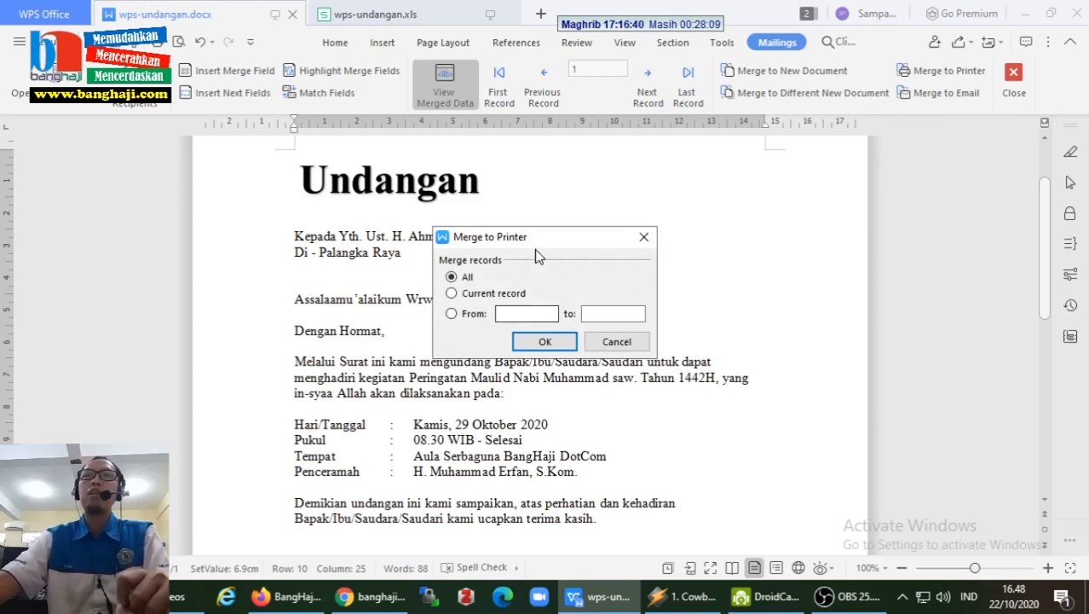
{"action": "left_click_drag", "start_coordinate": [536, 243], "coordinate": [694, 197]}
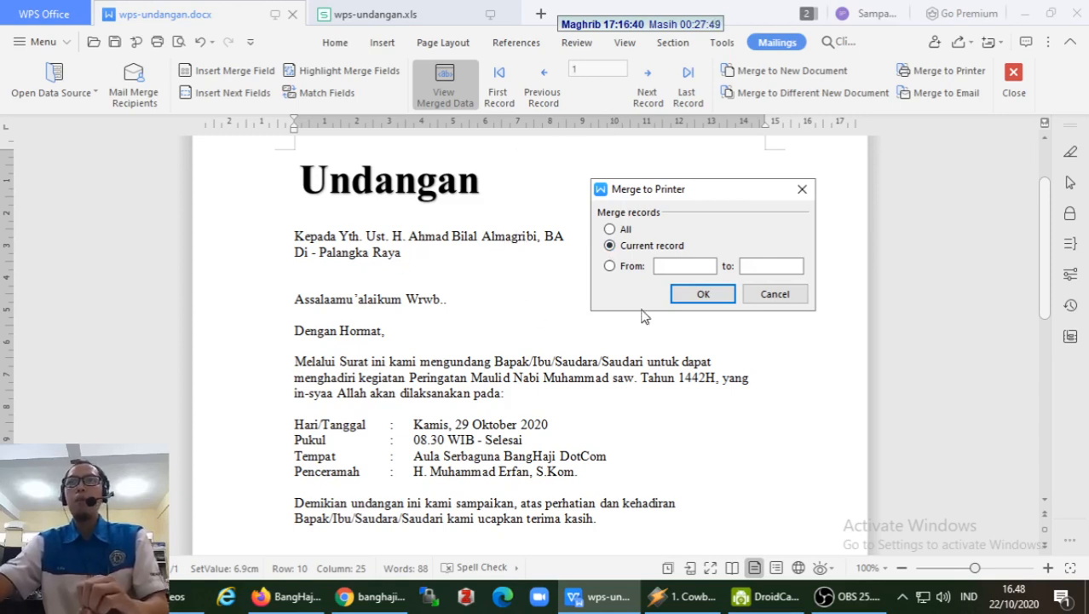
{"action": "left_click", "coordinate": [609, 266]}
{"action": "left_click", "coordinate": [675, 268]}
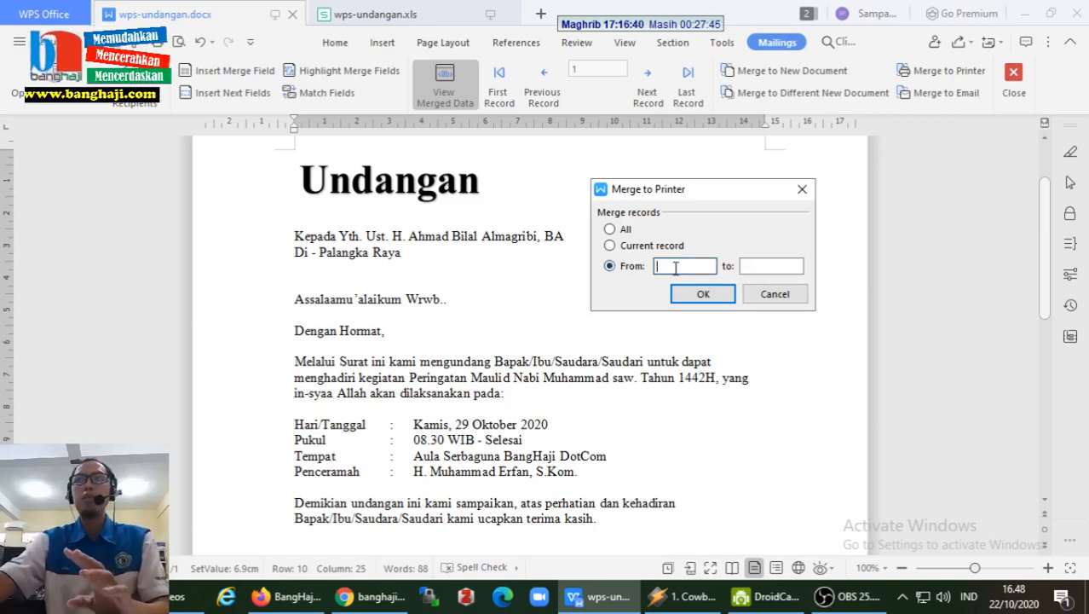
{"action": "type", "text": "3"}
{"action": "left_click", "coordinate": [756, 265]}
{"action": "type", "text": "5"}
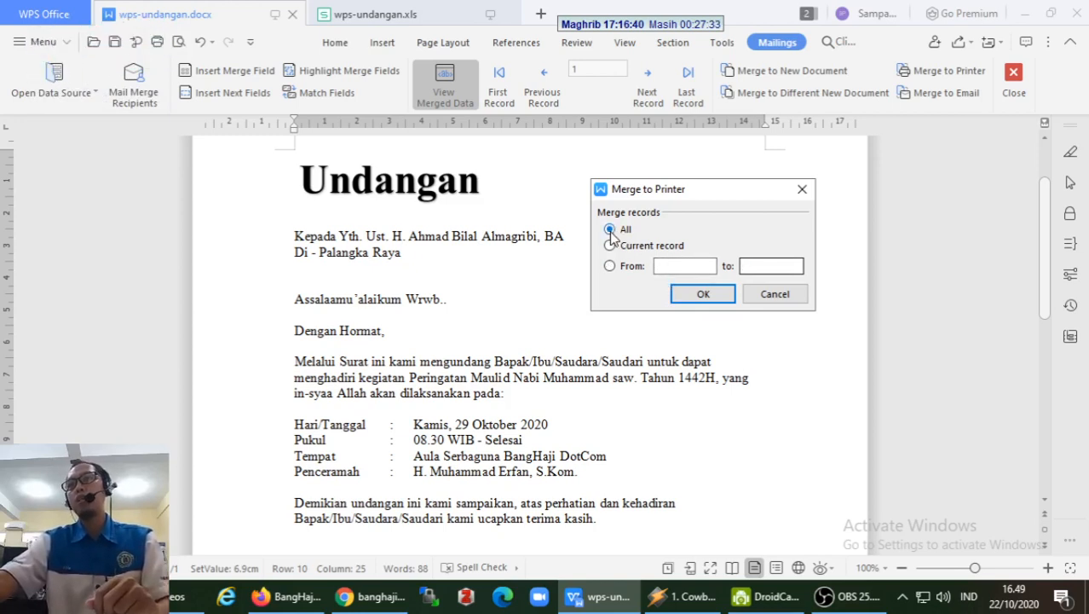
{"action": "left_click", "coordinate": [702, 294]}
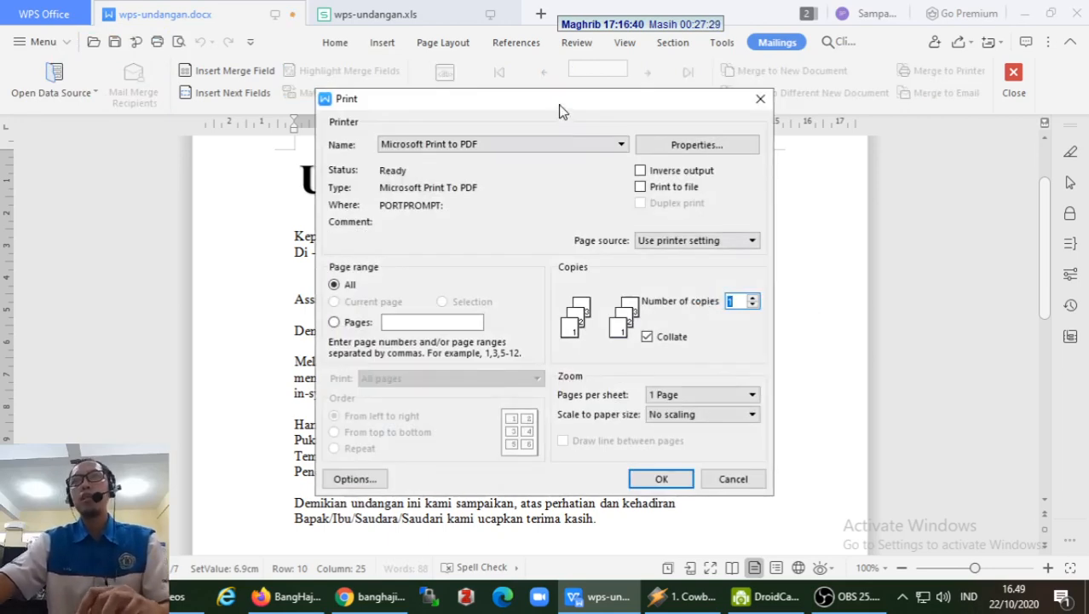
{"action": "mouse_move", "coordinate": [562, 109]}
{"action": "left_mouse_down"}
{"action": "mouse_move", "coordinate": [591, 99]}
{"action": "mouse_move", "coordinate": [577, 104]}
{"action": "left_mouse_up"}
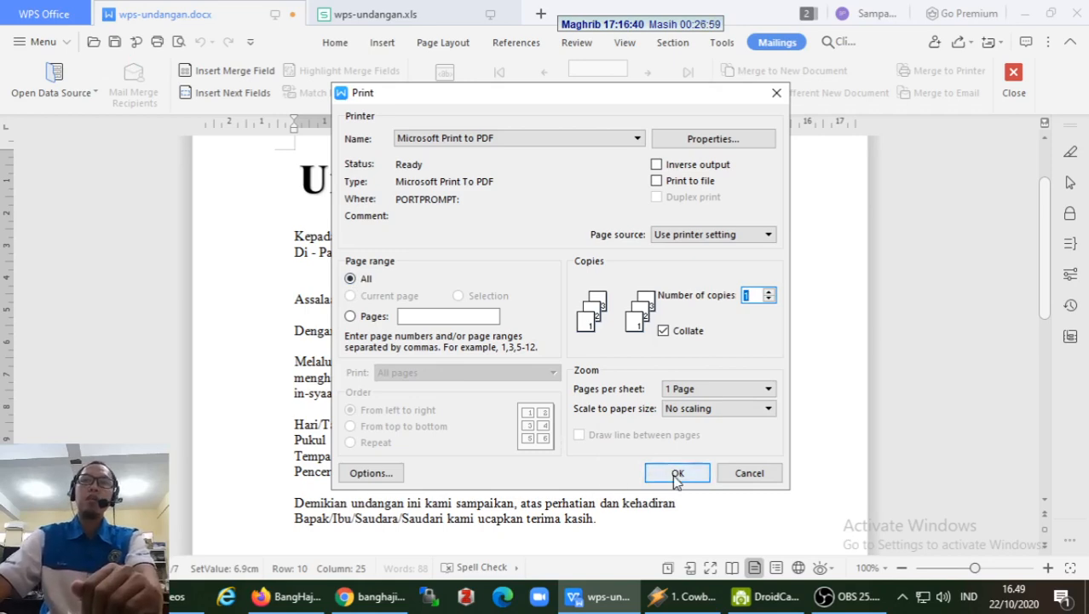
- Print the merged letters to undangan.pdf, replacing the existing file
{"action": "left_click", "coordinate": [676, 474]}
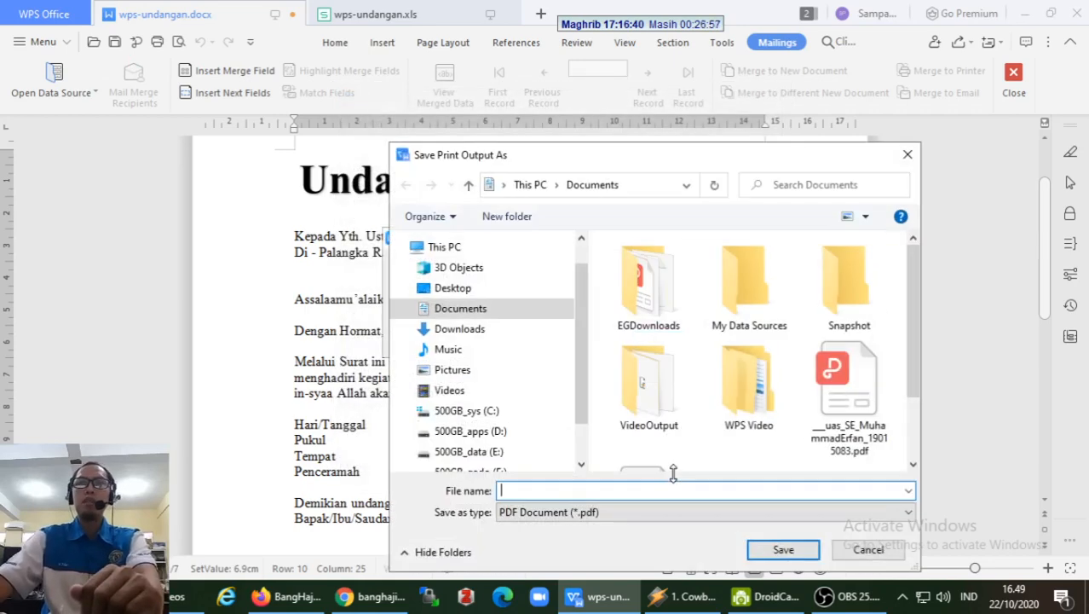
{"action": "left_click_drag", "start_coordinate": [575, 165], "coordinate": [554, 118]}
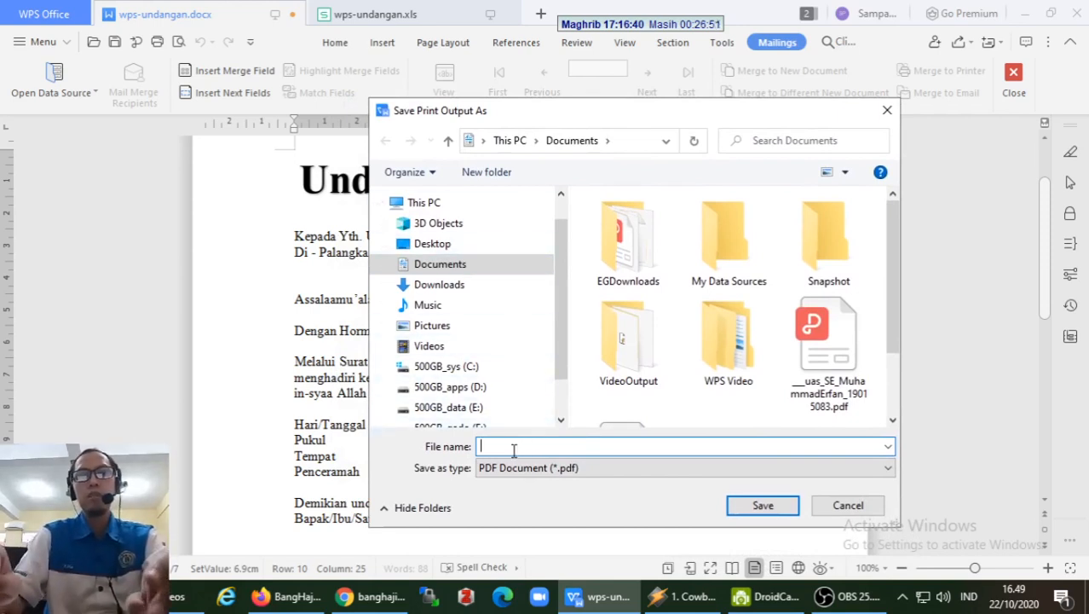
{"action": "type", "text": "undangan"}
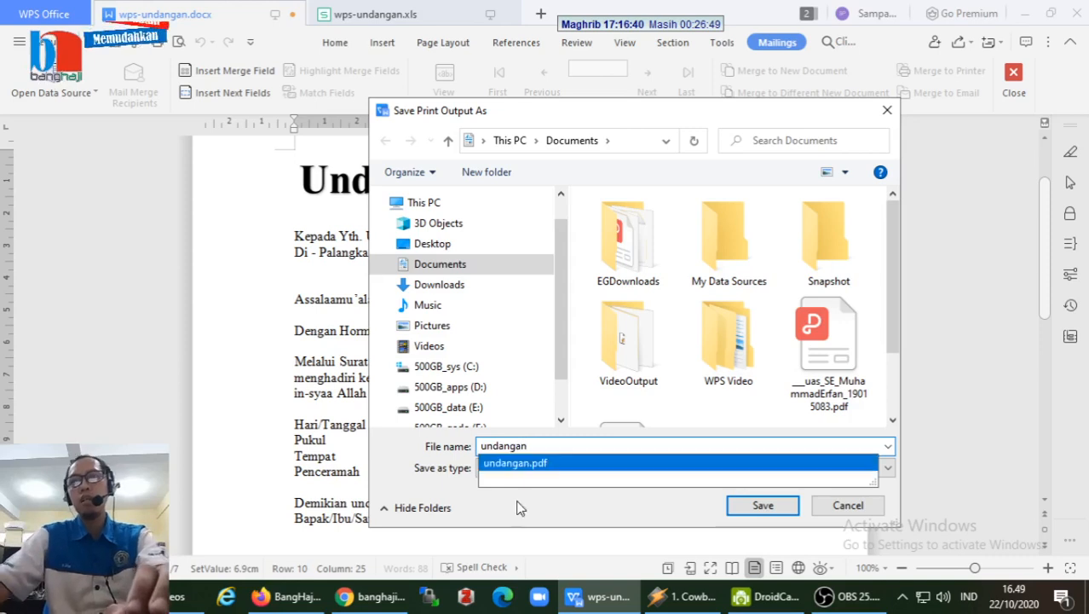
{"action": "left_click", "coordinate": [595, 509]}
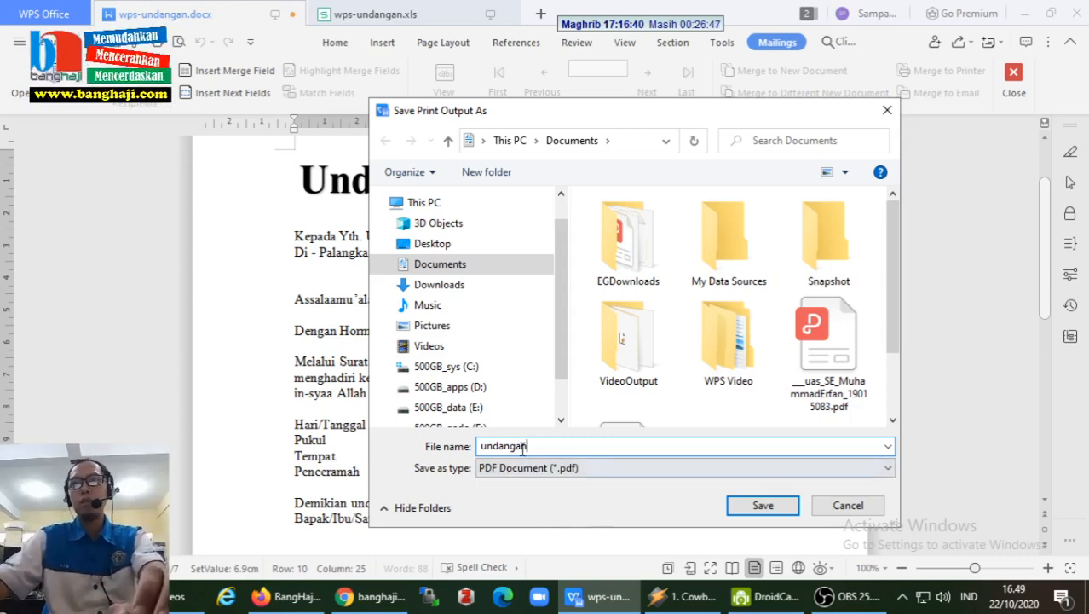
{"action": "left_click", "coordinate": [785, 505]}
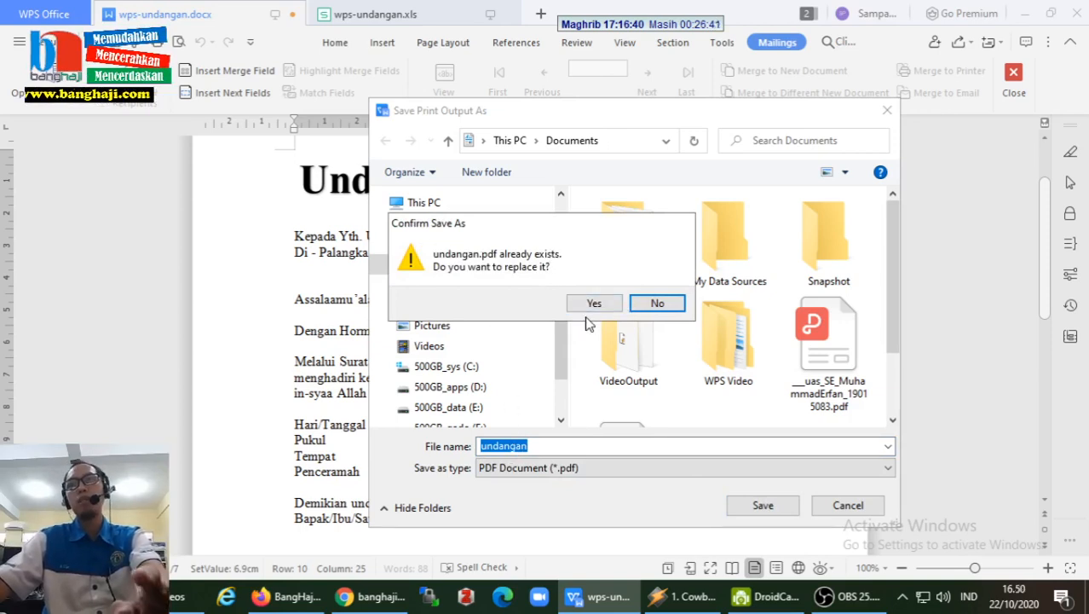
{"action": "left_click", "coordinate": [591, 305]}
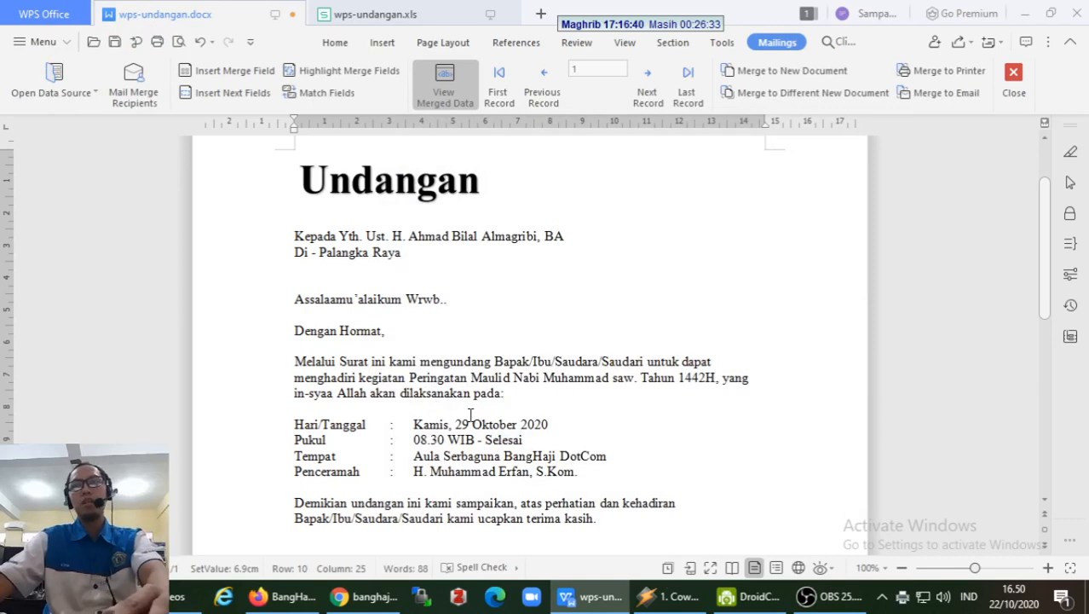
- In a new tab, use PDF > Open PDF to open undangan.pdf from Documents
{"action": "left_click", "coordinate": [540, 16]}
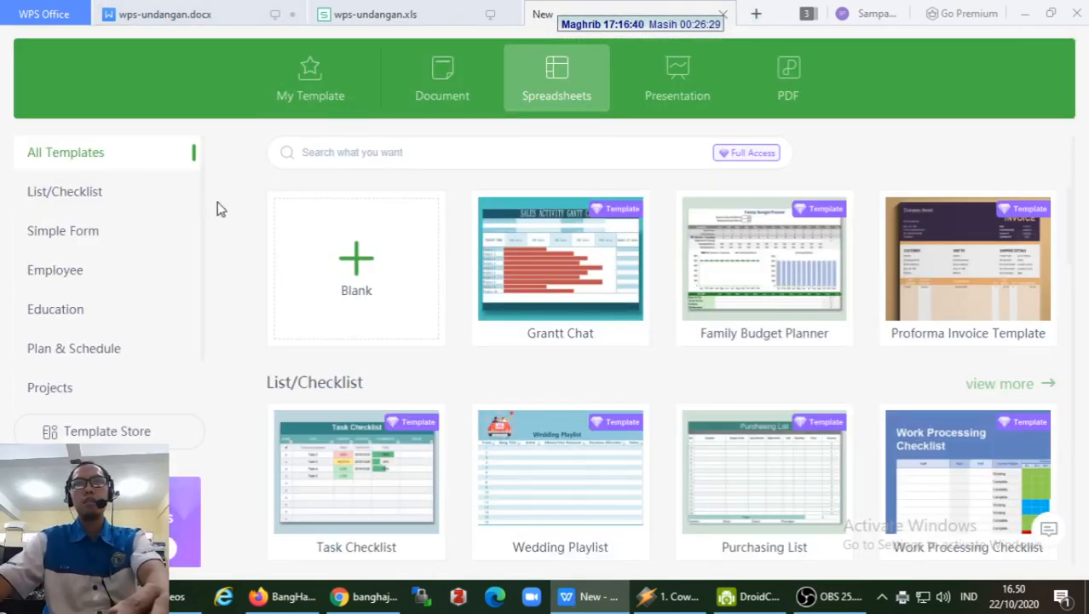
{"action": "left_click", "coordinate": [771, 78]}
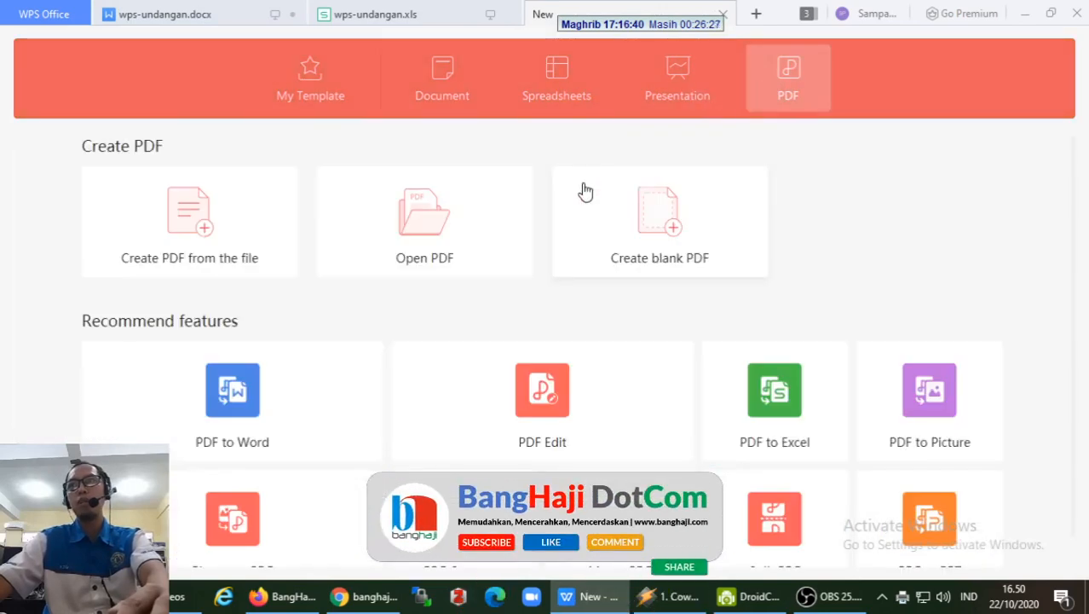
{"action": "left_click", "coordinate": [444, 219]}
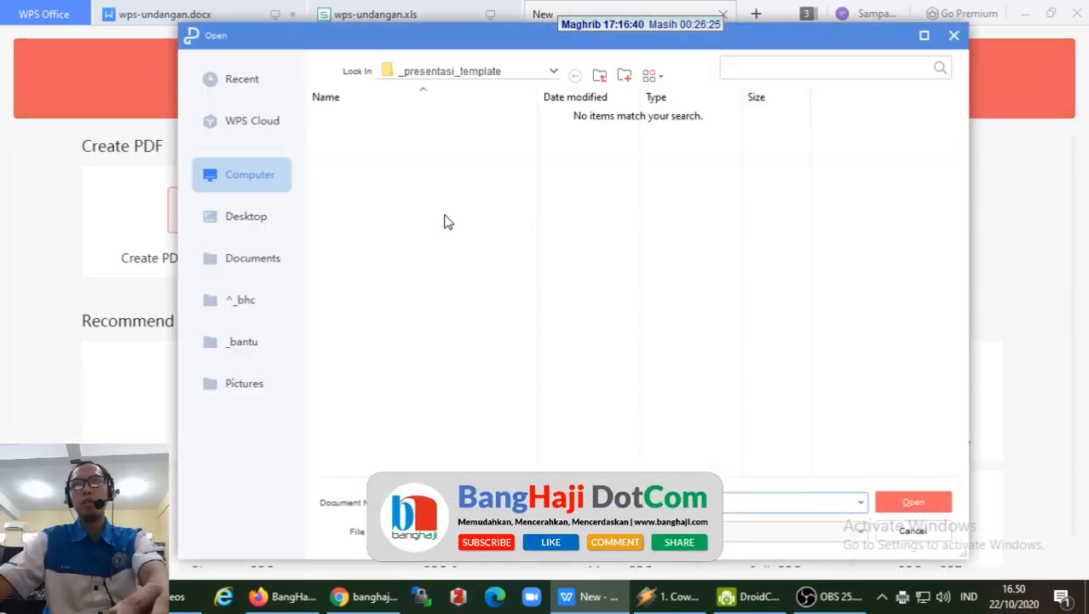
{"action": "left_click", "coordinate": [258, 272]}
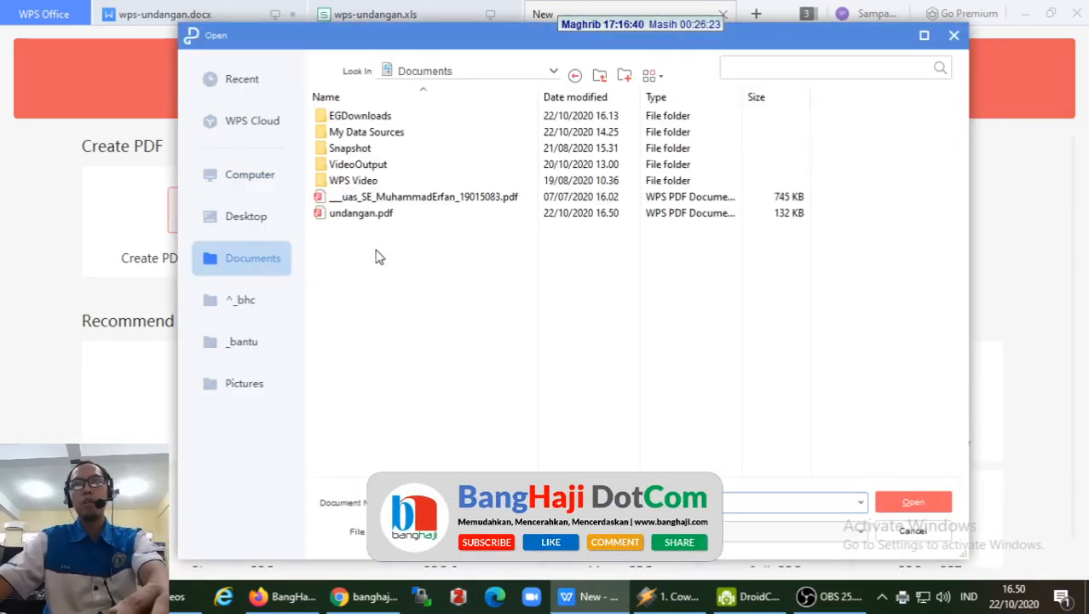
{"action": "left_click", "coordinate": [376, 213]}
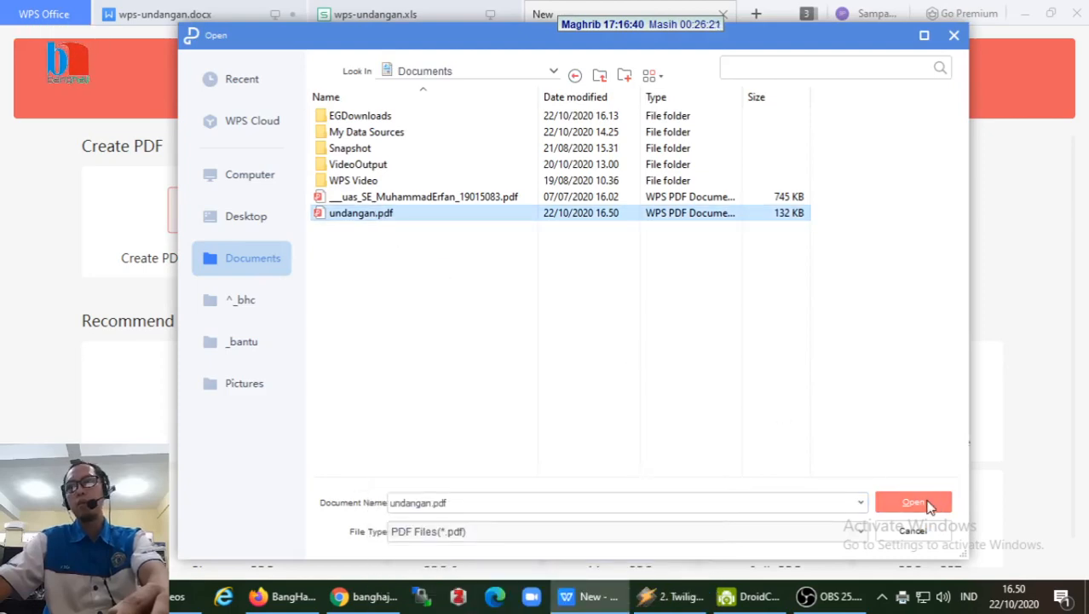
{"action": "left_click", "coordinate": [929, 505]}
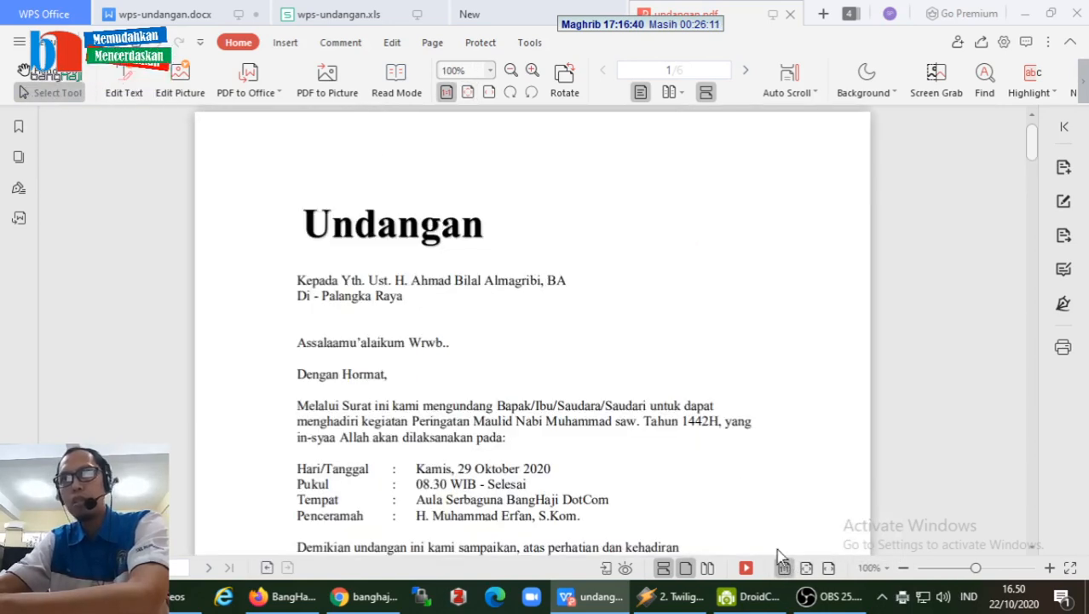
{"action": "left_click", "coordinate": [789, 568]}
{"action": "left_click", "coordinate": [806, 568]}
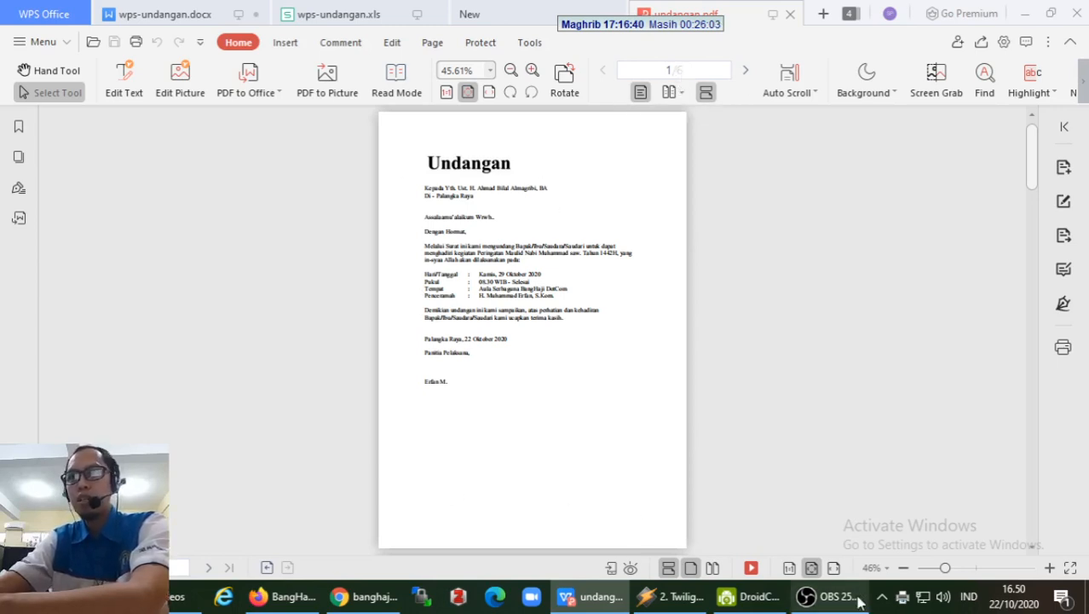
{"action": "left_click", "coordinate": [788, 569]}
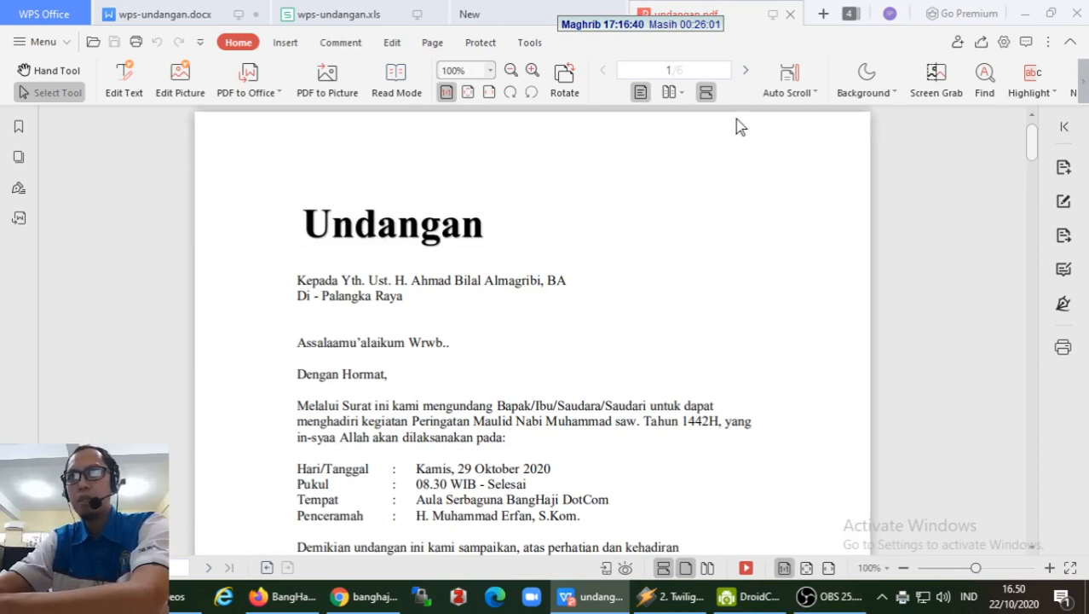
{"action": "left_click", "coordinate": [745, 70]}
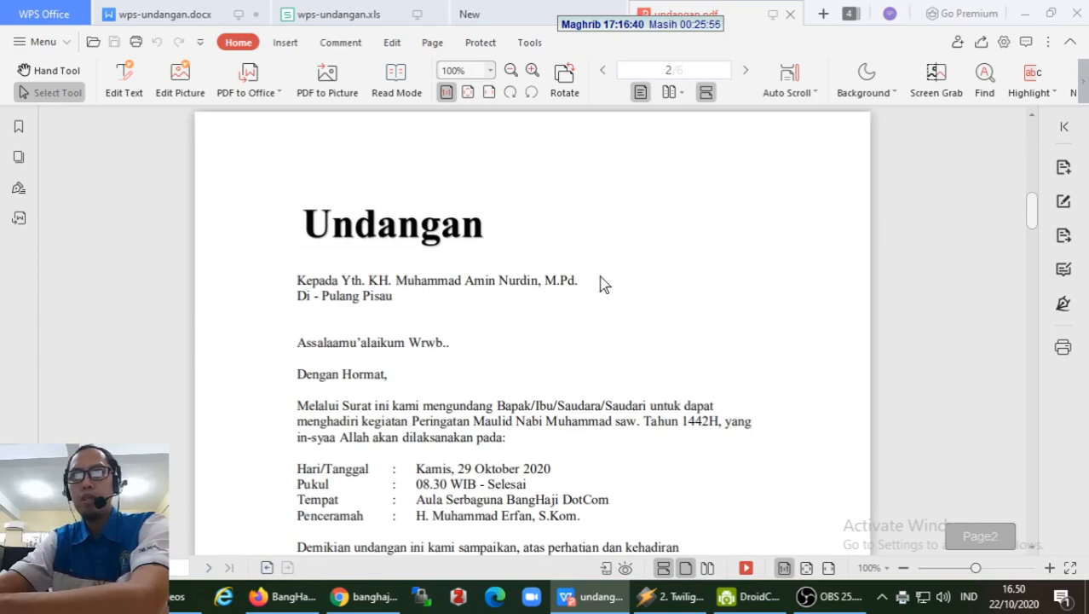
{"action": "left_click", "coordinate": [744, 72]}
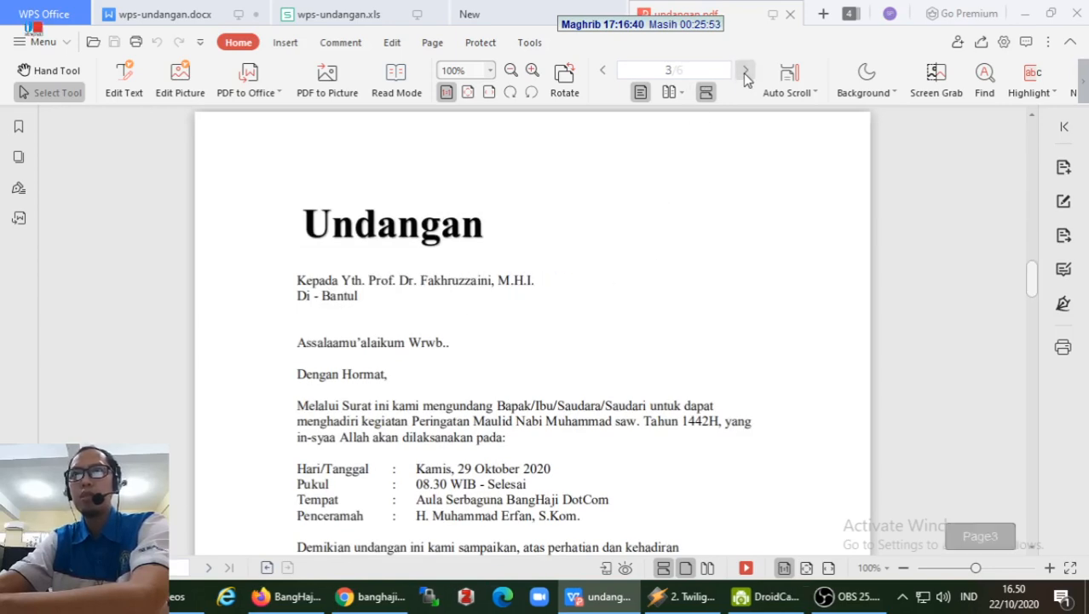
{"action": "left_click", "coordinate": [745, 72]}
{"action": "left_click", "coordinate": [745, 73]}
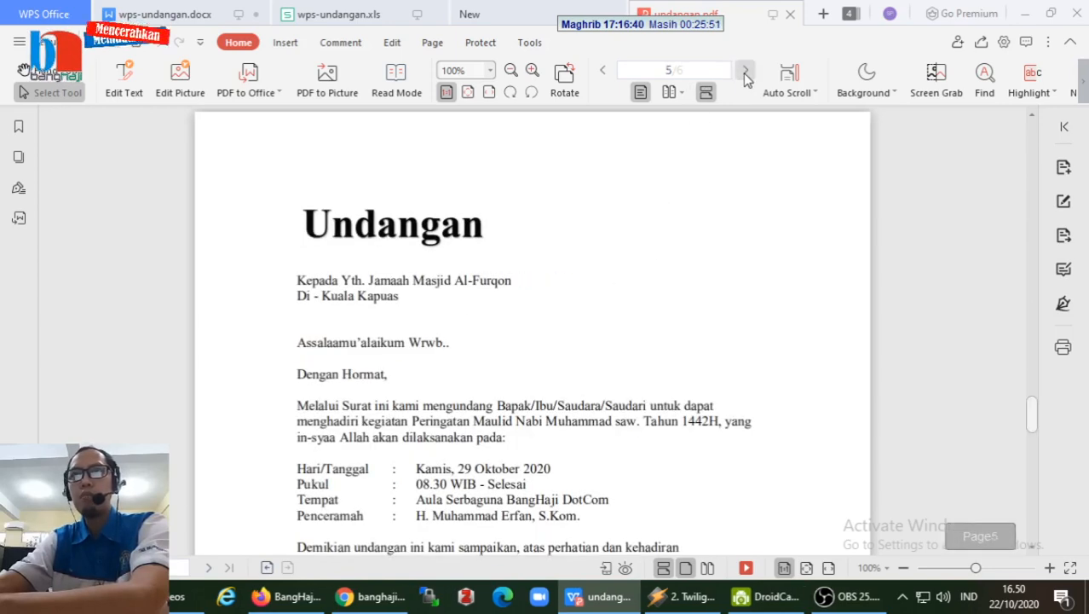
{"action": "left_click", "coordinate": [745, 72]}
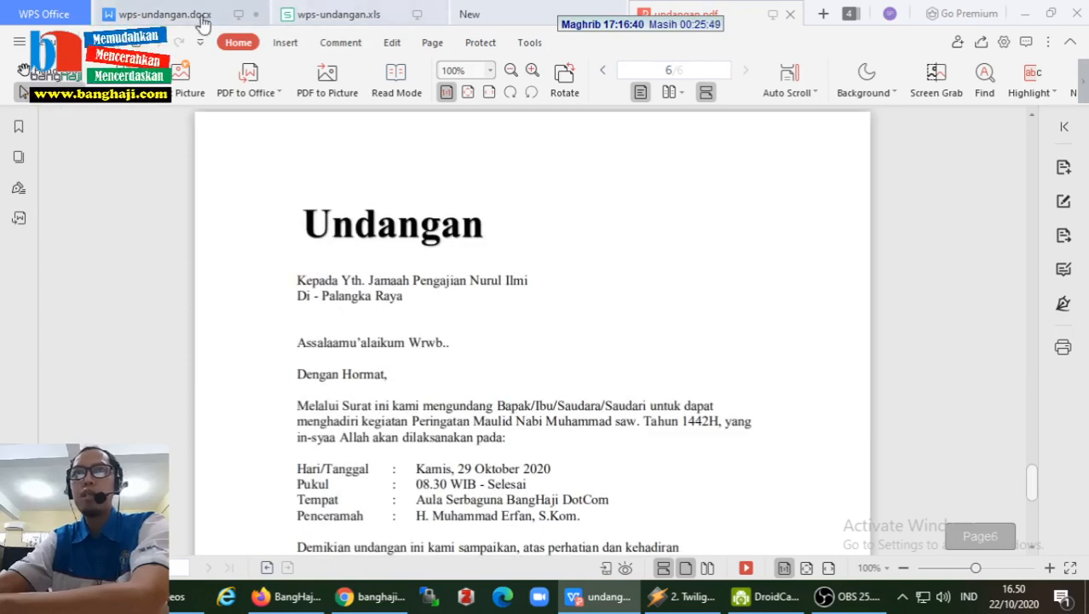
{"action": "left_click", "coordinate": [170, 16]}
{"action": "scroll", "coordinate": [367, 302], "scroll_direction": "up", "scroll_amount": 2}
{"action": "scroll", "coordinate": [366, 303], "scroll_direction": "down", "scroll_amount": 10}
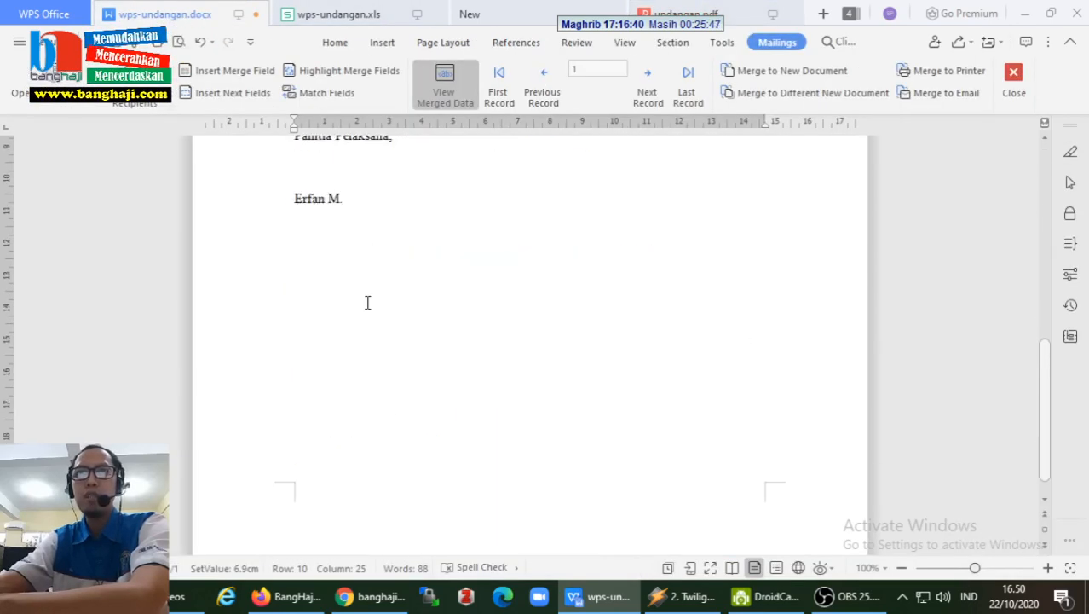
{"action": "scroll", "coordinate": [367, 302], "scroll_direction": "up", "scroll_amount": 5}
{"action": "scroll", "coordinate": [368, 303], "scroll_direction": "up", "scroll_amount": 6}
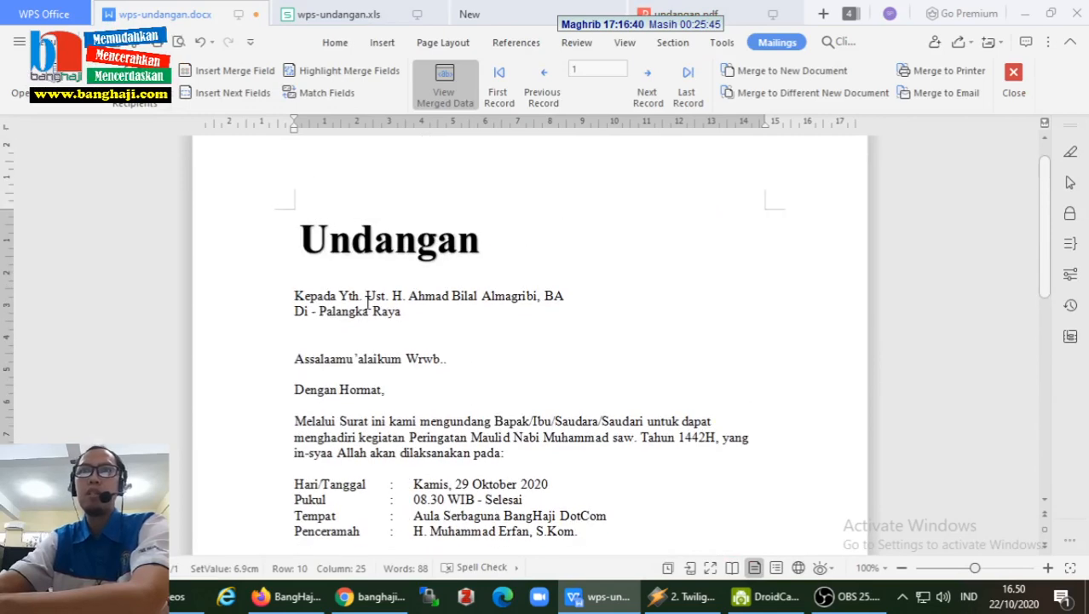
{"action": "scroll", "coordinate": [368, 302], "scroll_direction": "down", "scroll_amount": 10}
{"action": "scroll", "coordinate": [369, 303], "scroll_direction": "up", "scroll_amount": 10}
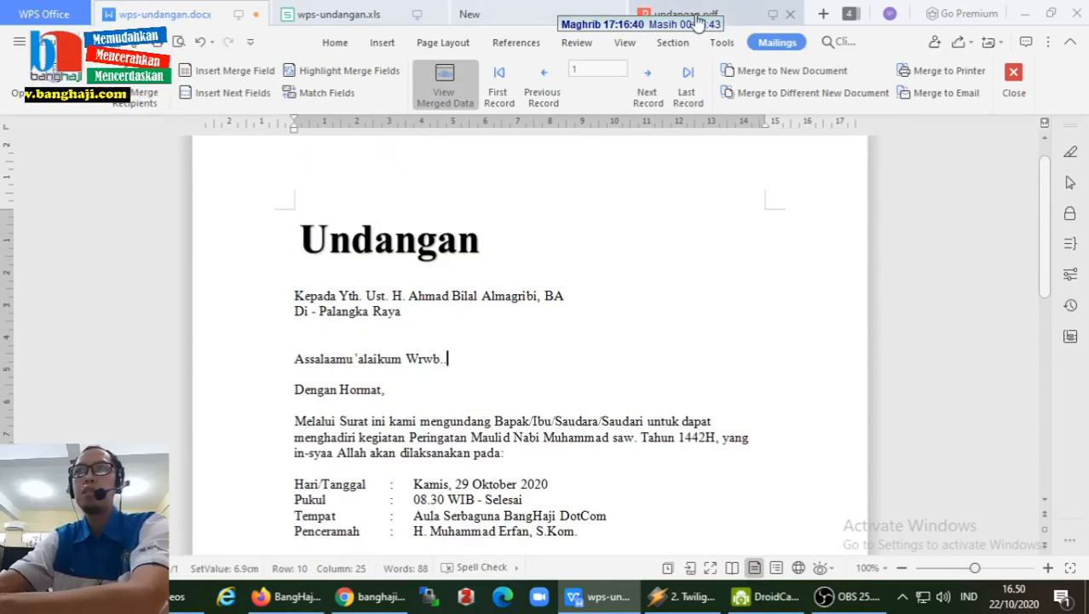
{"action": "left_click", "coordinate": [695, 15]}
{"action": "scroll", "coordinate": [547, 370], "scroll_direction": "down", "scroll_amount": 3}
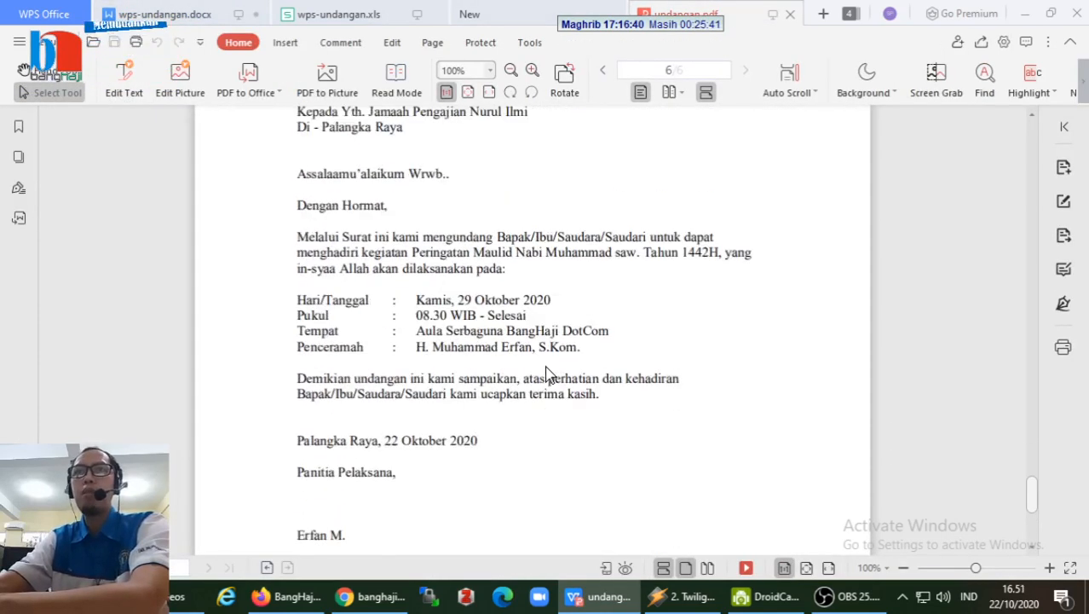
{"action": "scroll", "coordinate": [565, 362], "scroll_direction": "up", "scroll_amount": 2}
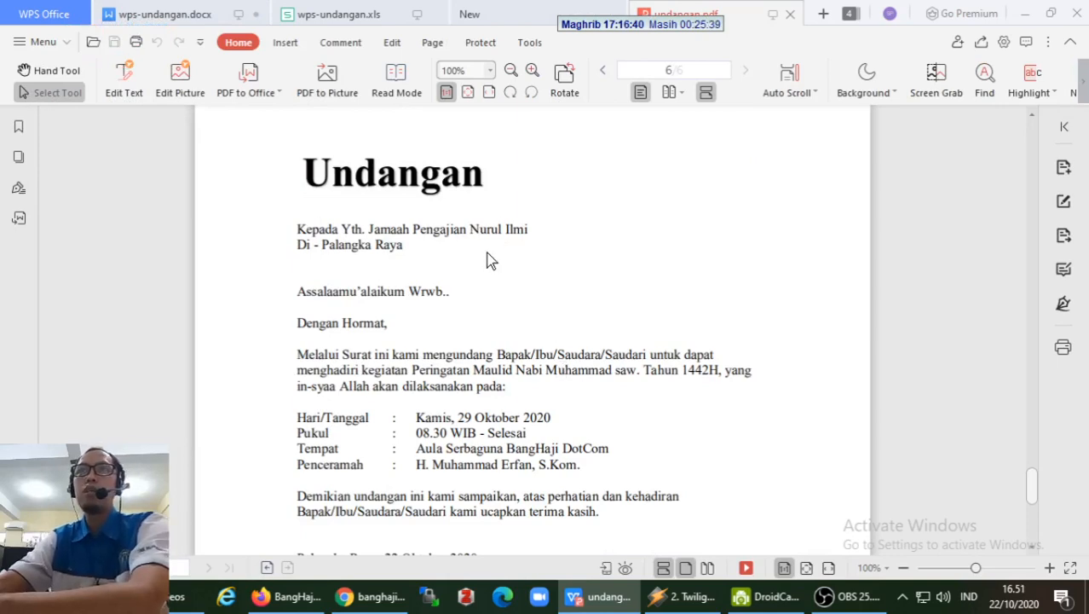
{"action": "scroll", "coordinate": [538, 317], "scroll_direction": "down", "scroll_amount": 6}
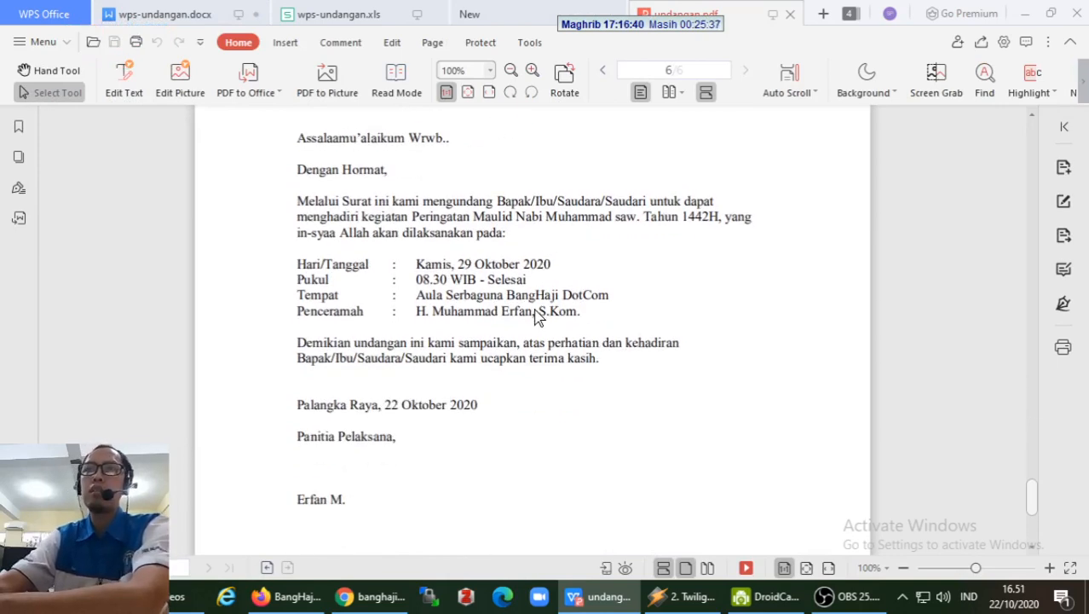
{"action": "scroll", "coordinate": [539, 317], "scroll_direction": "up", "scroll_amount": 3}
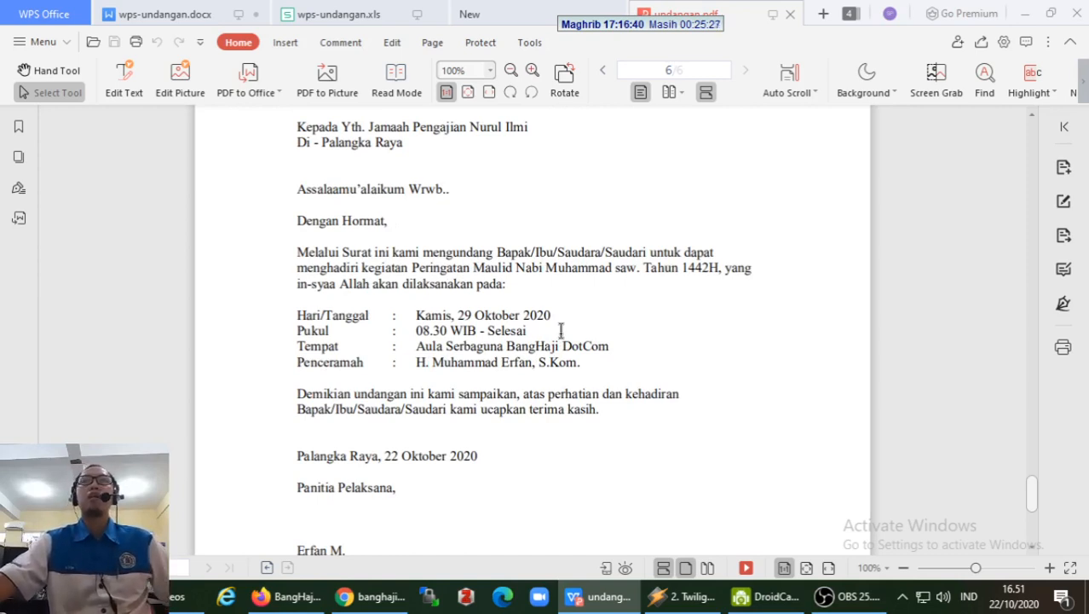
{"action": "scroll", "coordinate": [561, 332], "scroll_direction": "up", "scroll_amount": 3}
{"action": "scroll", "coordinate": [561, 341], "scroll_direction": "up", "scroll_amount": 3}
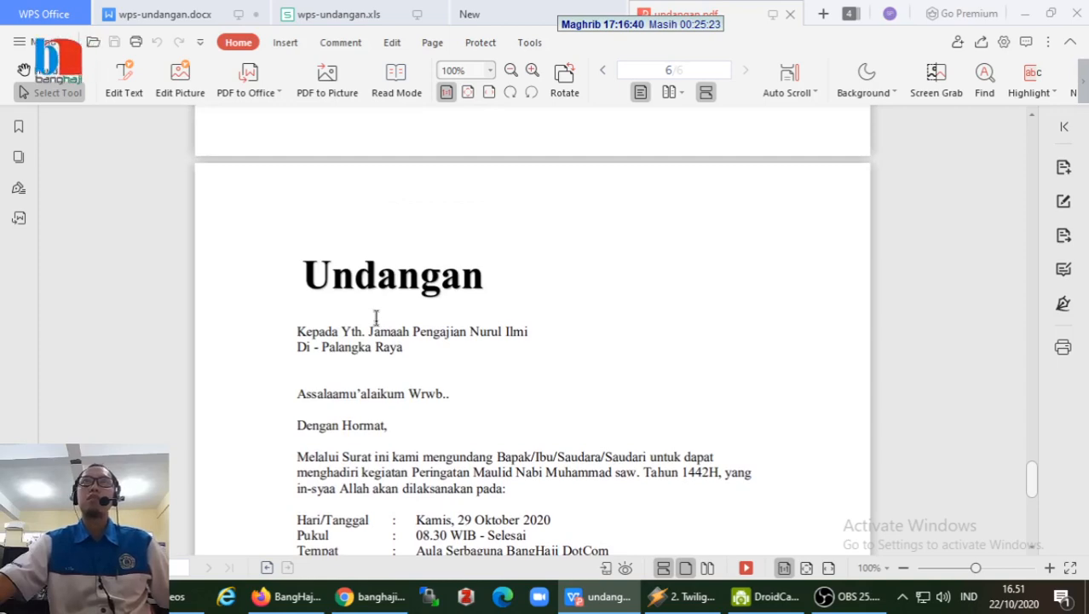
{"action": "scroll", "coordinate": [376, 317], "scroll_direction": "up", "scroll_amount": 15}
{"action": "scroll", "coordinate": [376, 317], "scroll_direction": "up", "scroll_amount": 20}
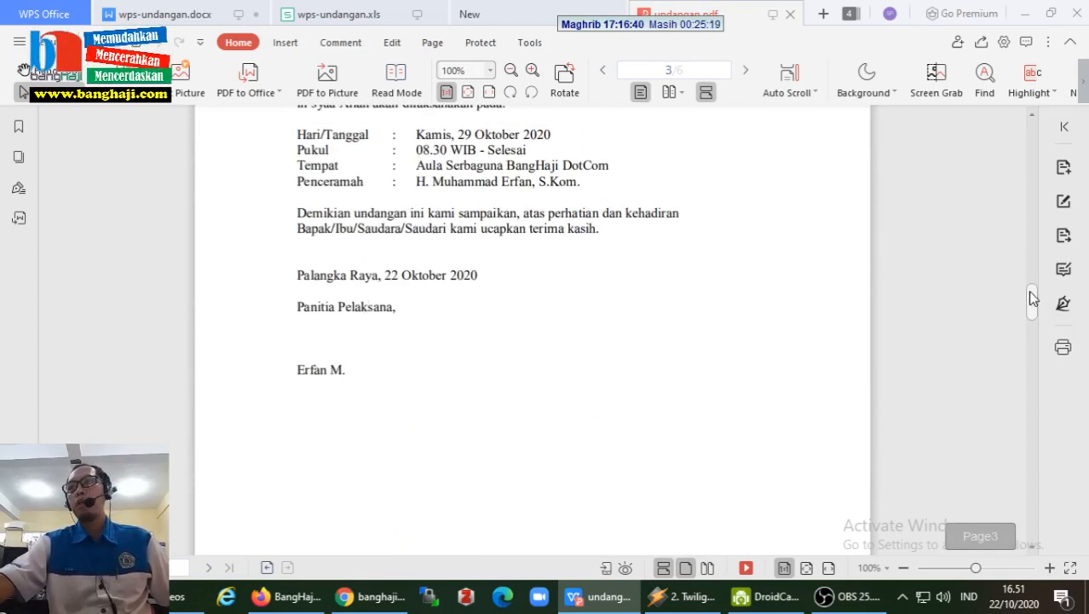
{"action": "left_click_drag", "start_coordinate": [1030, 297], "coordinate": [1038, 122]}
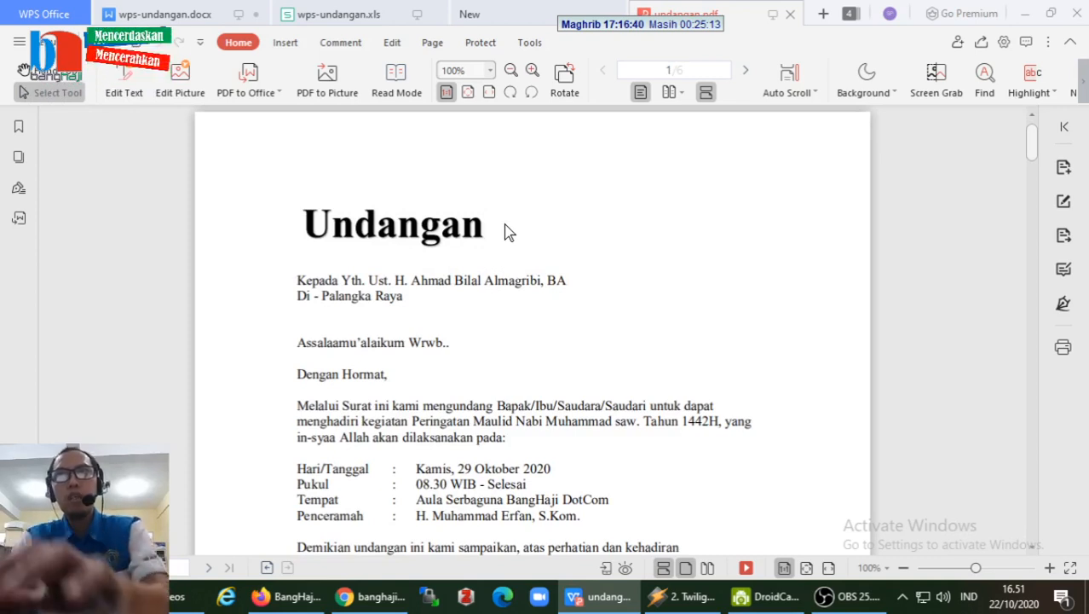
- Close the undangan.pdf tab, then save the wps-undangan.docx letter
{"action": "left_click", "coordinate": [790, 15]}
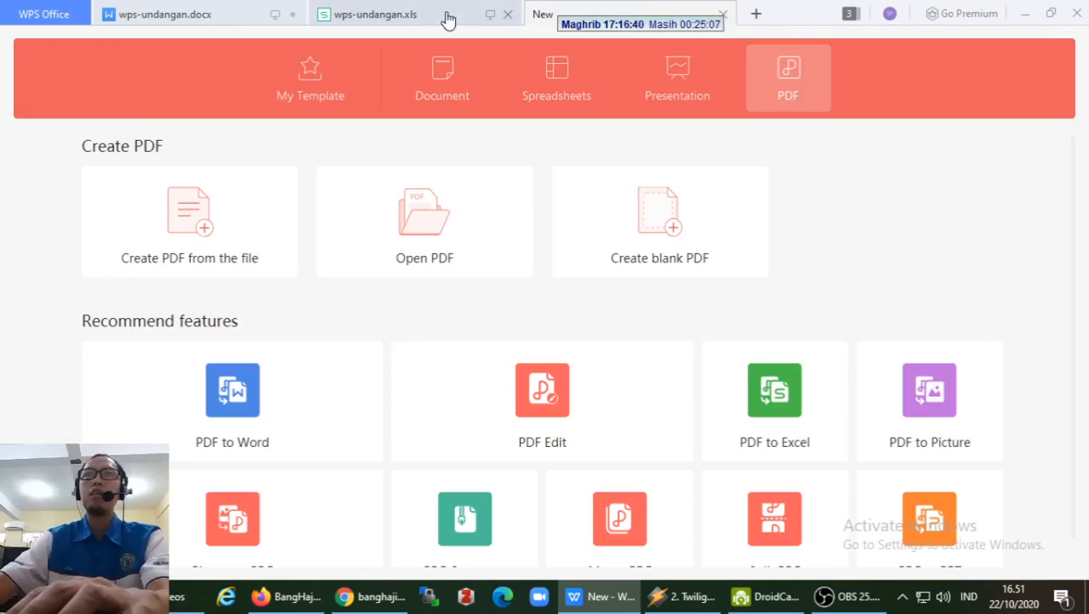
{"action": "left_click", "coordinate": [219, 19]}
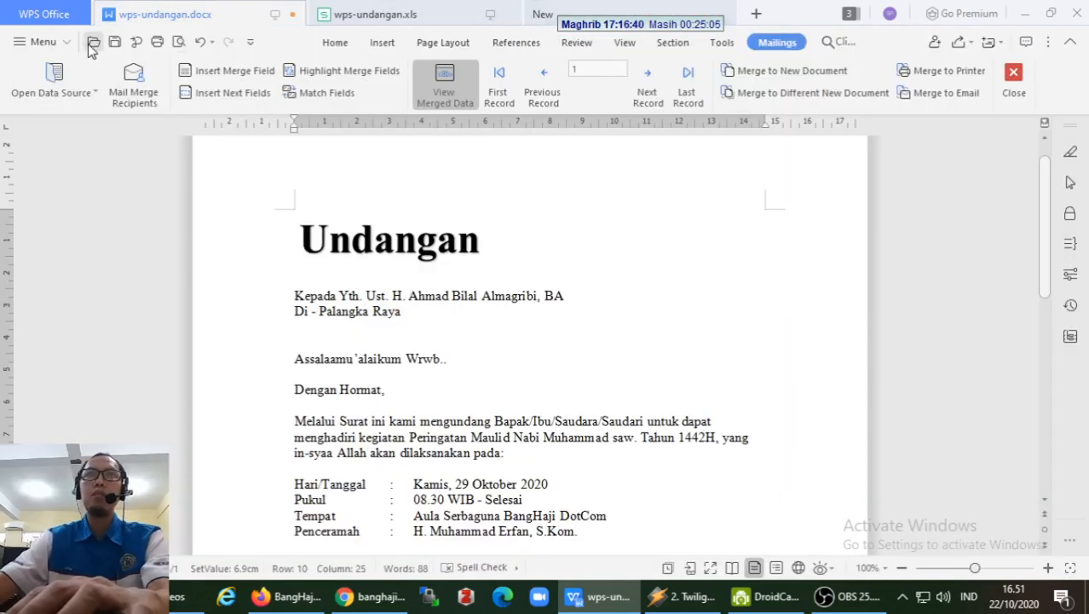
{"action": "left_click", "coordinate": [116, 43]}
{"action": "scroll", "coordinate": [576, 341], "scroll_direction": "down", "scroll_amount": 2}
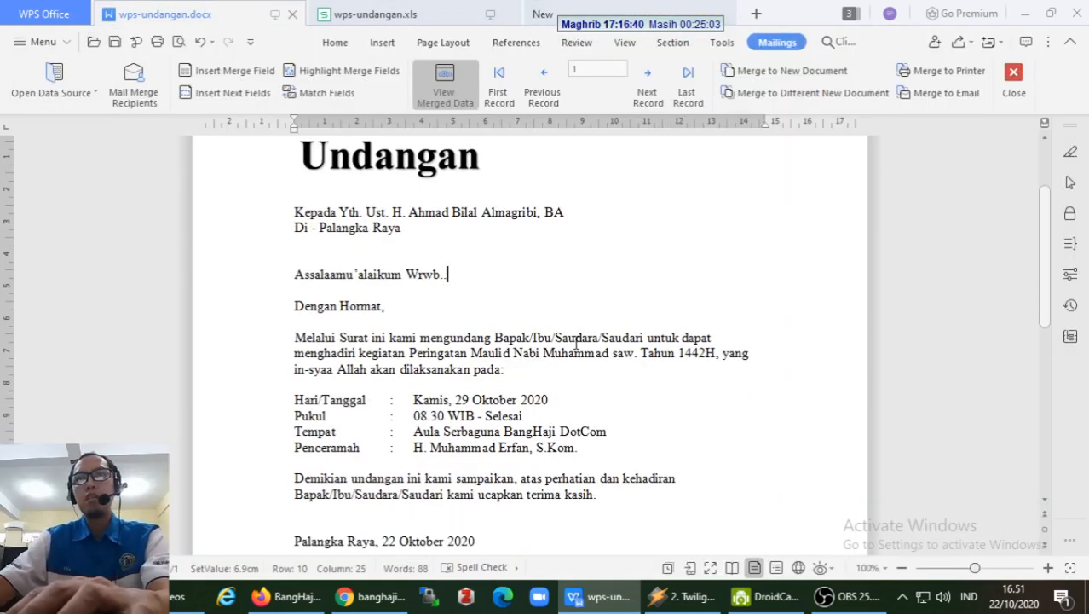
{"action": "scroll", "coordinate": [577, 341], "scroll_direction": "up", "scroll_amount": 1}
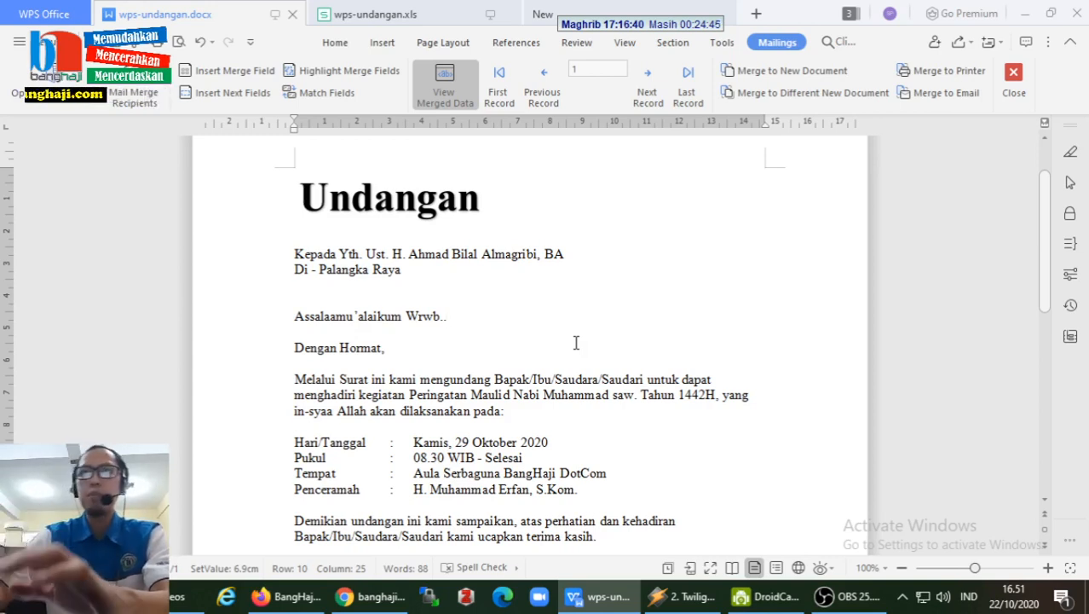
- Check the letter text by selecting the addressee, city, 'Kamis' and the time '08.30'
{"action": "left_click", "coordinate": [427, 254]}
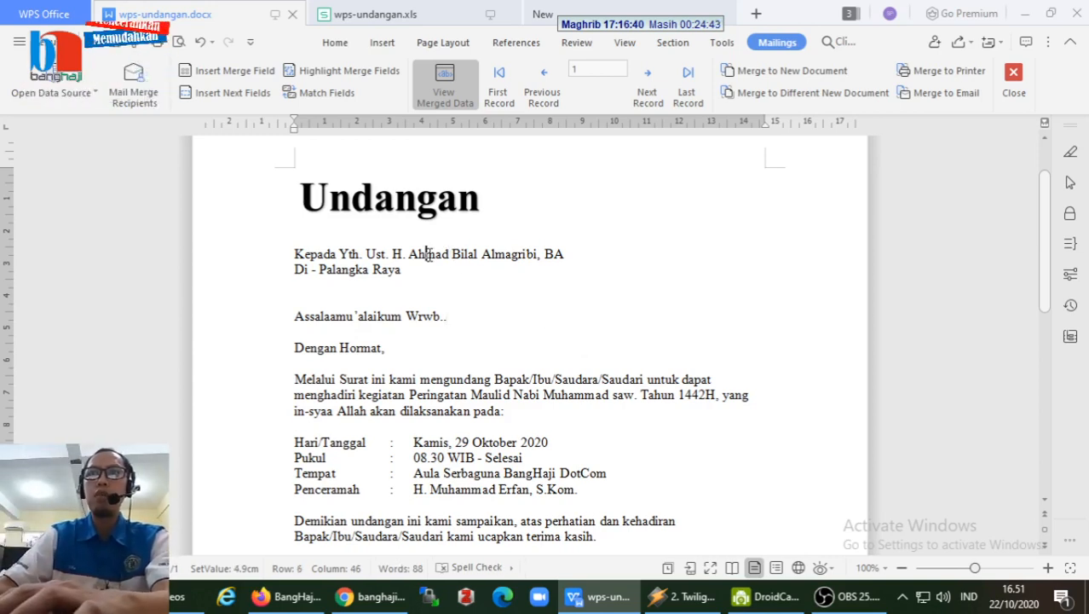
{"action": "left_click", "coordinate": [357, 270]}
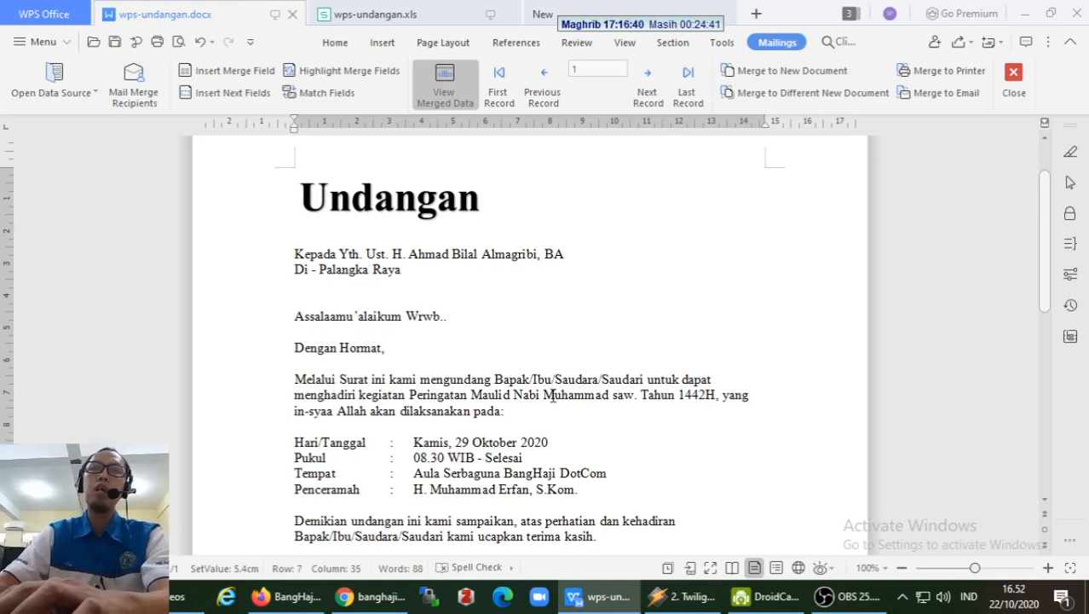
{"action": "scroll", "coordinate": [545, 392], "scroll_direction": "down", "scroll_amount": 2}
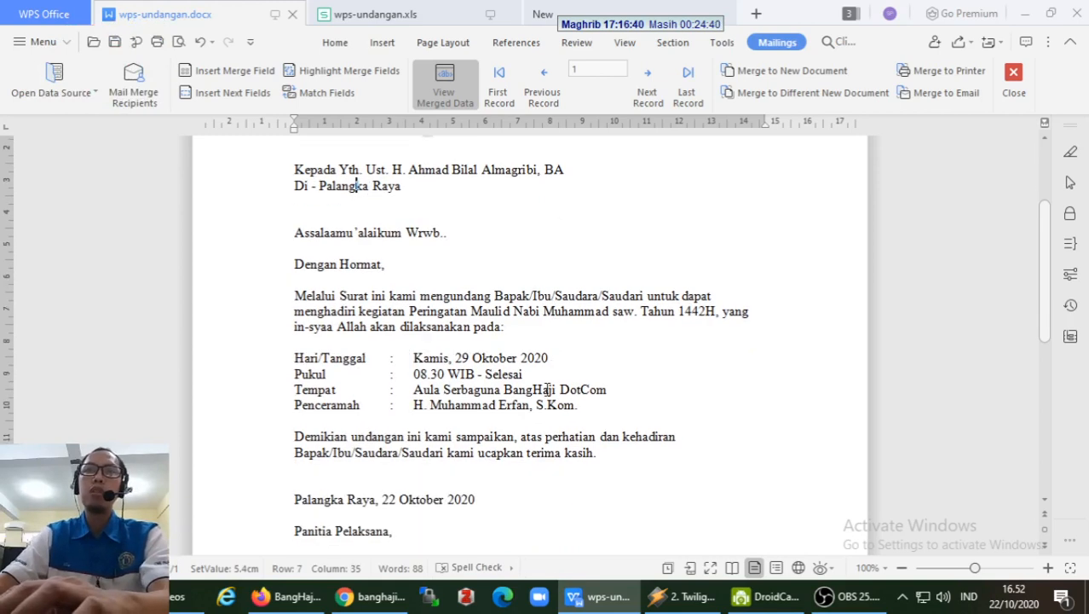
{"action": "double_click", "coordinate": [426, 359]}
{"action": "left_click", "coordinate": [499, 358]}
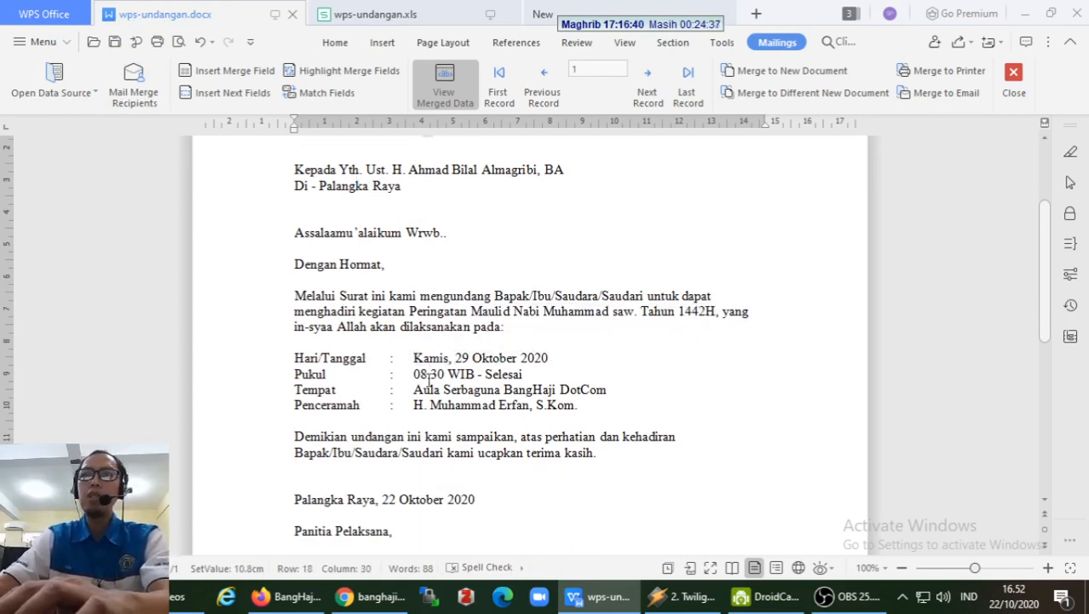
{"action": "left_click_drag", "start_coordinate": [416, 374], "coordinate": [444, 374]}
{"action": "left_click", "coordinate": [430, 392]}
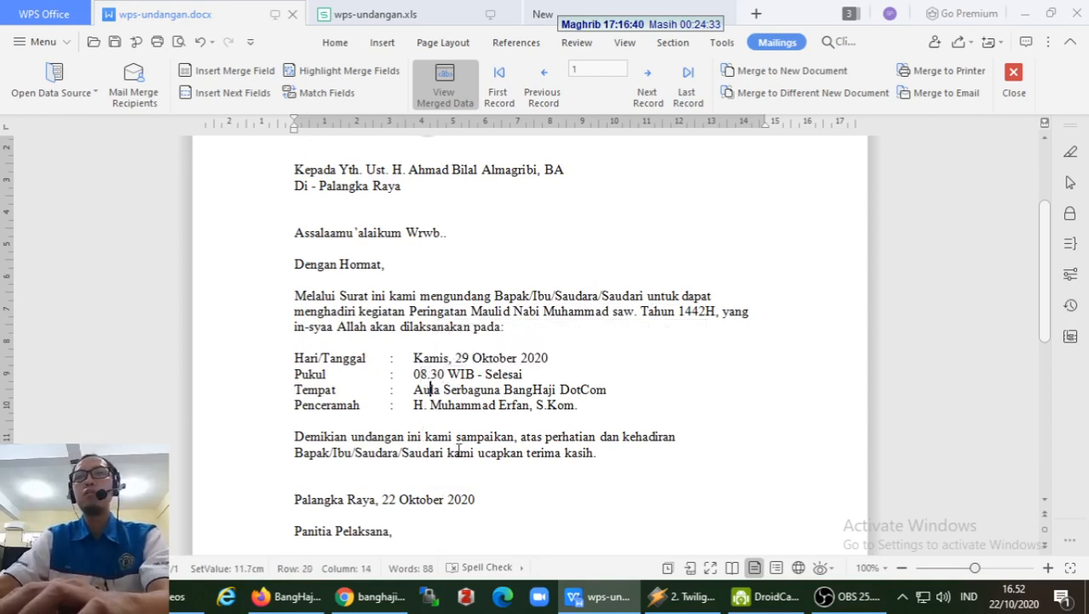
{"action": "scroll", "coordinate": [458, 450], "scroll_direction": "down", "scroll_amount": 1}
{"action": "scroll", "coordinate": [458, 450], "scroll_direction": "up", "scroll_amount": 1}
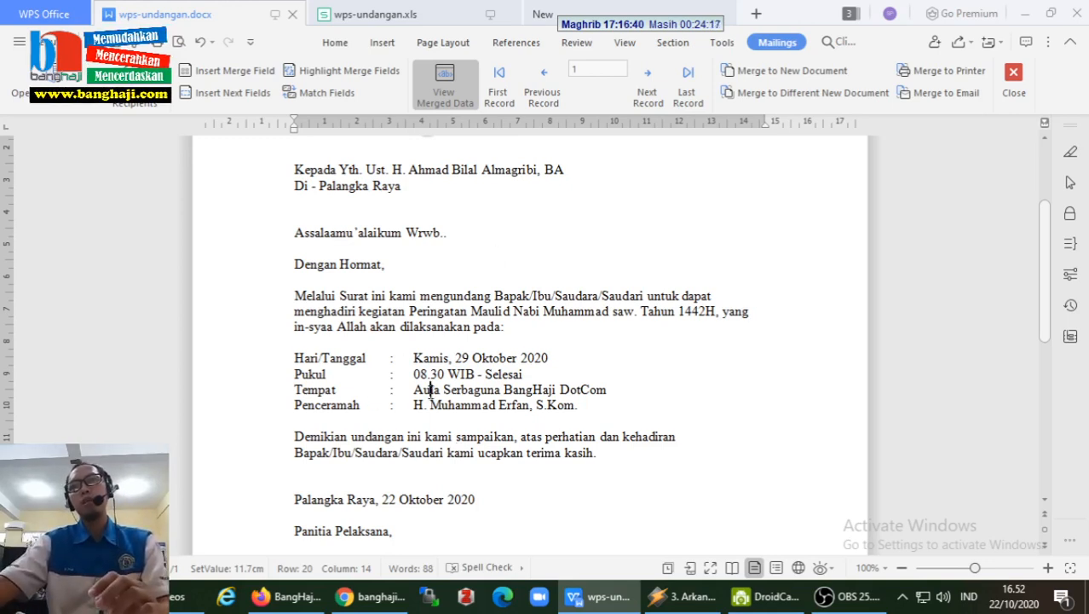
- Select the venue 'Aula Serbaguna BangHaji DotCom' and 'Kamis', then switch to wps-undangan.xls at cell C1
{"action": "left_click_drag", "start_coordinate": [430, 390], "coordinate": [546, 356]}
{"action": "left_click", "coordinate": [415, 389]}
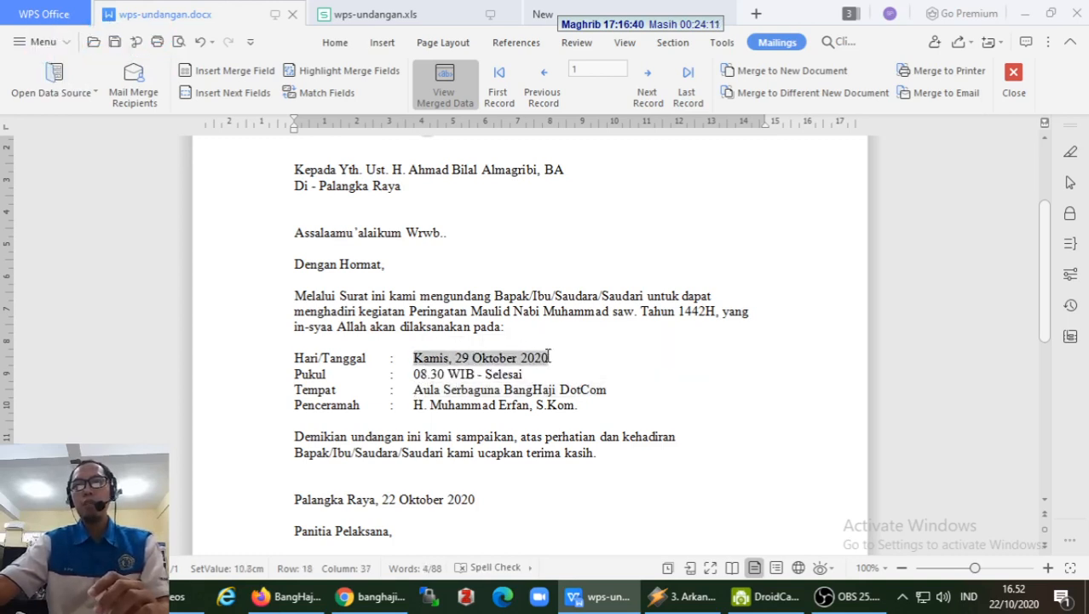
{"action": "left_click", "coordinate": [442, 359]}
{"action": "left_click_drag", "start_coordinate": [414, 355], "coordinate": [449, 356]}
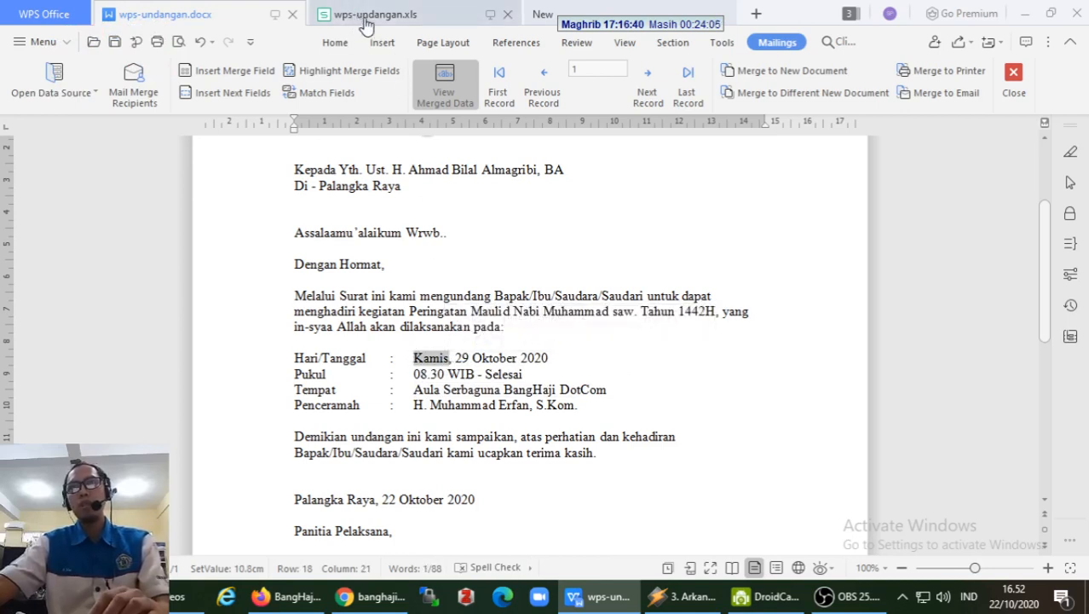
{"action": "mouse_move", "coordinate": [366, 25]}
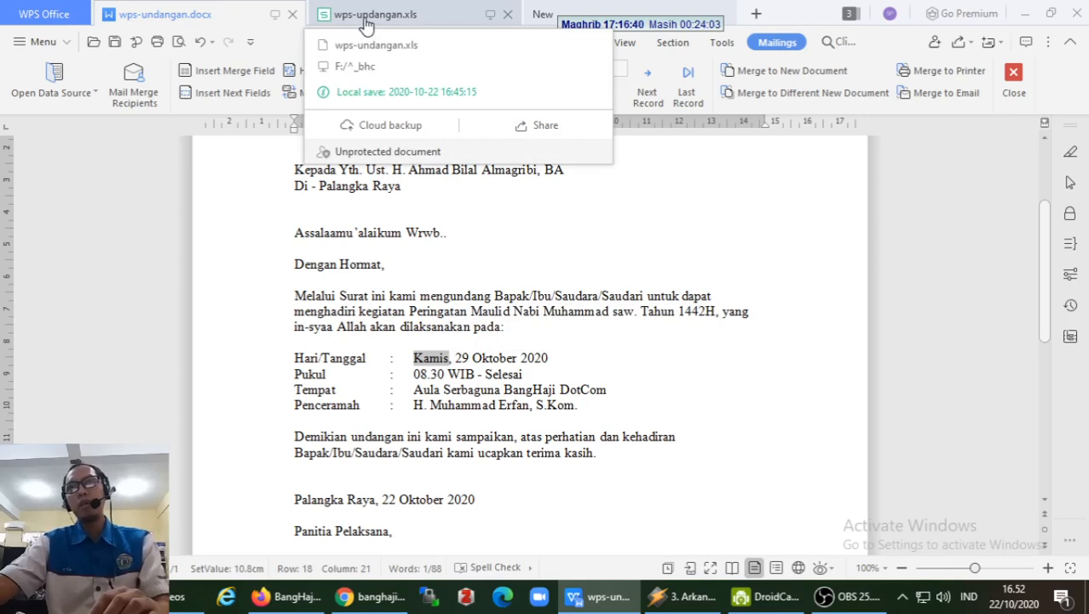
{"action": "left_click", "coordinate": [429, 358]}
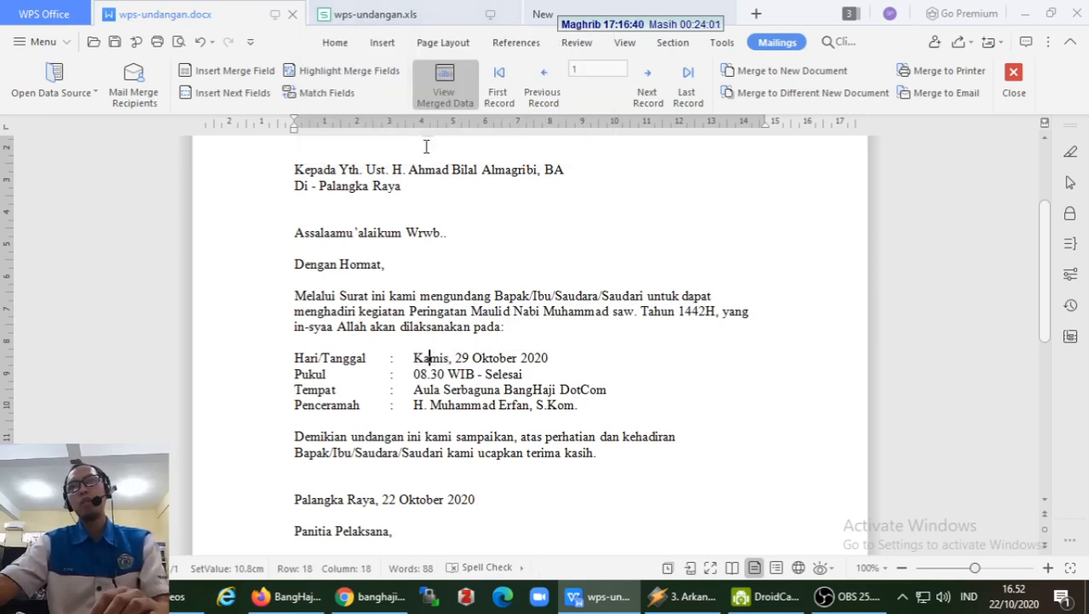
{"action": "left_click", "coordinate": [413, 17]}
{"action": "left_click", "coordinate": [445, 176]}
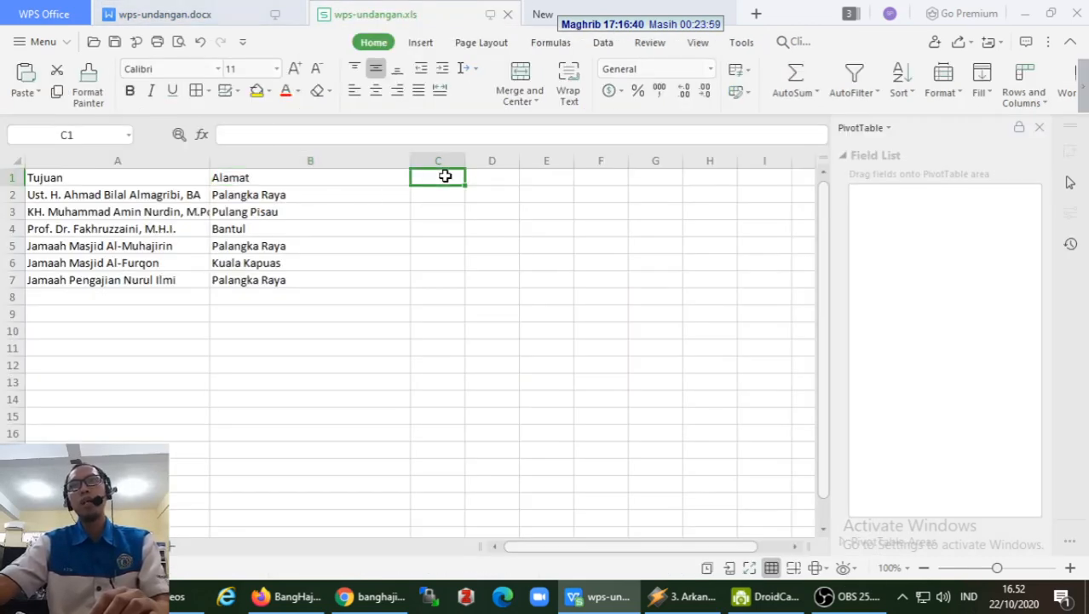
- Check cells D1 and E1 of the recipient list, then return to wps-undangan.docx
{"action": "left_click", "coordinate": [496, 176]}
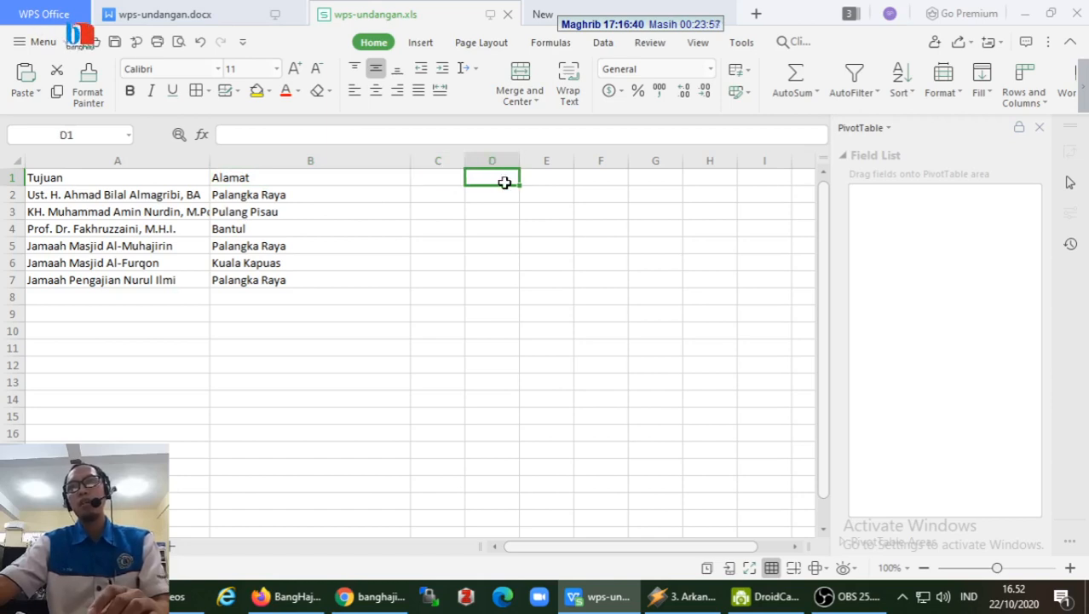
{"action": "left_click", "coordinate": [550, 174]}
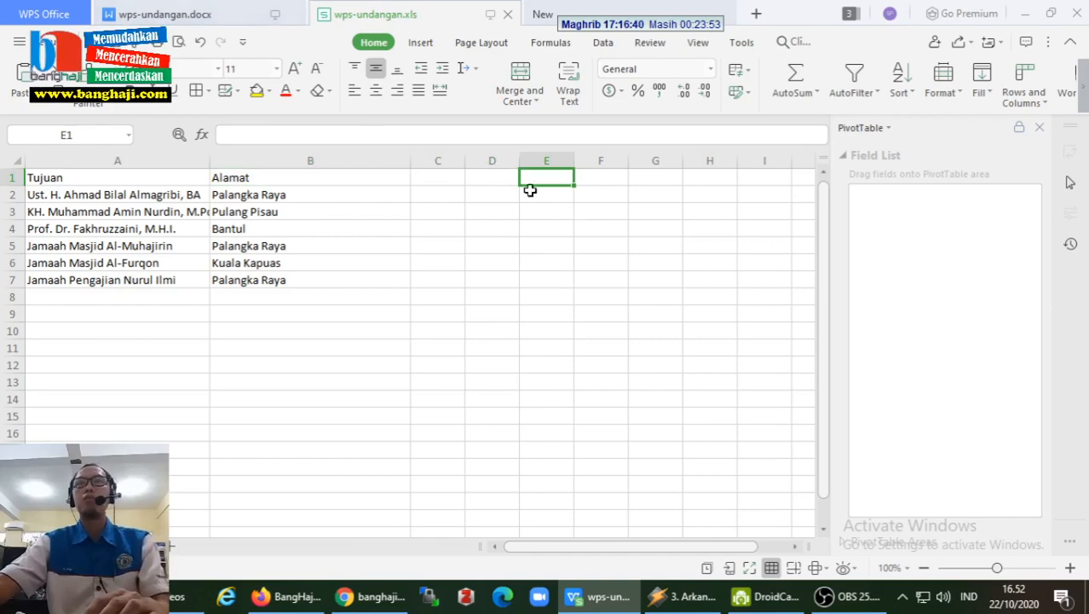
{"action": "left_click", "coordinate": [500, 179]}
{"action": "left_click", "coordinate": [217, 30]}
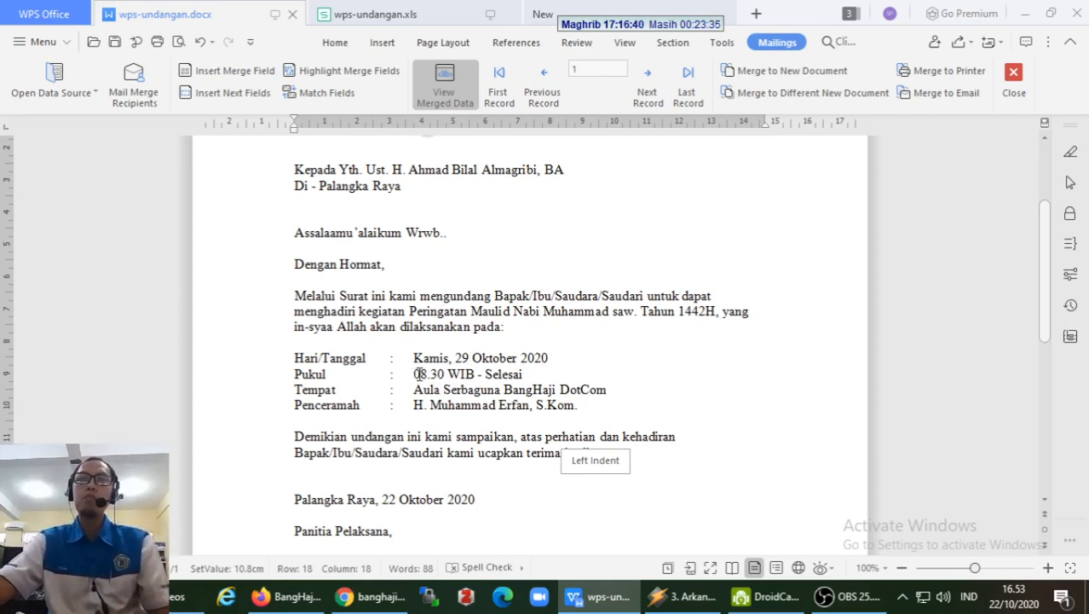
{"action": "left_click", "coordinate": [414, 358]}
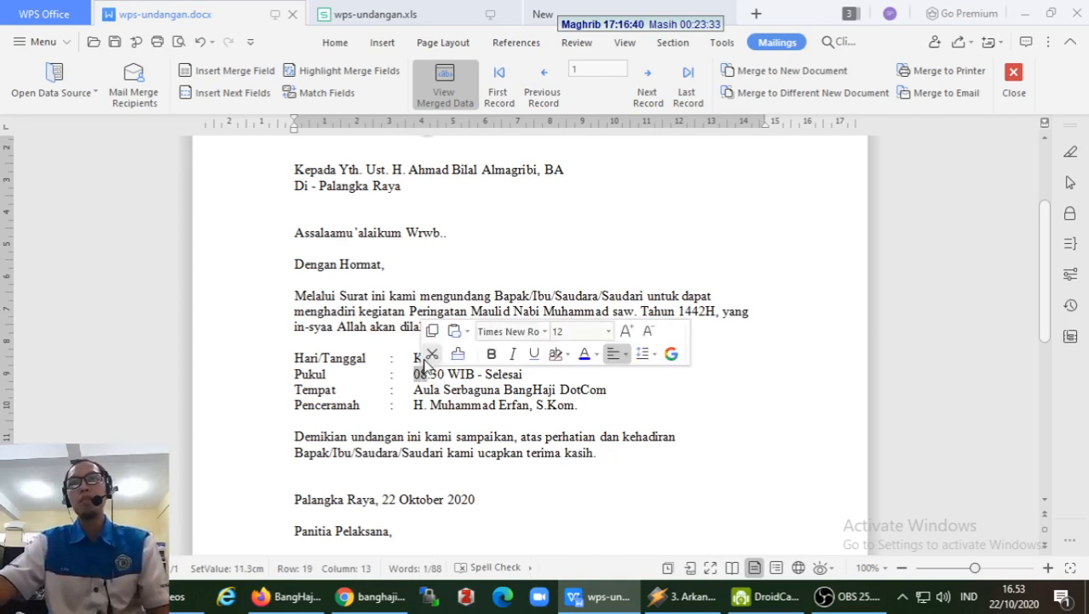
{"action": "left_click_drag", "start_coordinate": [418, 357], "coordinate": [451, 360]}
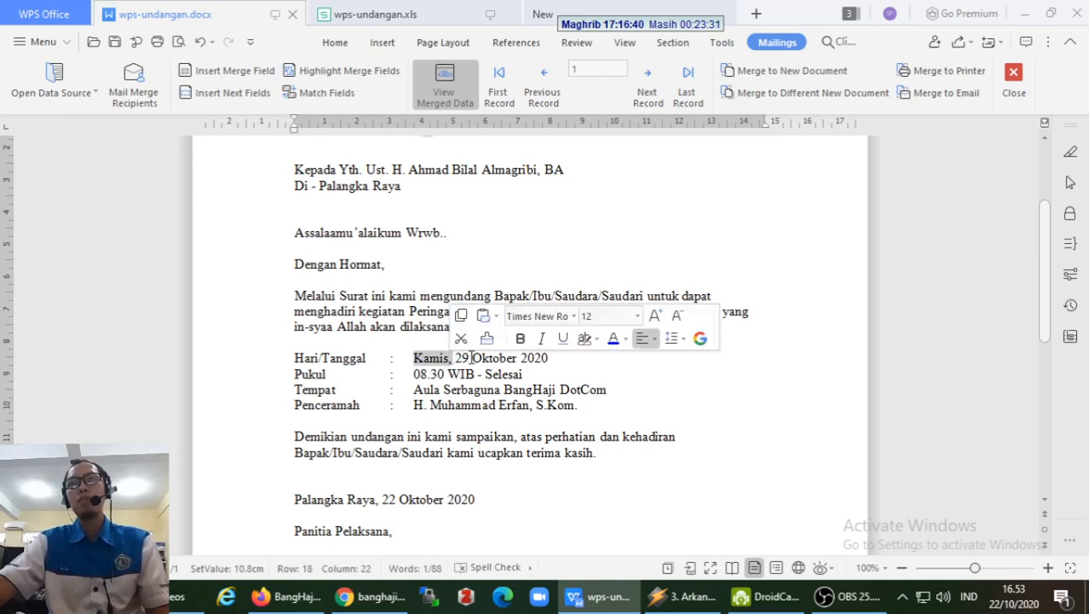
{"action": "left_click", "coordinate": [456, 358]}
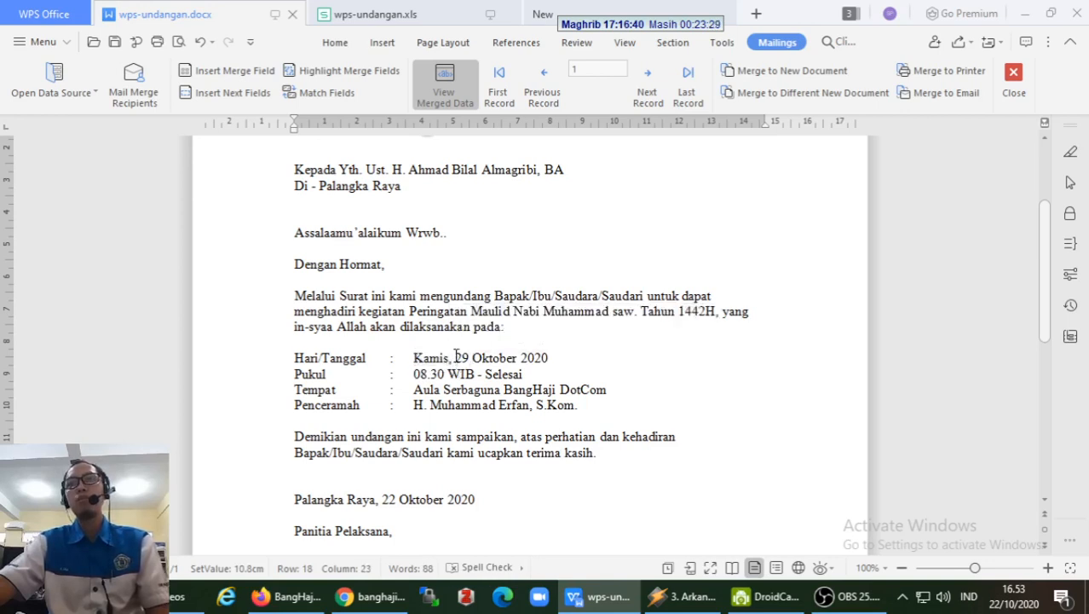
{"action": "left_click_drag", "start_coordinate": [455, 358], "coordinate": [549, 359]}
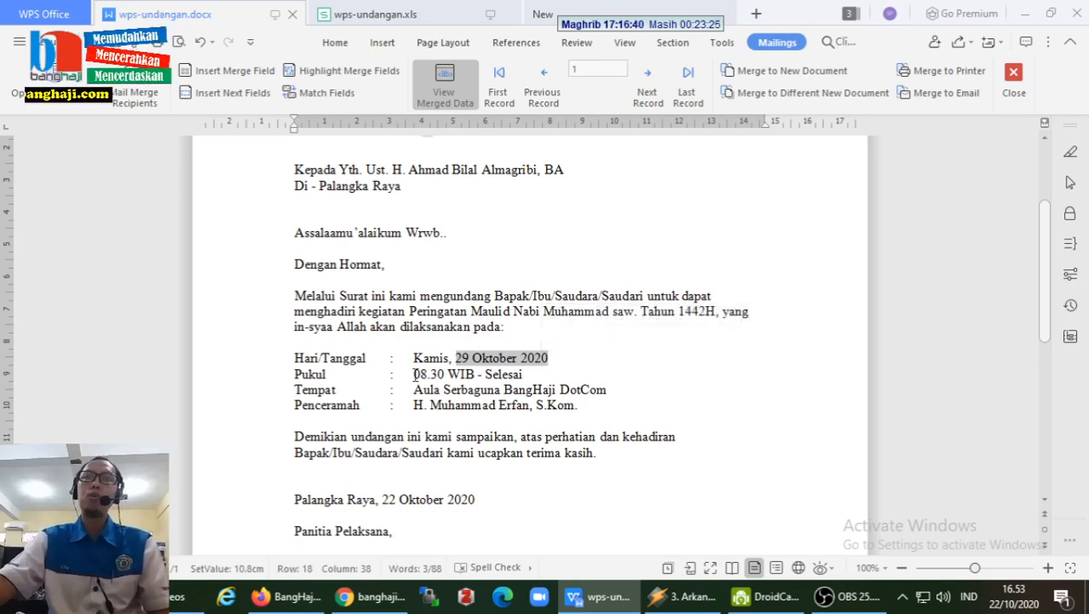
{"action": "left_click_drag", "start_coordinate": [414, 374], "coordinate": [445, 375]}
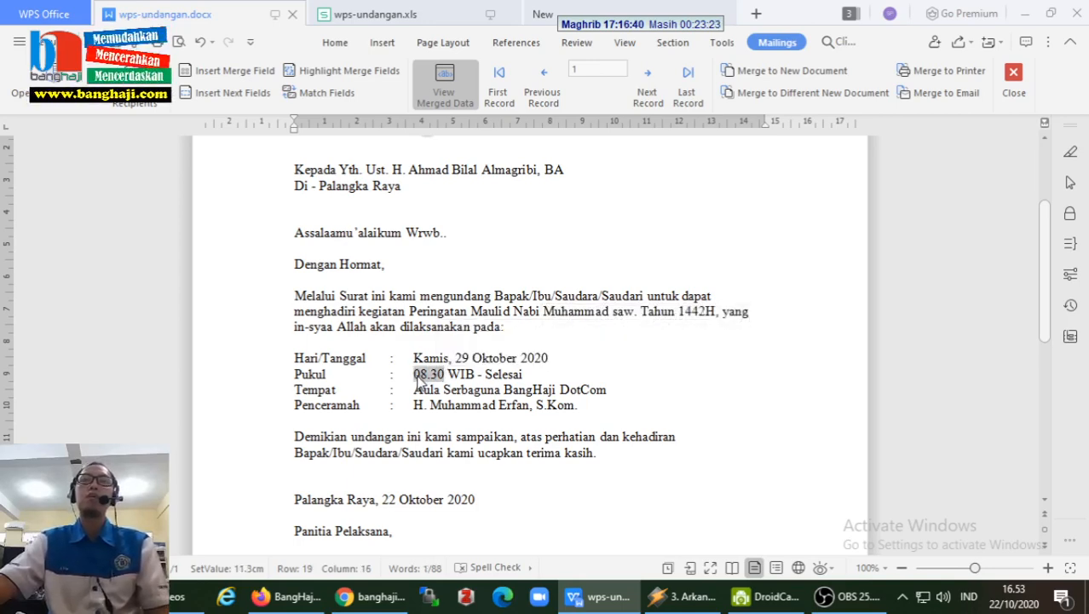
{"action": "left_click", "coordinate": [380, 17]}
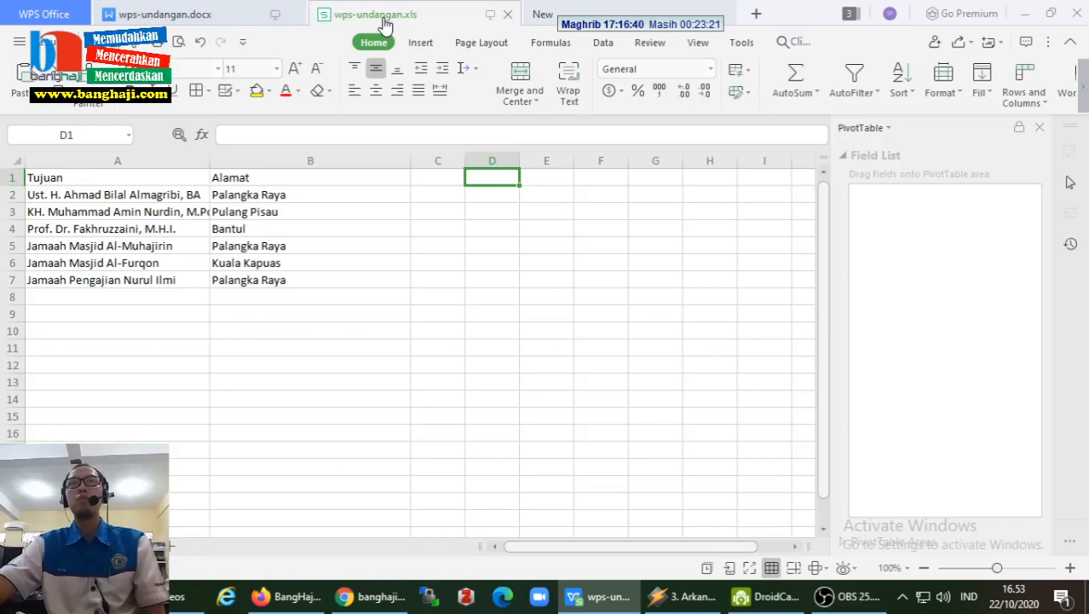
{"action": "left_click", "coordinate": [431, 177]}
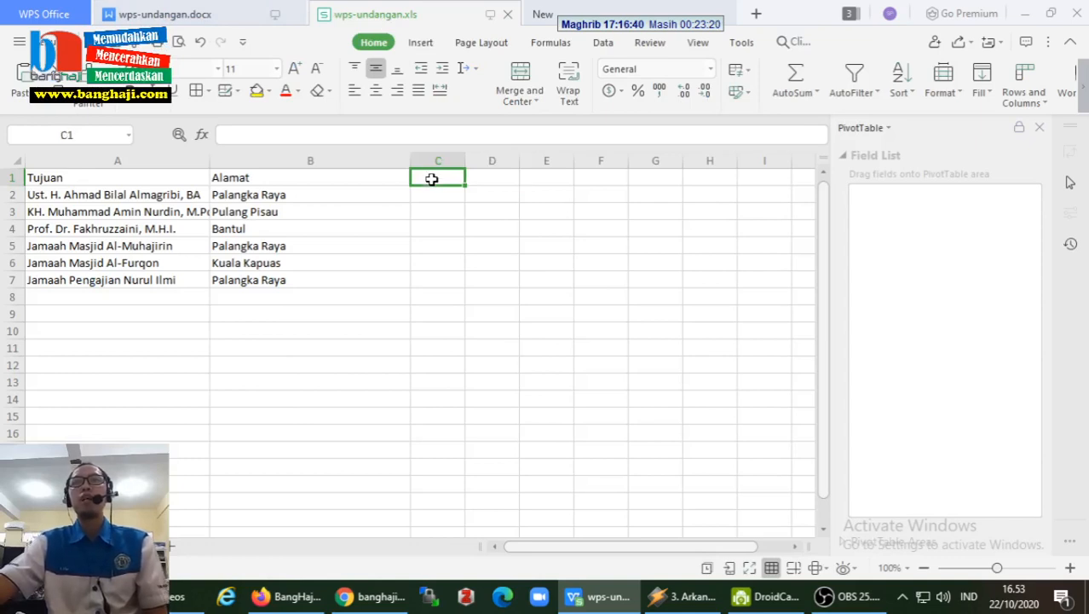
{"action": "left_click", "coordinate": [490, 176]}
{"action": "left_click", "coordinate": [554, 176]}
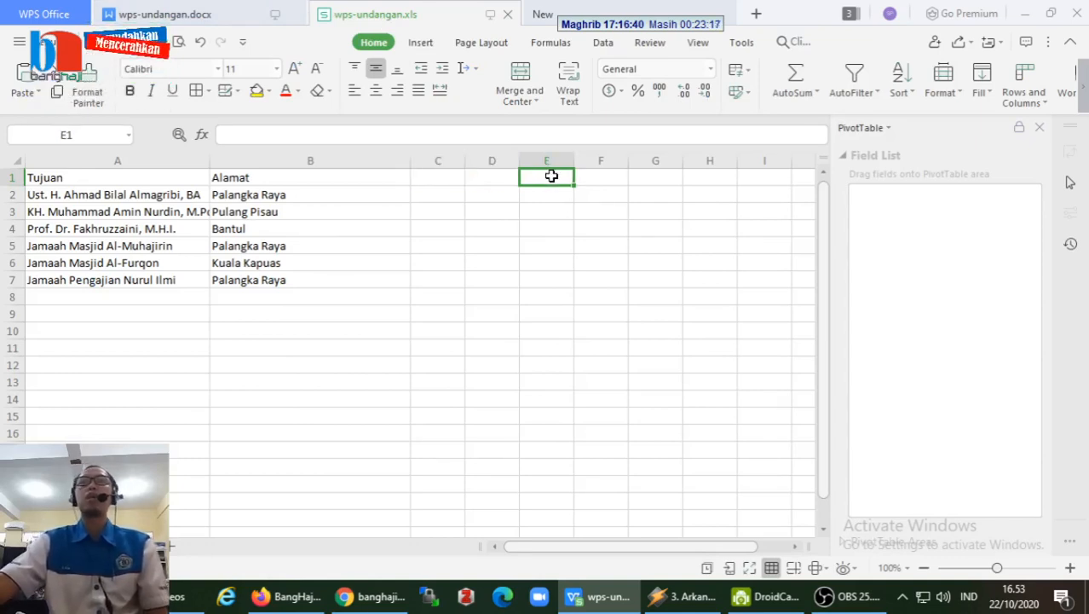
{"action": "left_click", "coordinate": [236, 25]}
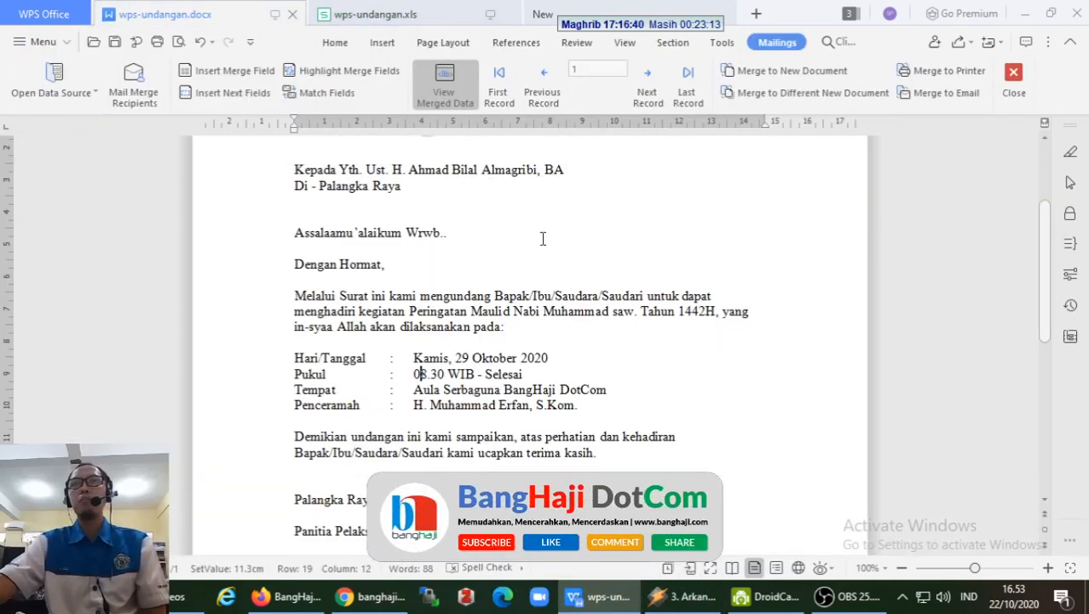
- Turn on Highlight Merge Fields so the recipient name and address are shaded
{"action": "scroll", "coordinate": [543, 239], "scroll_direction": "up", "scroll_amount": 3}
{"action": "left_click", "coordinate": [312, 70]}
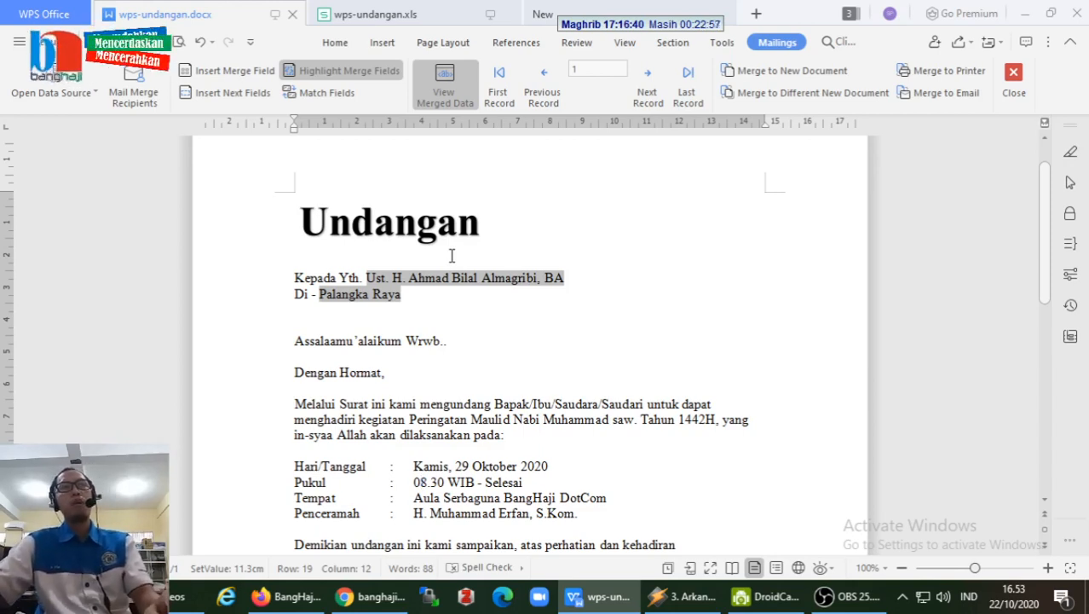
{"action": "left_click", "coordinate": [450, 342]}
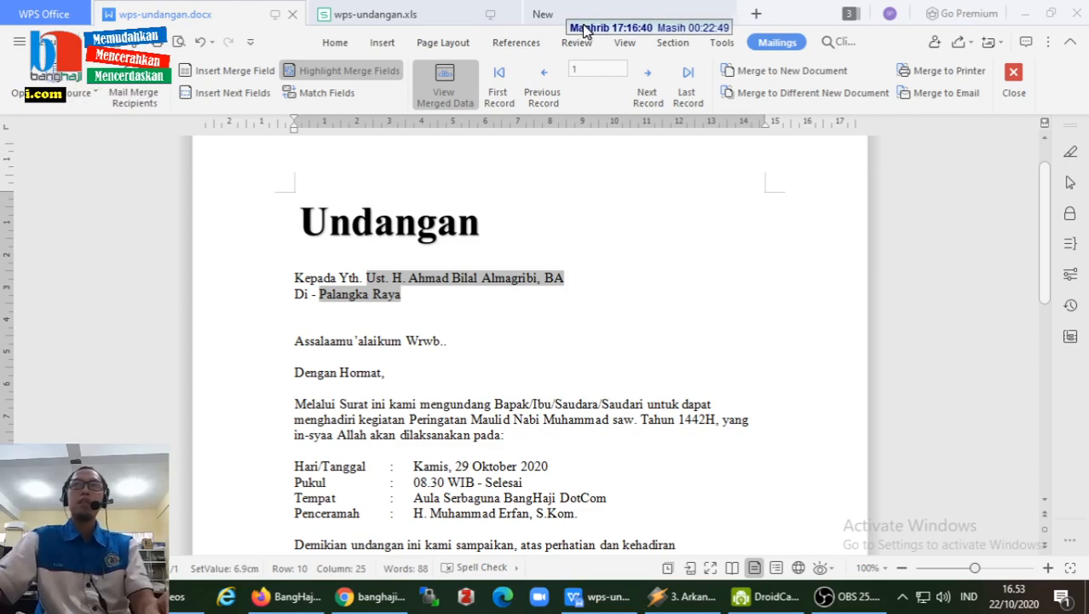
{"action": "left_click_drag", "start_coordinate": [576, 28], "coordinate": [578, 31]}
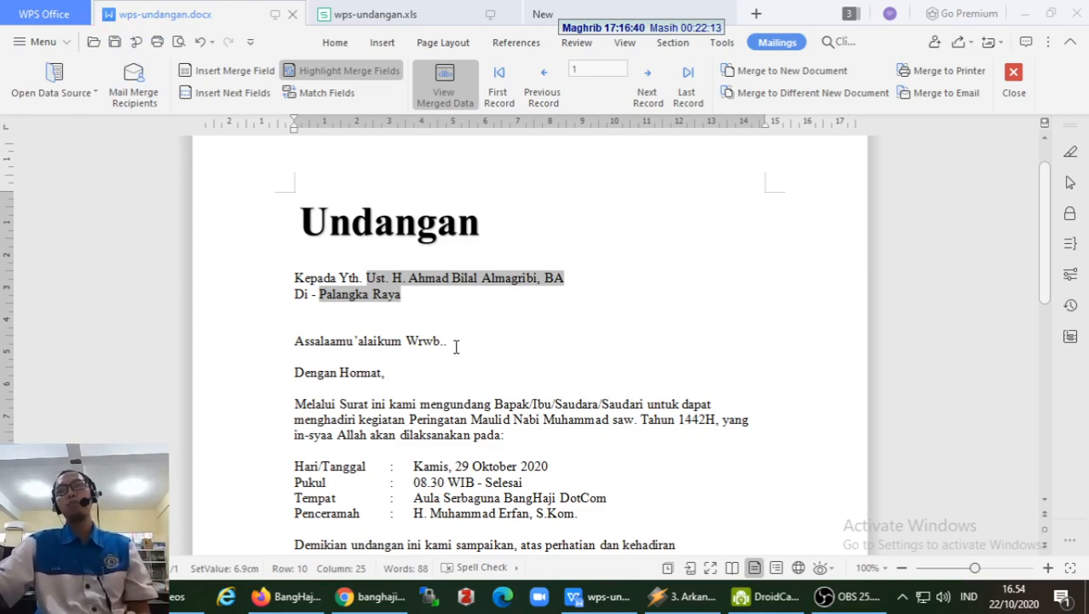
- Review the Undangan title and body, then bring the browser showing banghaji_medsos-gb-putih.png forward
{"action": "left_click", "coordinate": [353, 227]}
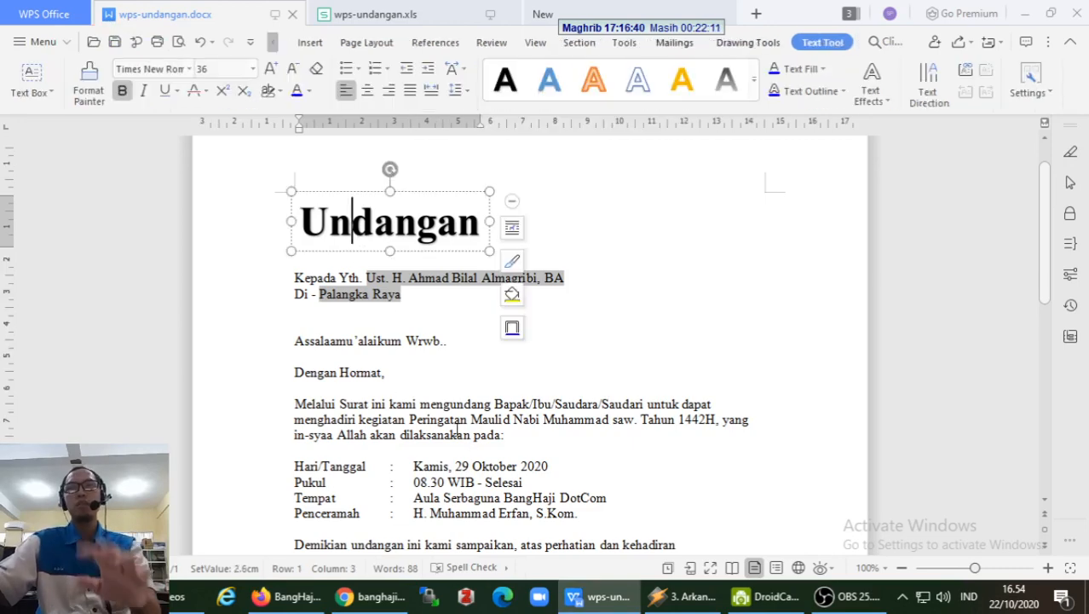
{"action": "left_click", "coordinate": [458, 433]}
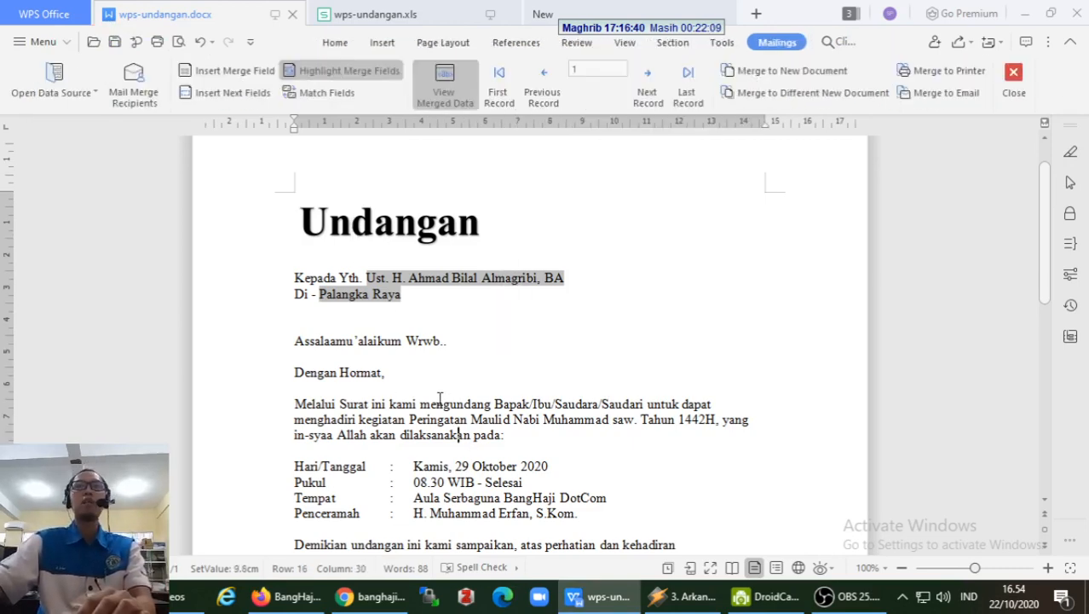
{"action": "scroll", "coordinate": [439, 399], "scroll_direction": "down", "scroll_amount": 5}
{"action": "scroll", "coordinate": [440, 399], "scroll_direction": "up", "scroll_amount": 4}
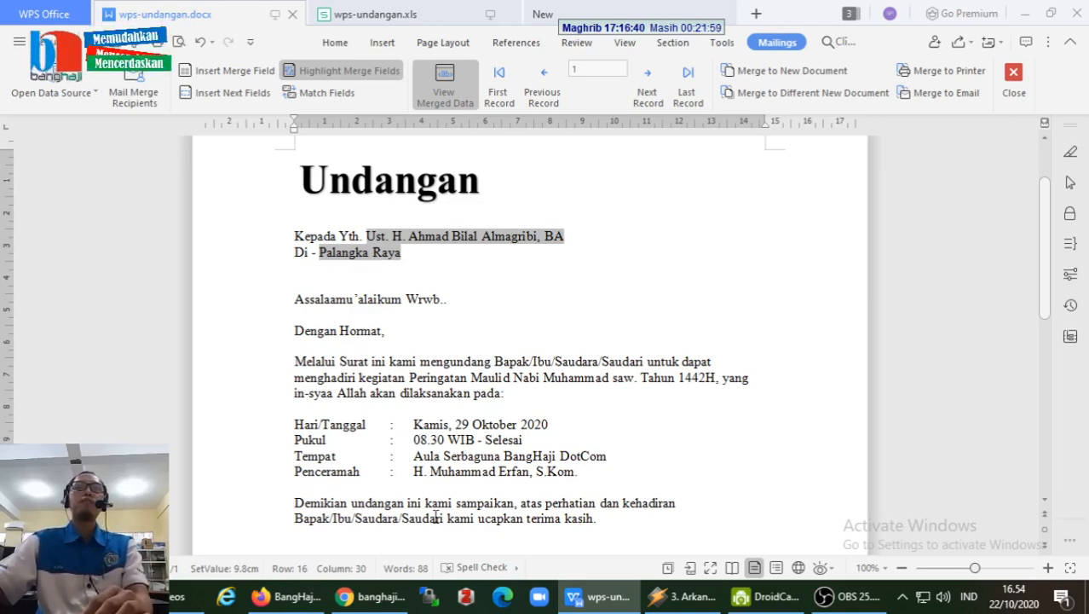
{"action": "left_click", "coordinate": [372, 596]}
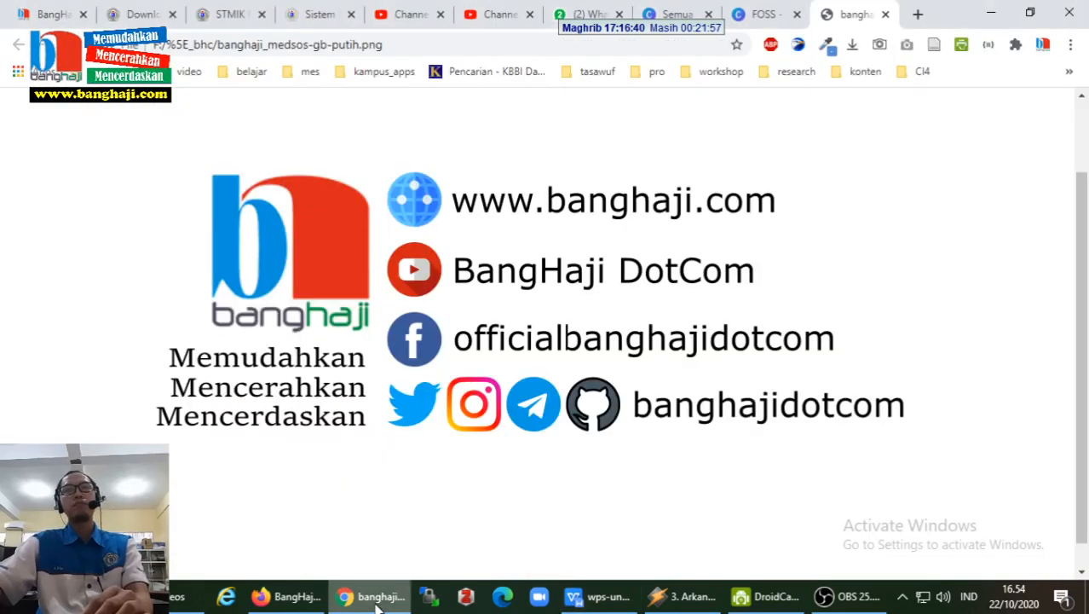